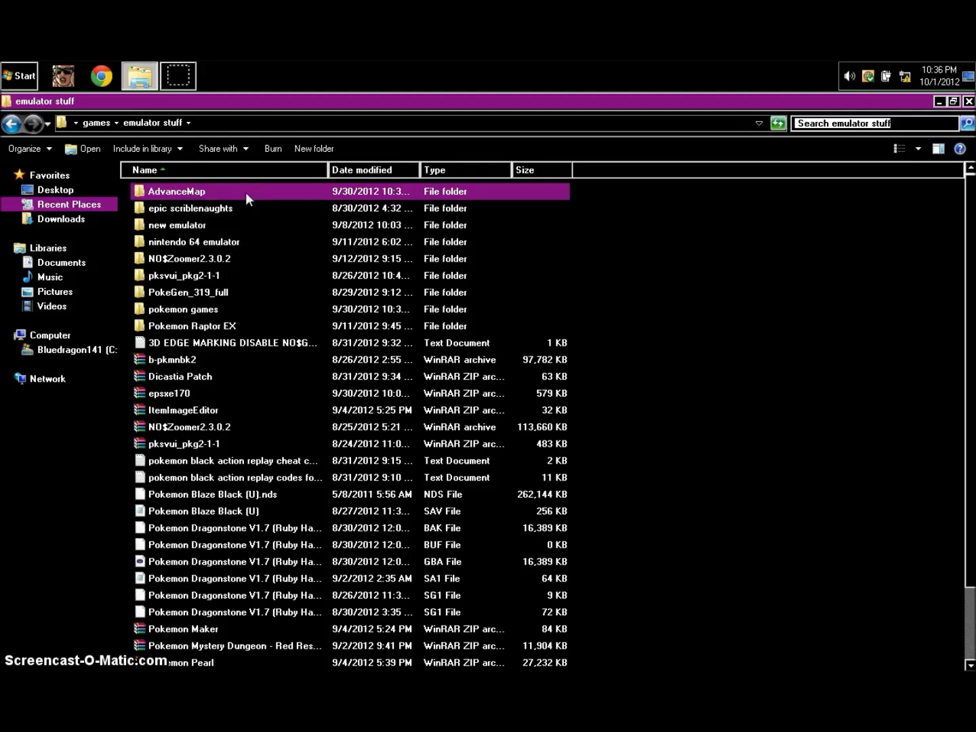
# Step: Look inside the AdvanceMap folder for the map editor application and return to the emulator stuff folder
pyautogui.doubleClick(197, 191)
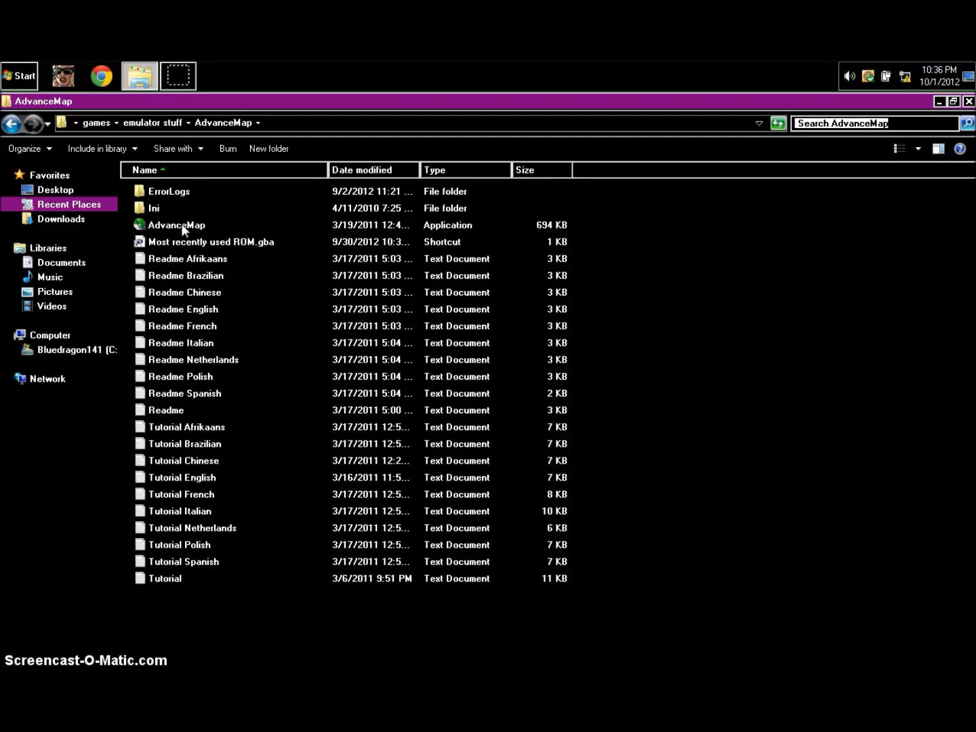
pyautogui.click(10, 126)
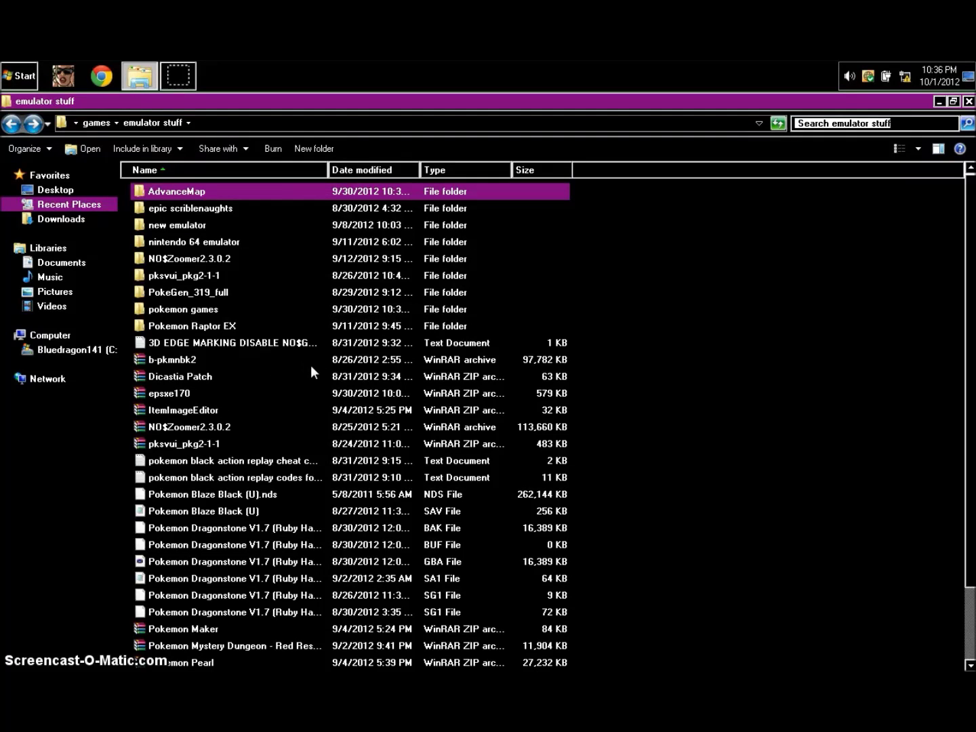
# Step: Run the Pokemon Dragonstone V1.7 (Ruby Hack) GBA file in the emulator and load save state 1
pyautogui.click(220, 568)
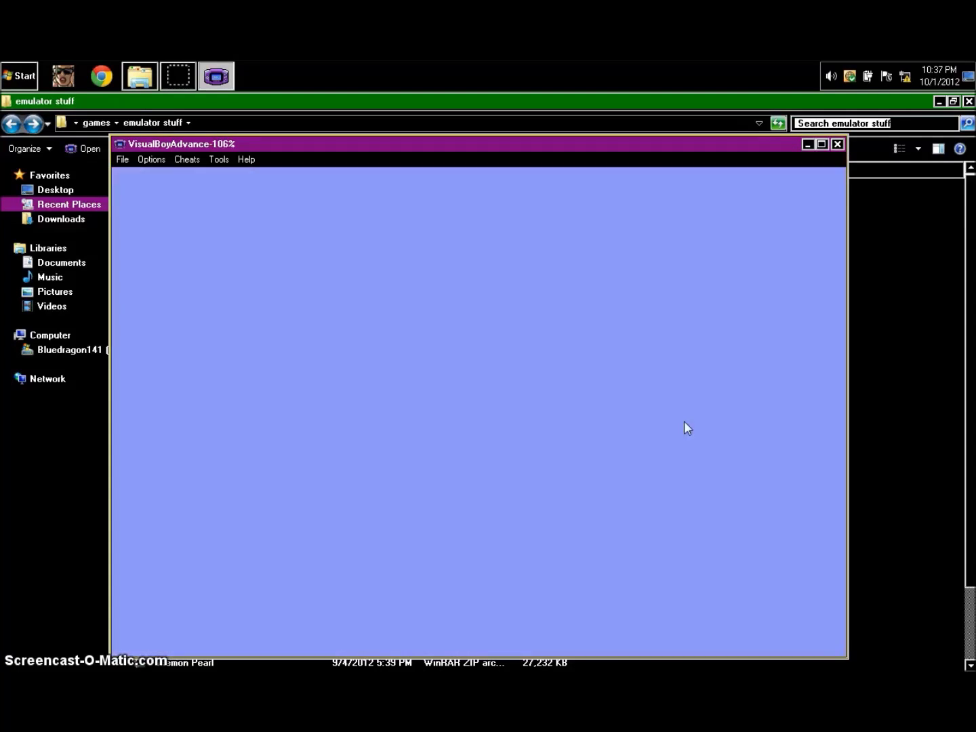
pyautogui.click(125, 160)
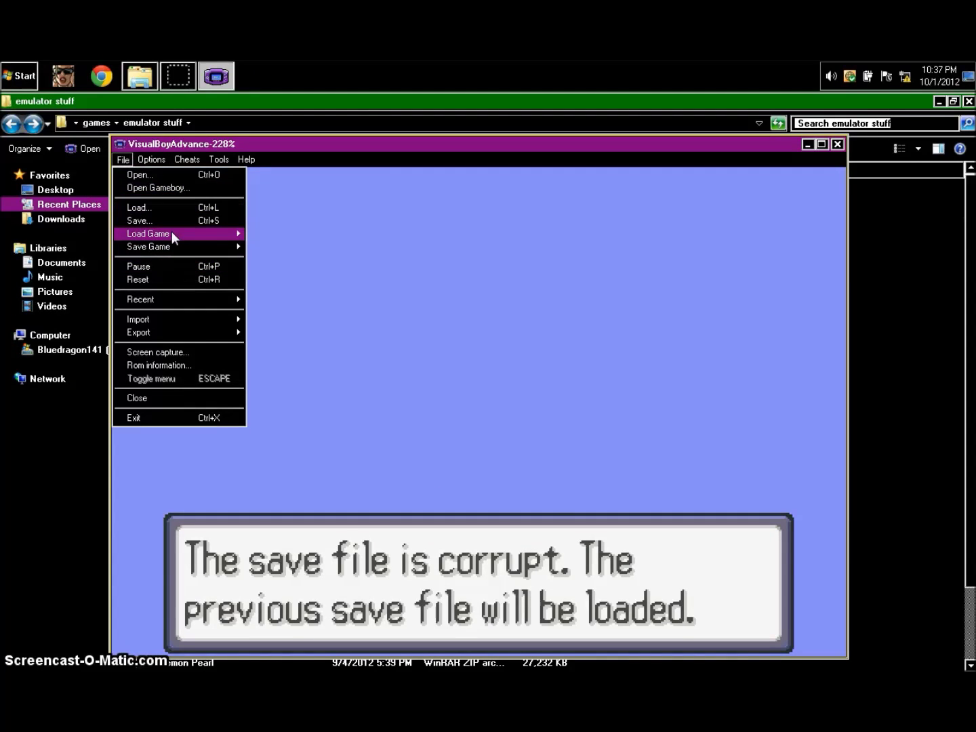
pyautogui.moveTo(173, 233)
pyautogui.click(298, 265)
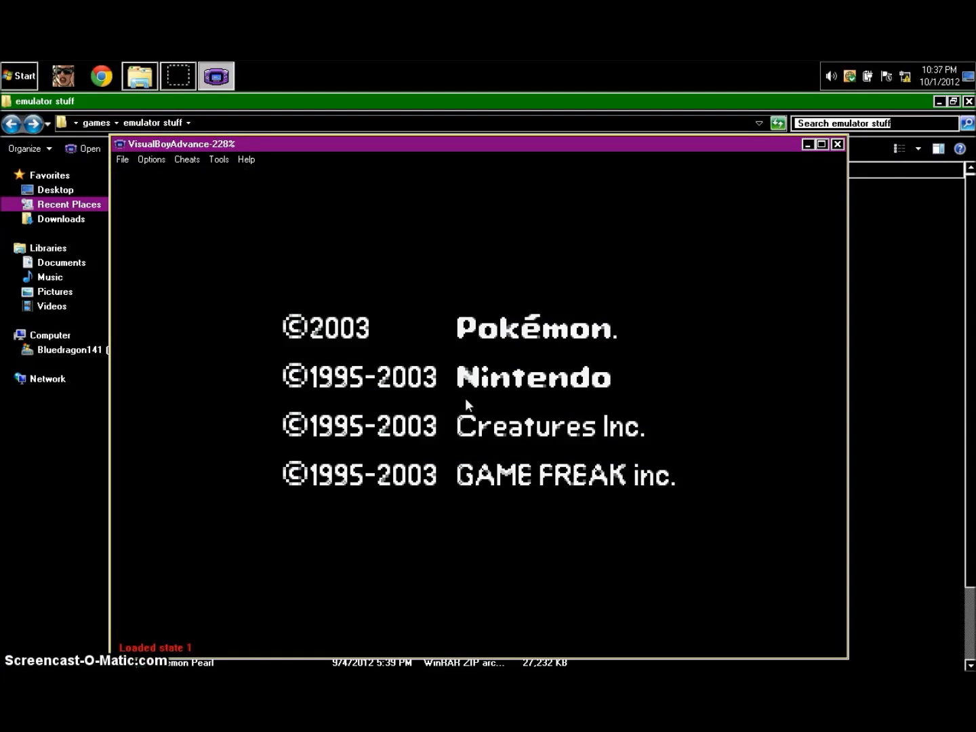
# Step: Load the game's save state 2, dated 2012/08/30 15:35:01
pyautogui.click(125, 160)
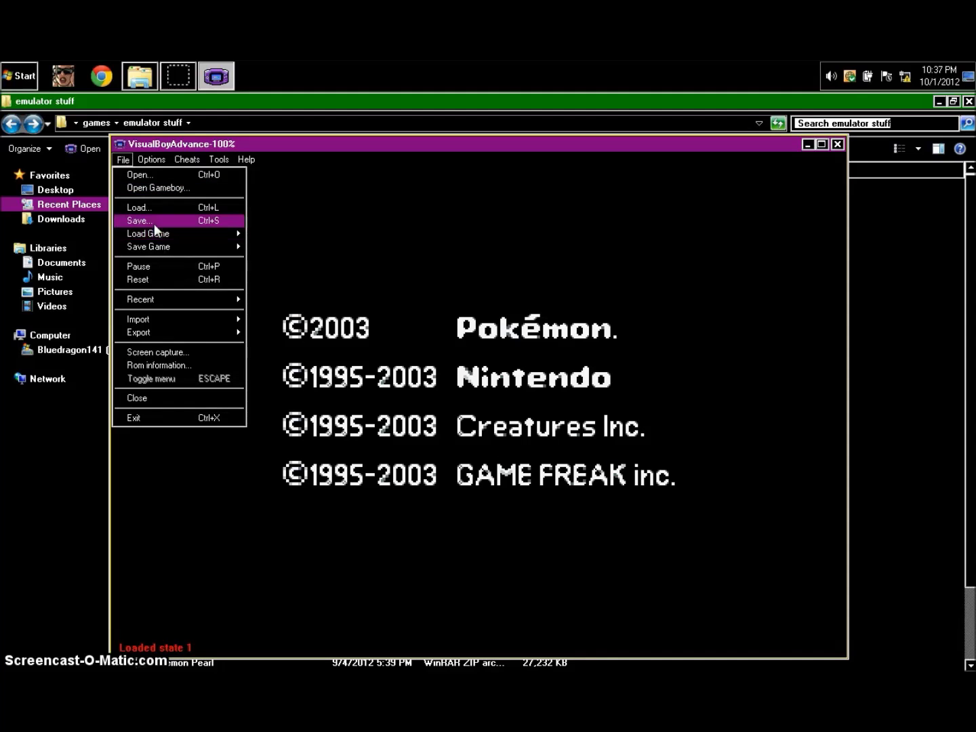
pyautogui.moveTo(170, 234)
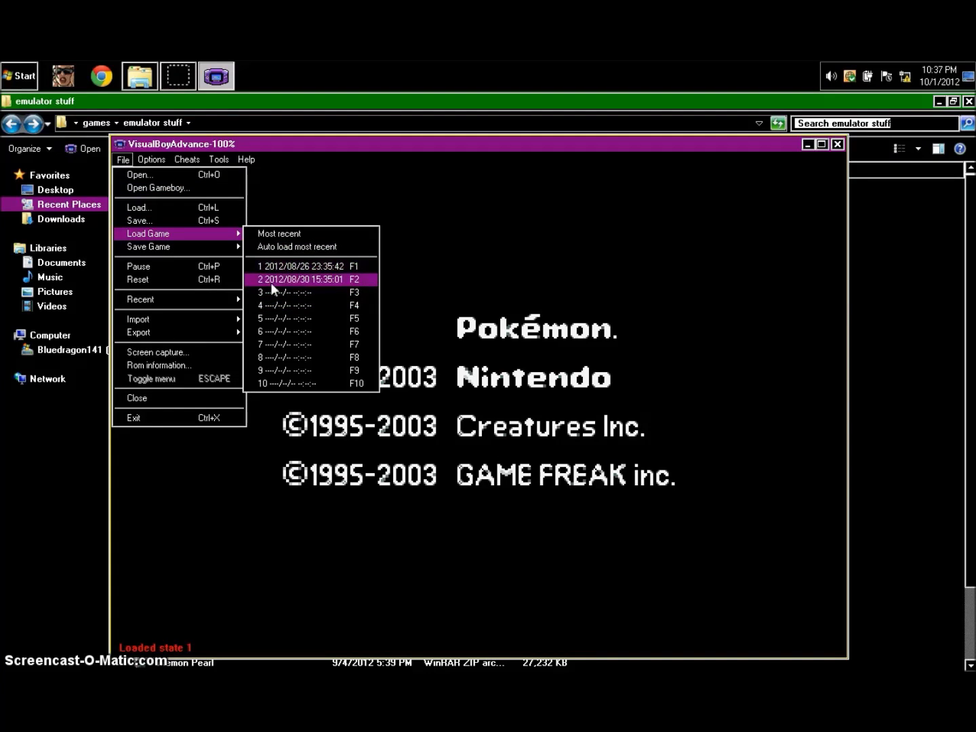
pyautogui.click(272, 279)
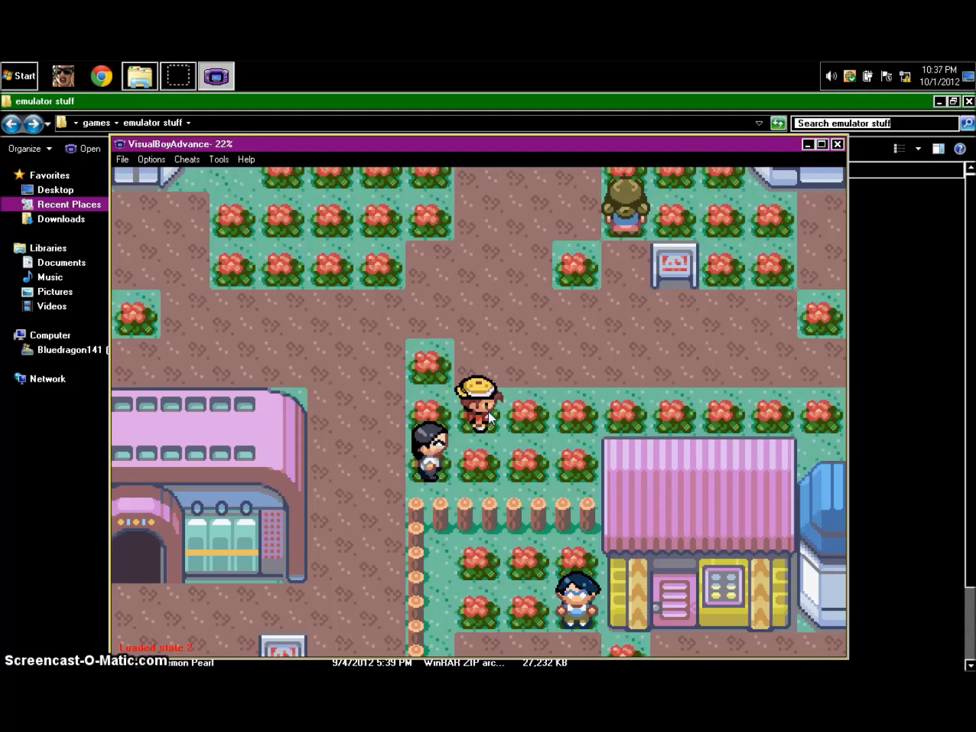
# Step: Walk the player character around the town to test the ROM and close the emulator
pyautogui.press('Up')
pyautogui.press('Down')
pyautogui.press('Up')
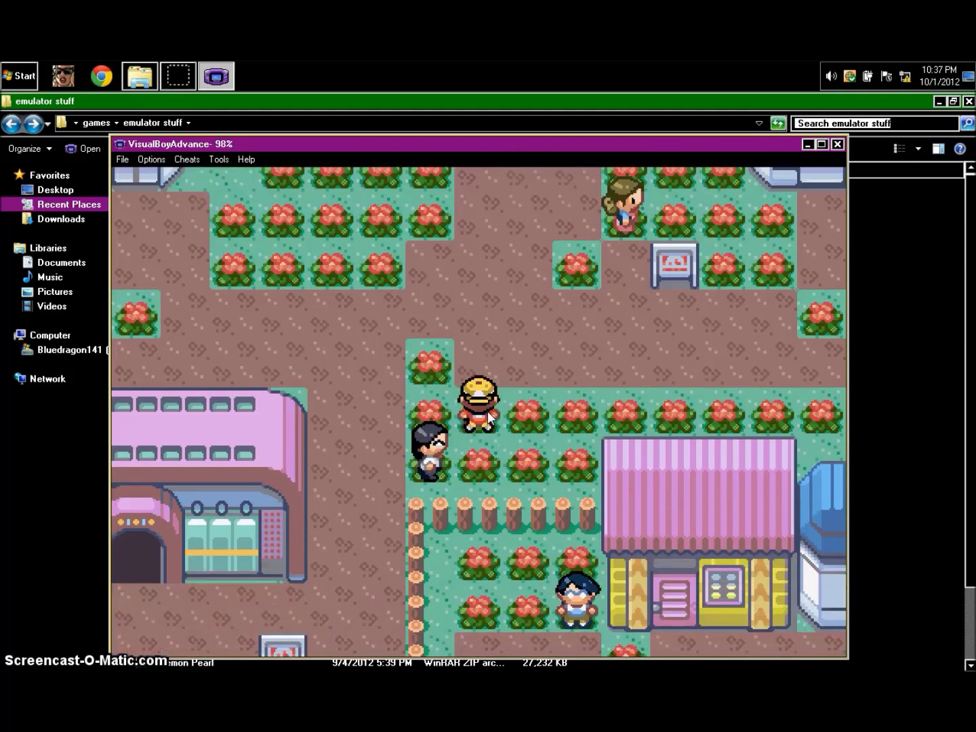
pyautogui.press('Left')
pyautogui.press('Left')
pyautogui.press('Right')
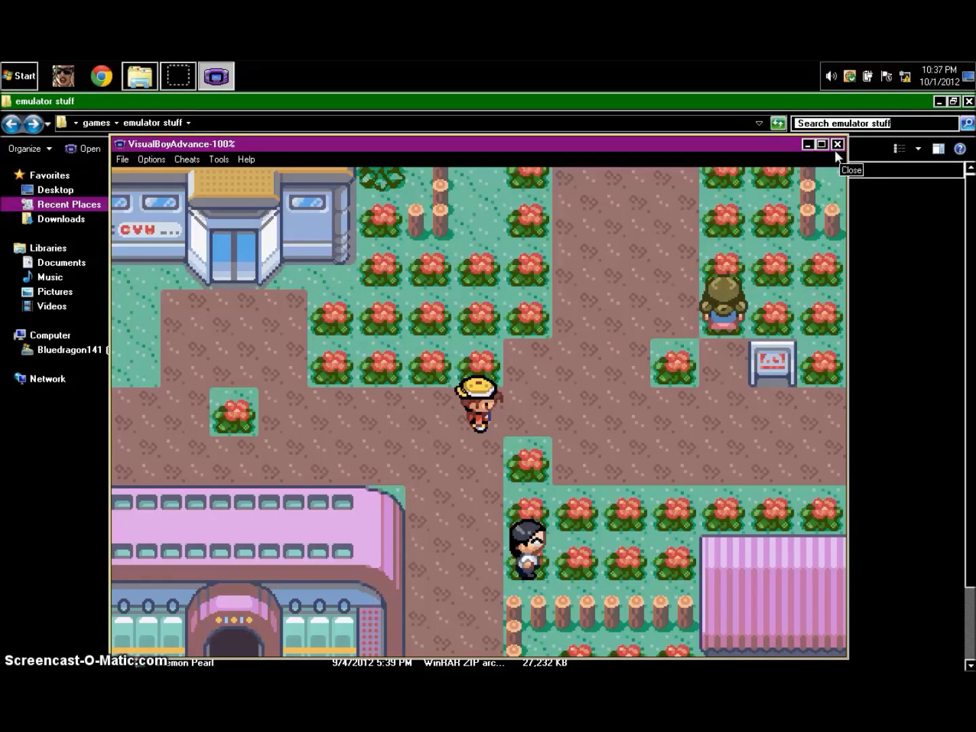
pyautogui.click(836, 146)
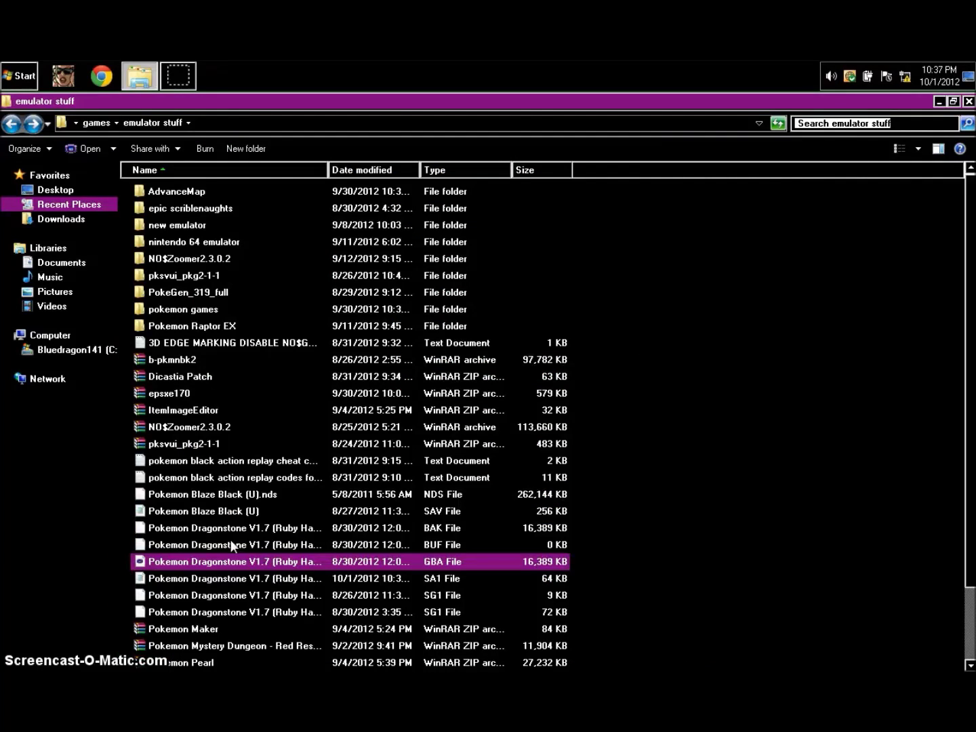
# Step: Look through the Pokemon Dragonstone files and the tool archives in the emulator stuff folder
pyautogui.click(249, 533)
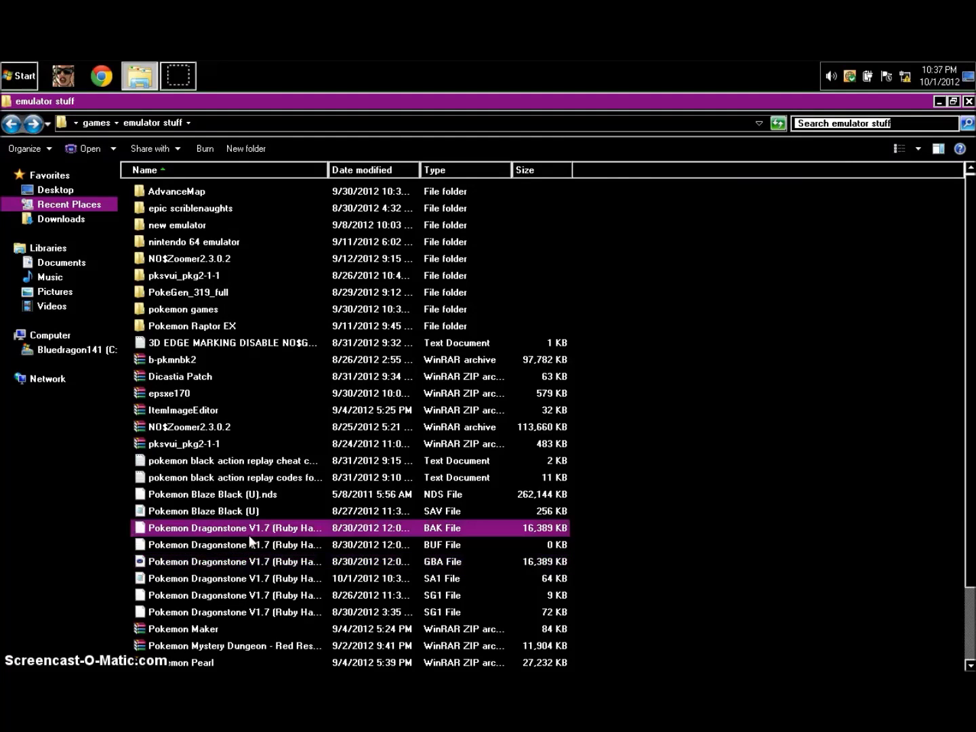
pyautogui.click(264, 569)
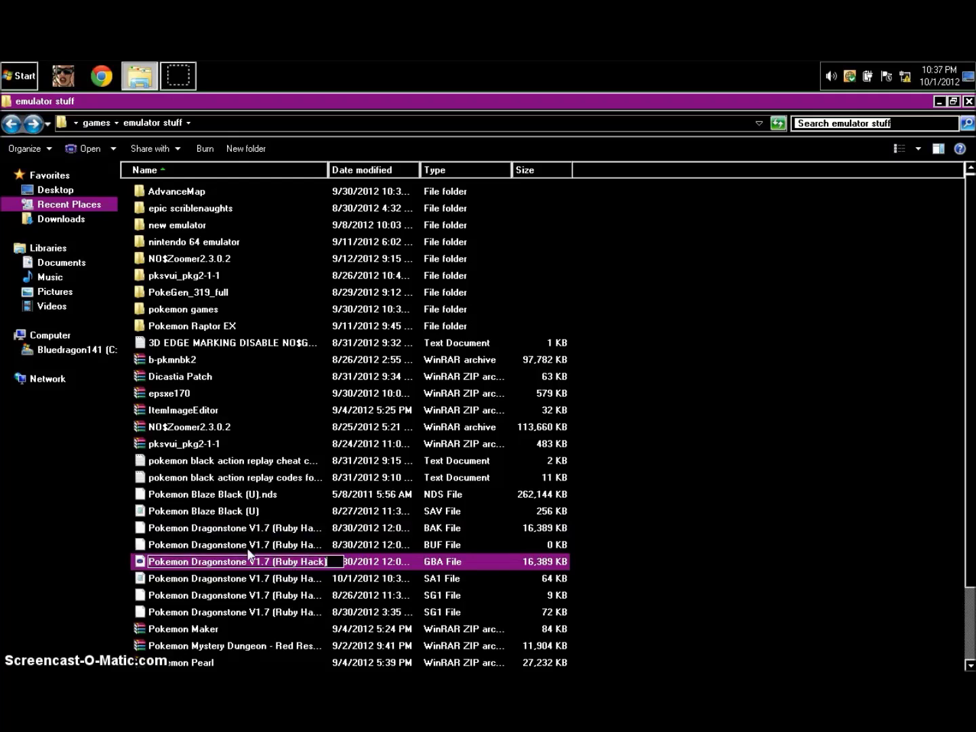
pyautogui.click(309, 545)
pyautogui.click(286, 526)
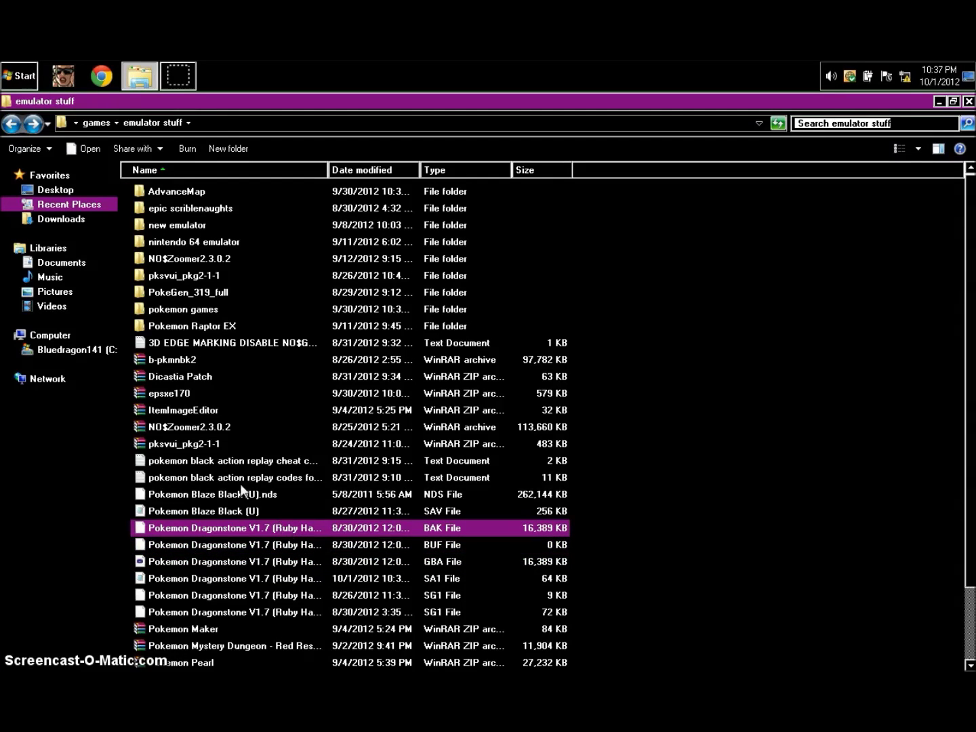
pyautogui.click(208, 445)
pyautogui.click(209, 359)
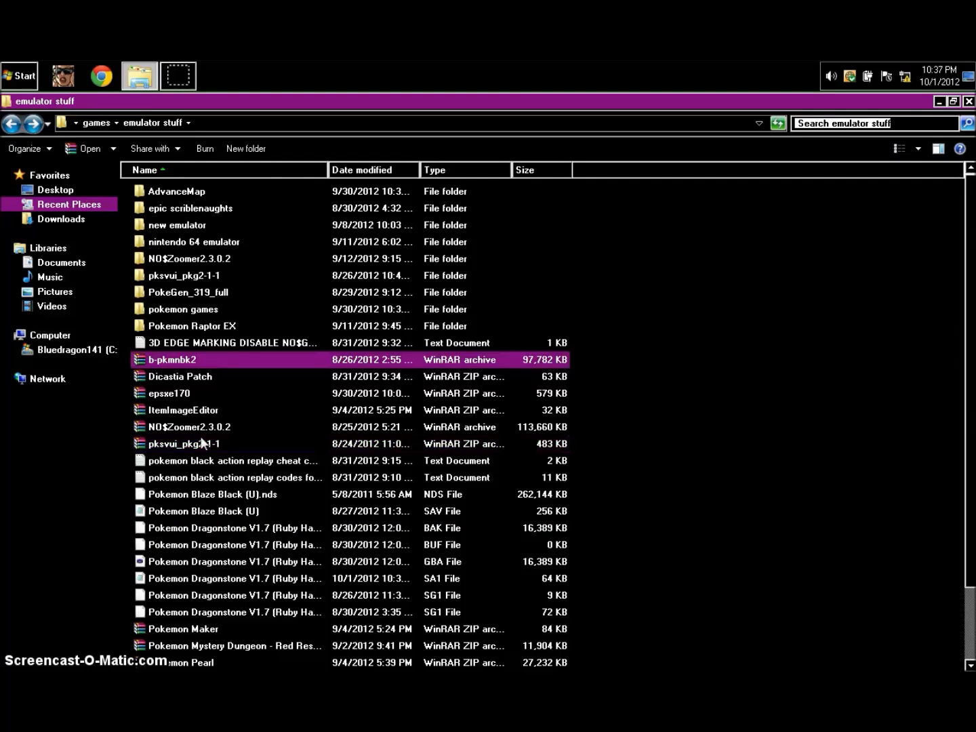
pyautogui.click(200, 444)
pyautogui.click(185, 408)
pyautogui.click(222, 400)
pyautogui.click(180, 410)
pyautogui.click(219, 377)
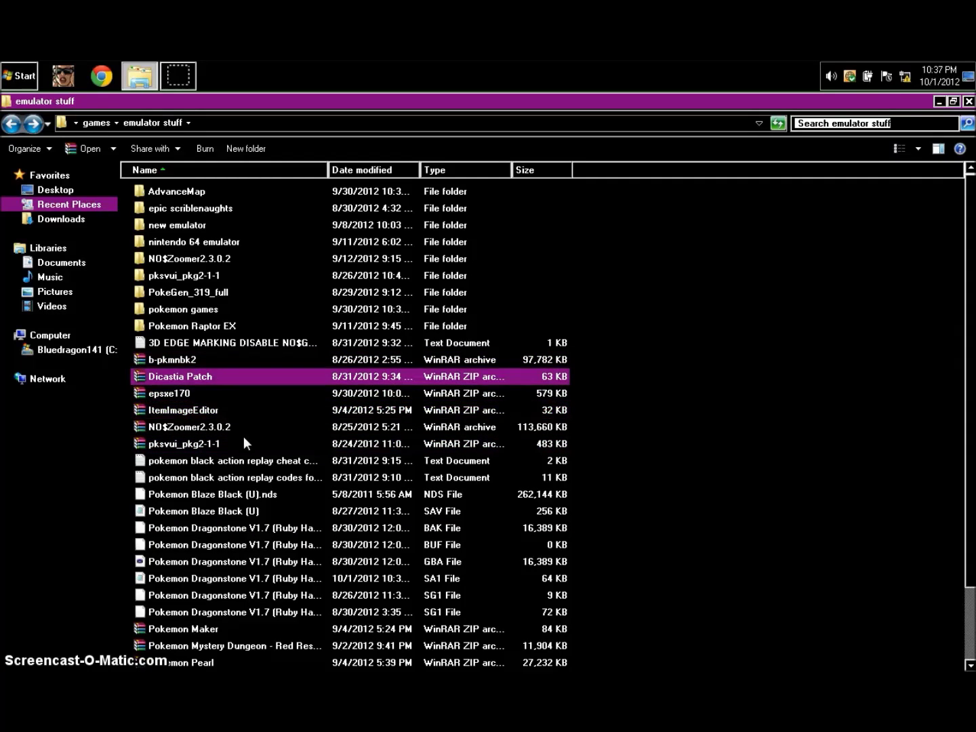
pyautogui.click(244, 443)
pyautogui.click(210, 428)
pyautogui.click(188, 411)
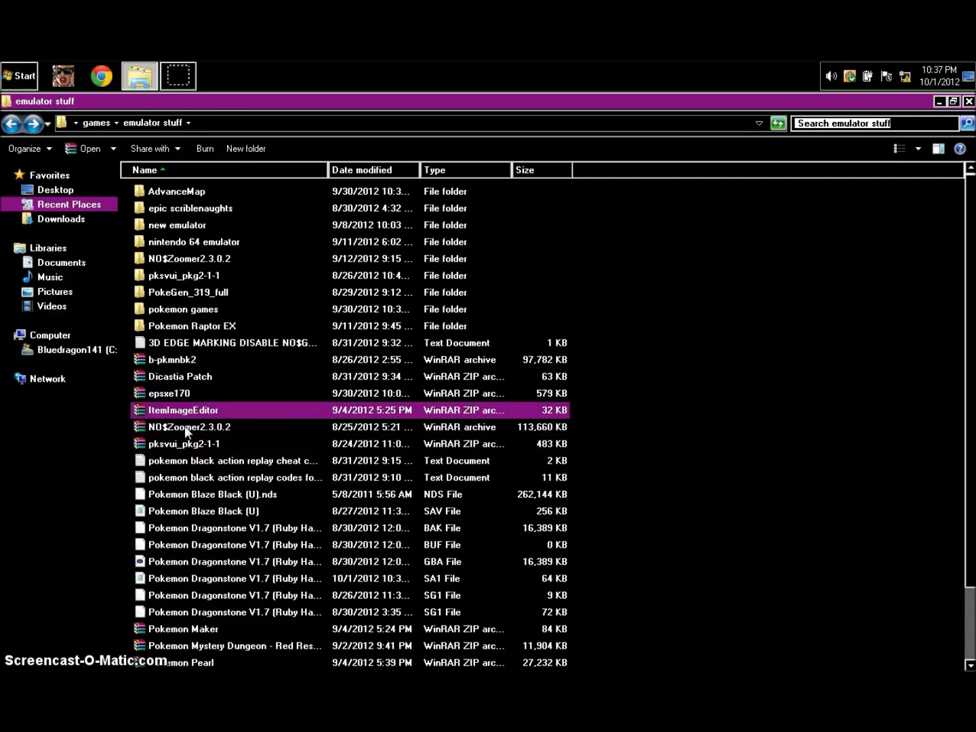
pyautogui.click(196, 461)
pyautogui.click(209, 443)
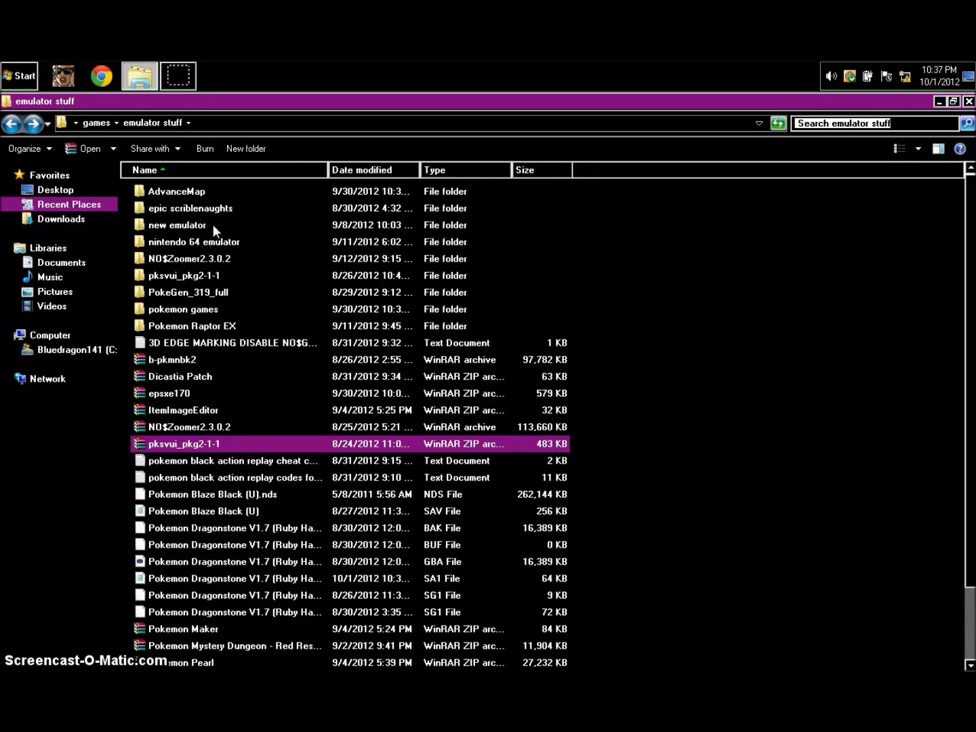
# Step: Launch the pksvui script editor from the pksvui_pkg2-1-1 folder
pyautogui.click(183, 291)
pyautogui.click(208, 327)
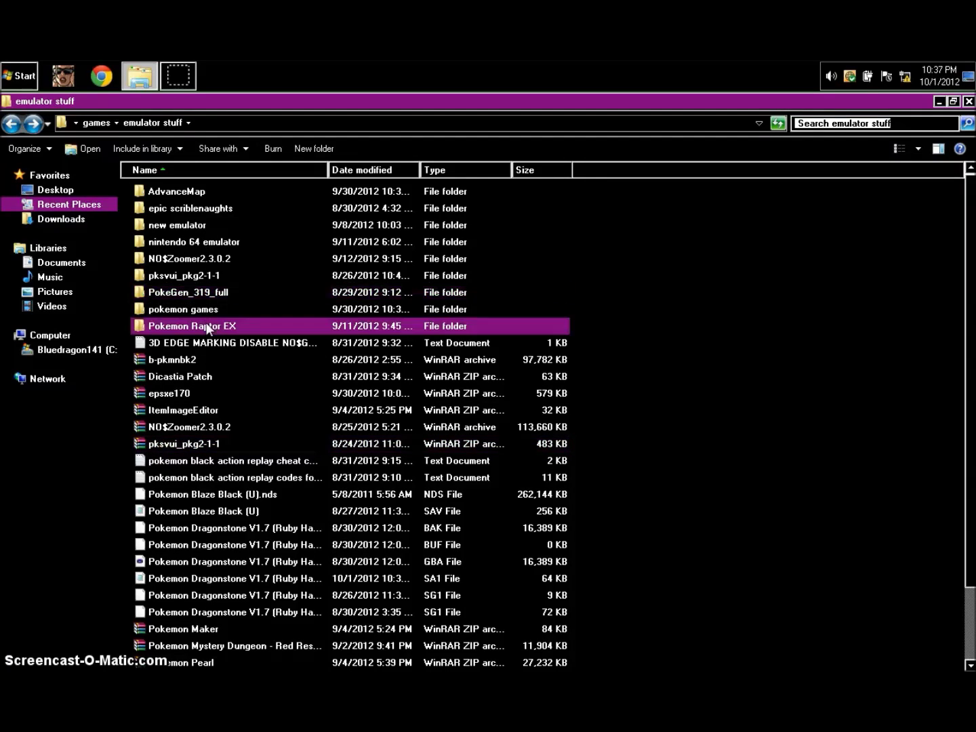
pyautogui.click(193, 288)
pyautogui.click(179, 278)
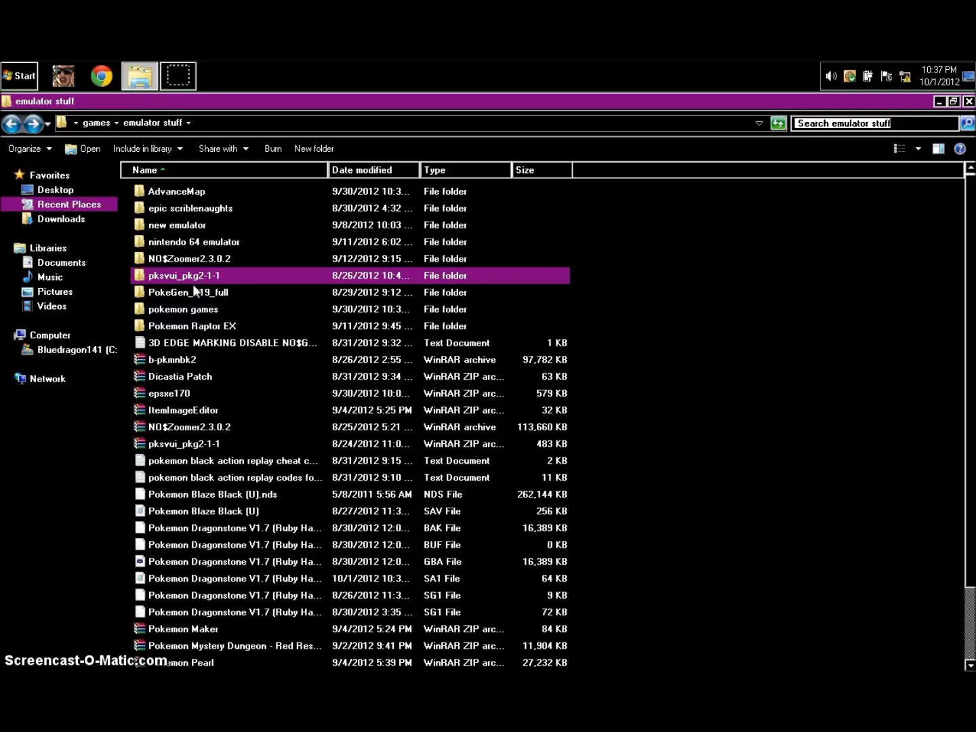
pyautogui.doubleClick(233, 275)
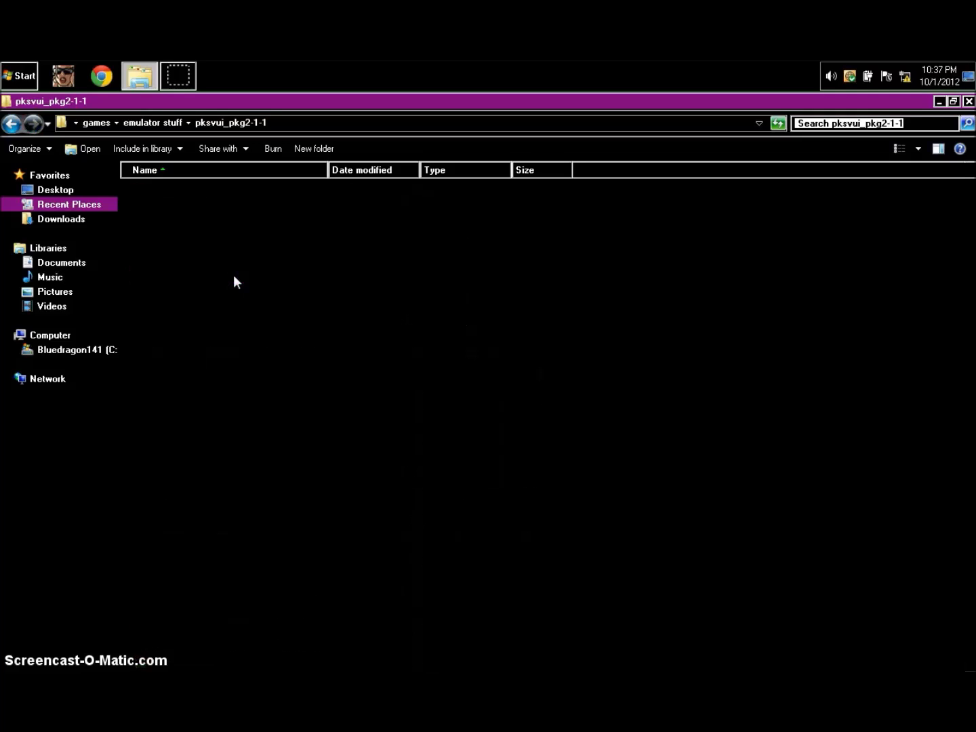
pyautogui.doubleClick(170, 262)
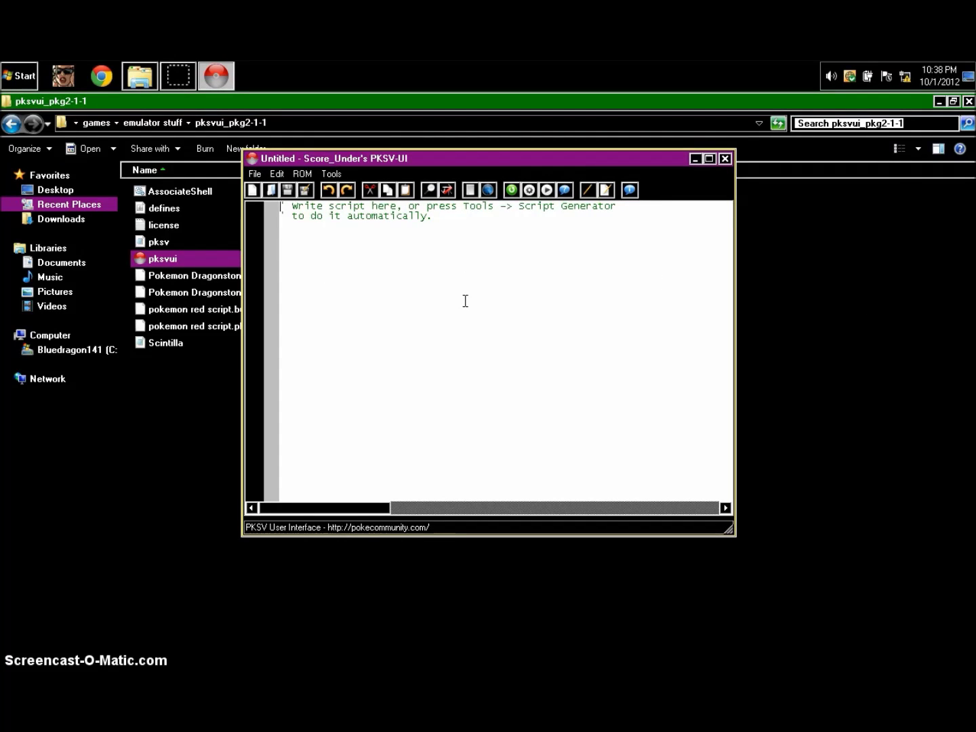
# Step: Clear the placeholder text from the untitled script
pyautogui.hotkey('ctrl', 'a')
pyautogui.press('Delete')
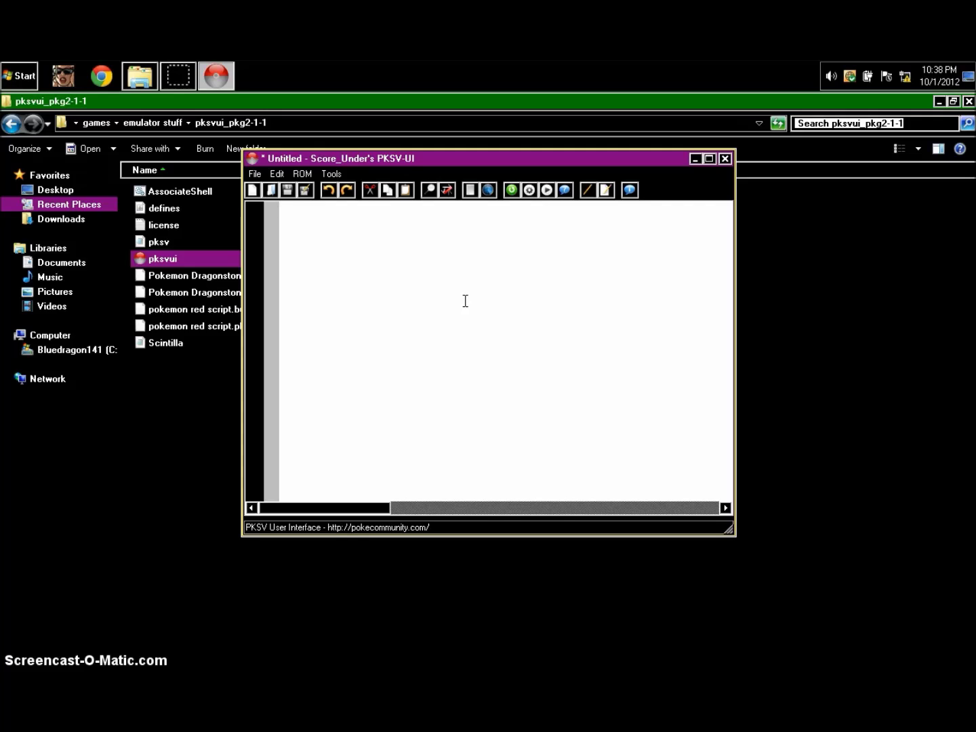
pyautogui.write('if')
# Step: Open the script decompile settings and clear the offset value
pyautogui.click(513, 195)
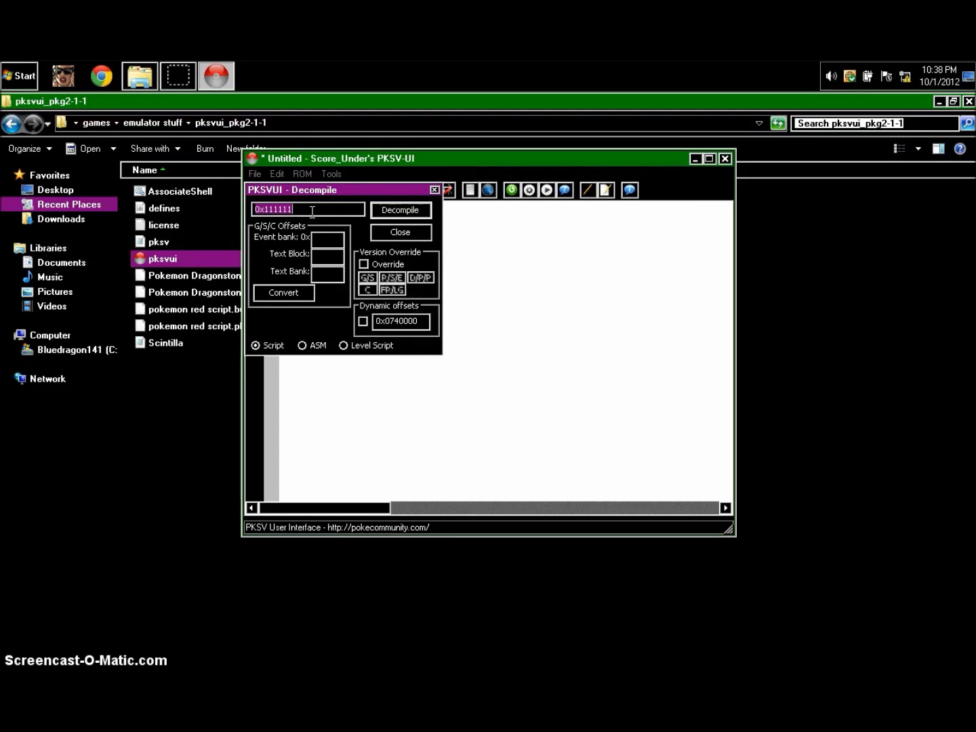
pyautogui.click(305, 210)
pyautogui.press('BackSpace')
pyautogui.press('BackSpace')
pyautogui.press('BackSpace')
pyautogui.press('BackSpace')
pyautogui.press('BackSpace')
pyautogui.press('BackSpace')
pyautogui.press('BackSpace')
pyautogui.press('BackSpace')
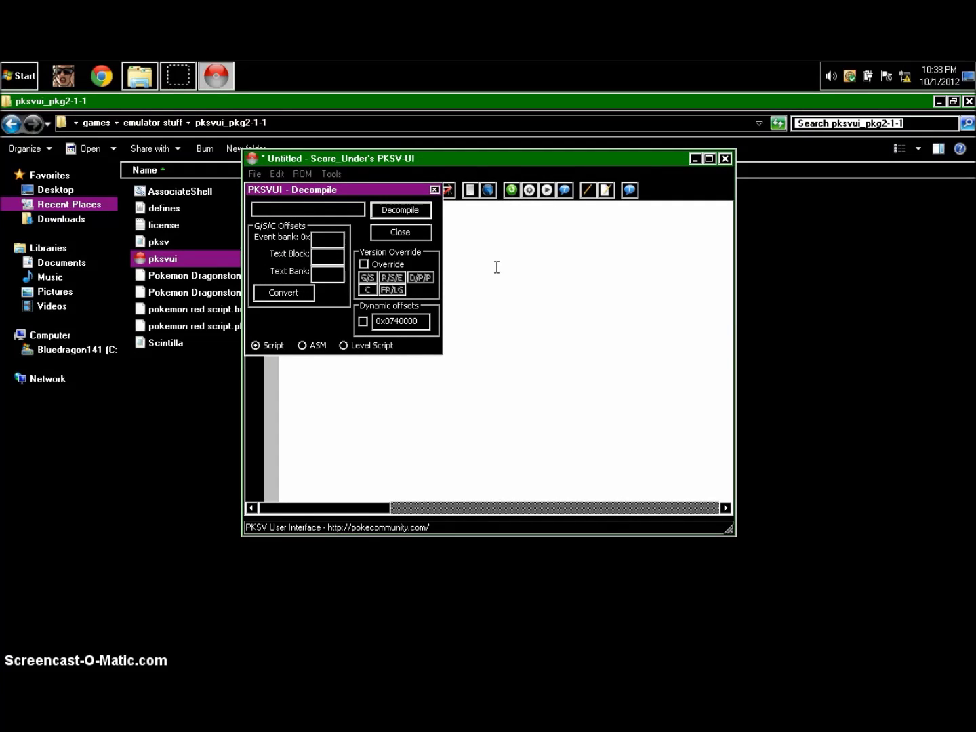
# Step: Close the decompile settings, exit the script editor without saving, and return to the emulator stuff folder
pyautogui.click(434, 190)
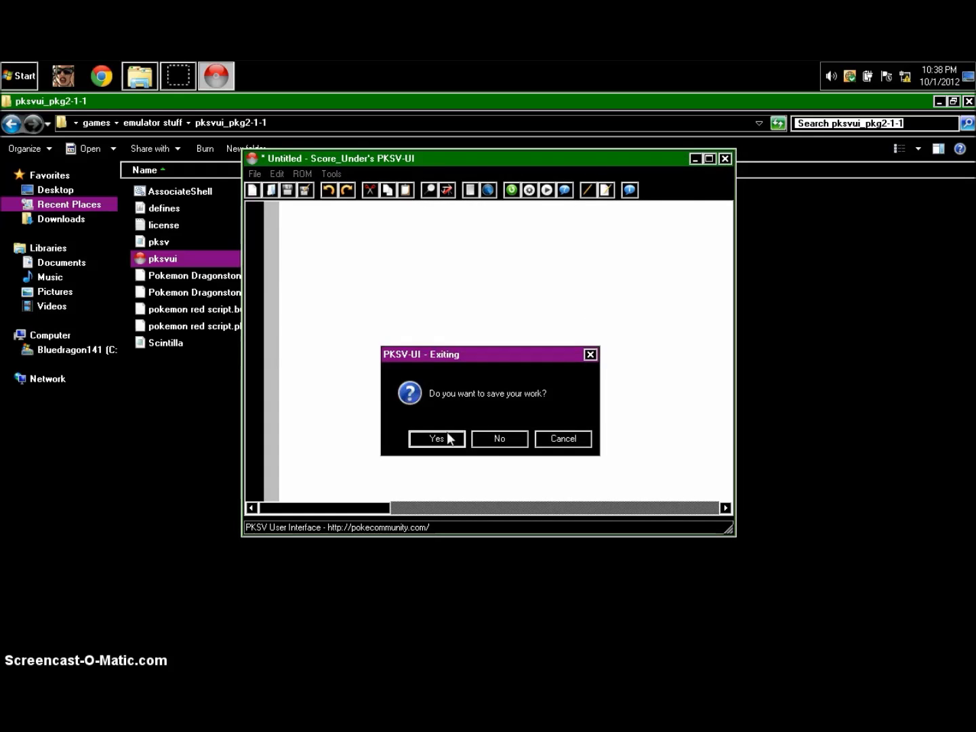
pyautogui.click(494, 447)
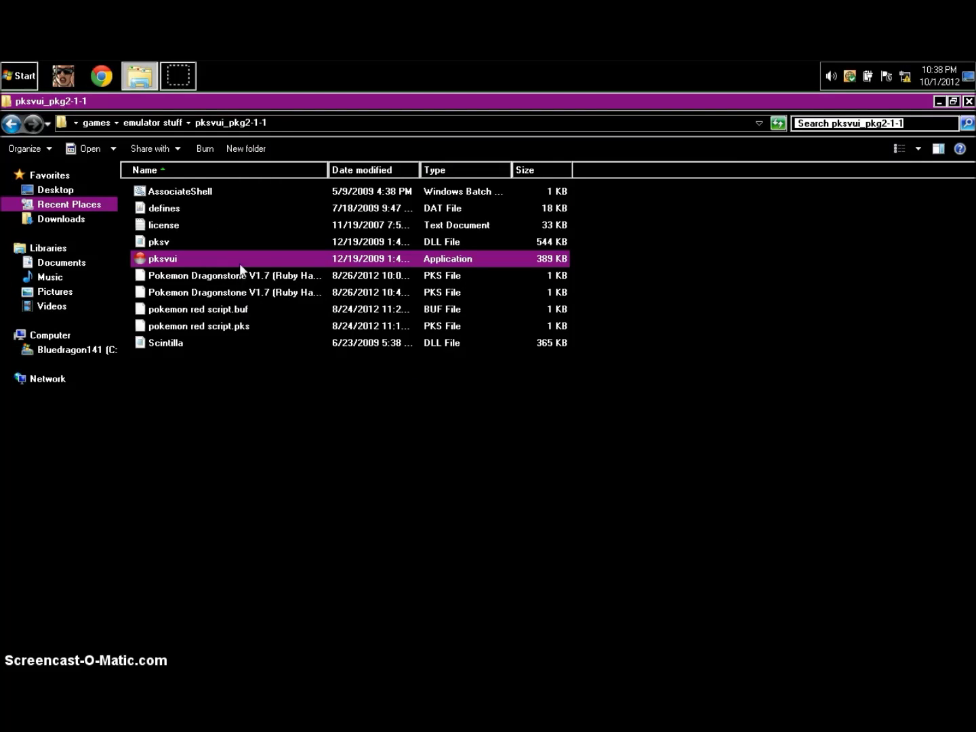
pyautogui.click(22, 131)
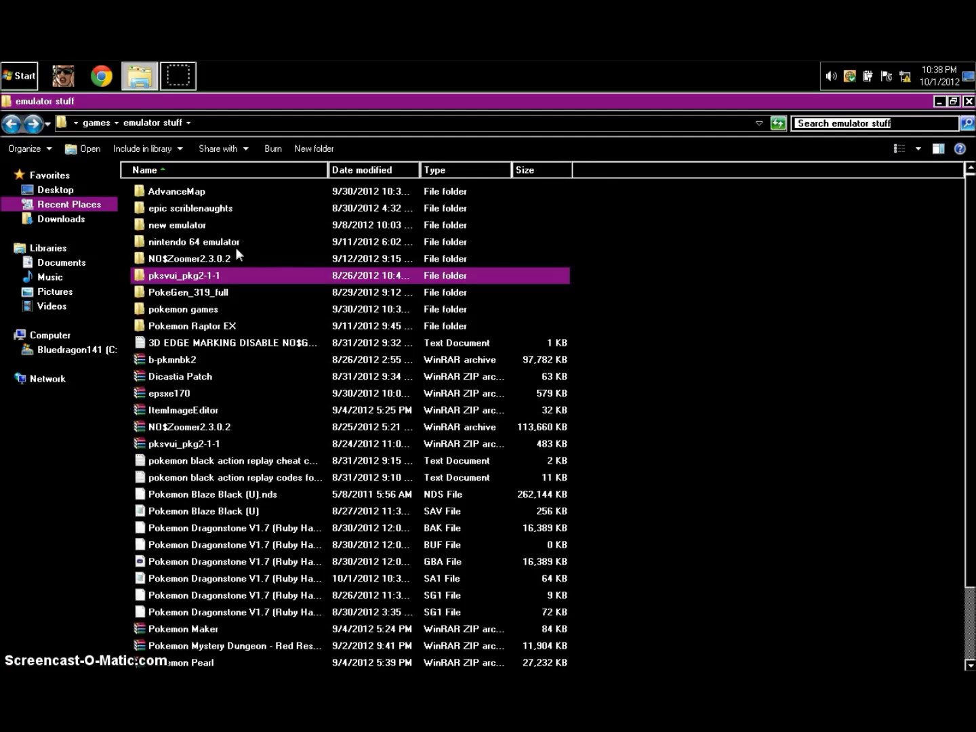
# Step: Launch AdvanceMap from its own folder and maximize its window
pyautogui.click(192, 227)
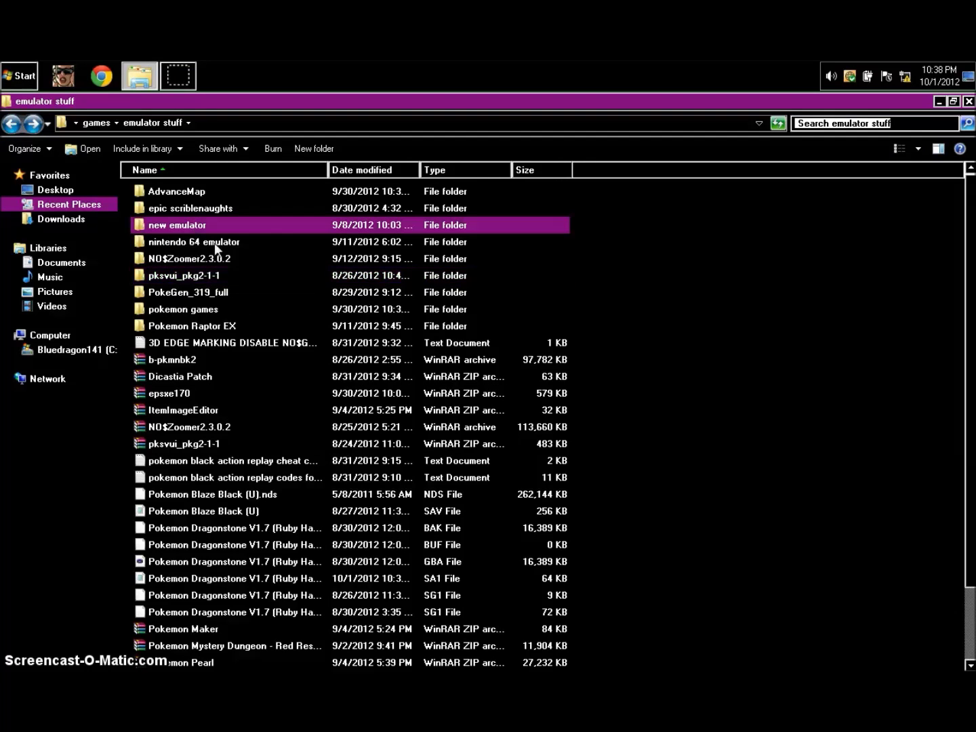
pyautogui.doubleClick(208, 197)
pyautogui.click(180, 223)
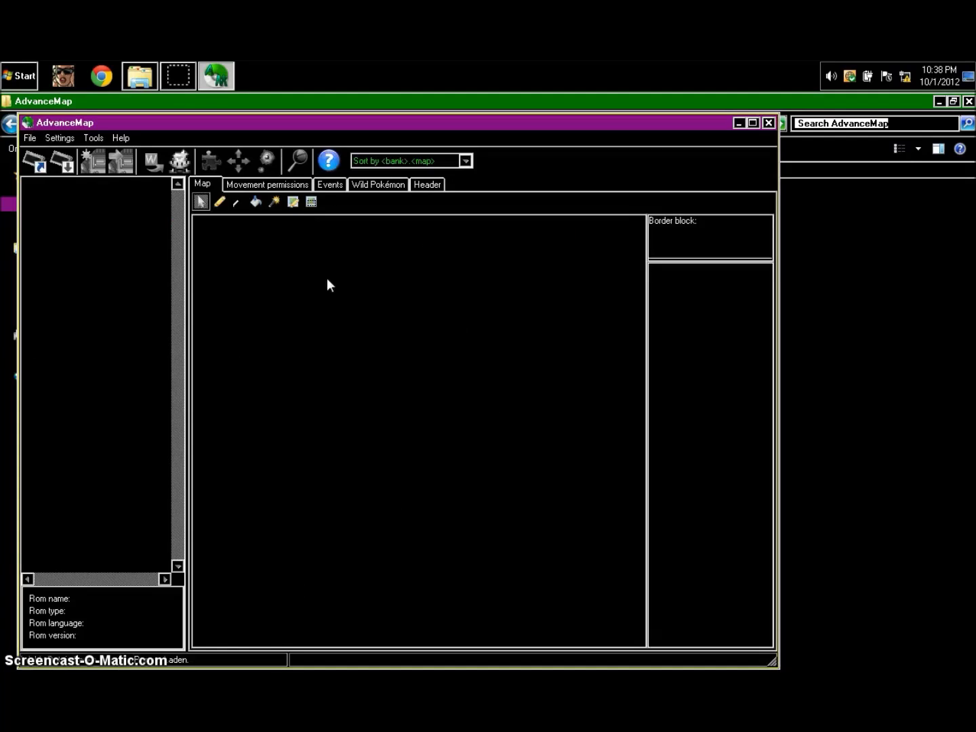
pyautogui.doubleClick(554, 125)
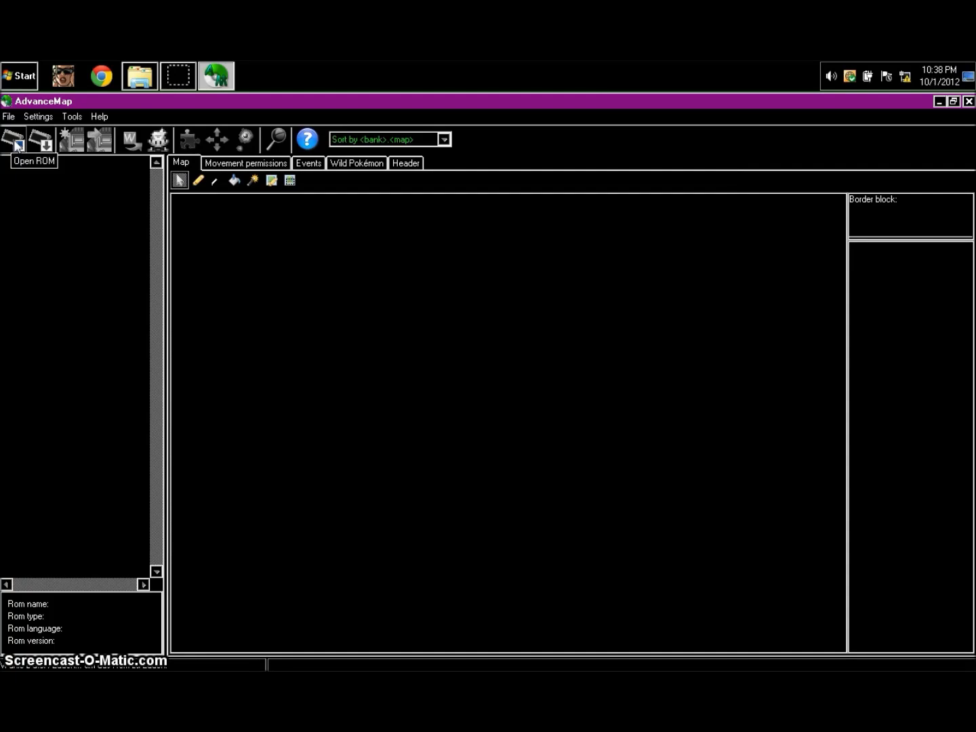
# Step: Start opening a ROM and browse from the Desktop through games and emulator stuff to the pokemon games folder
pyautogui.click(17, 144)
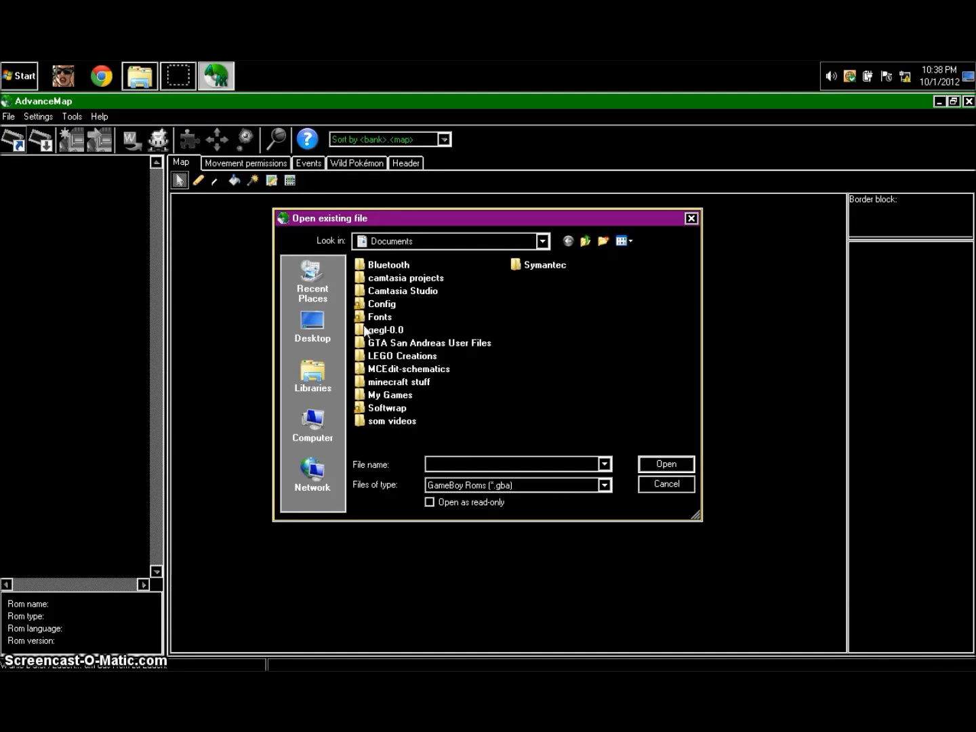
pyautogui.click(313, 323)
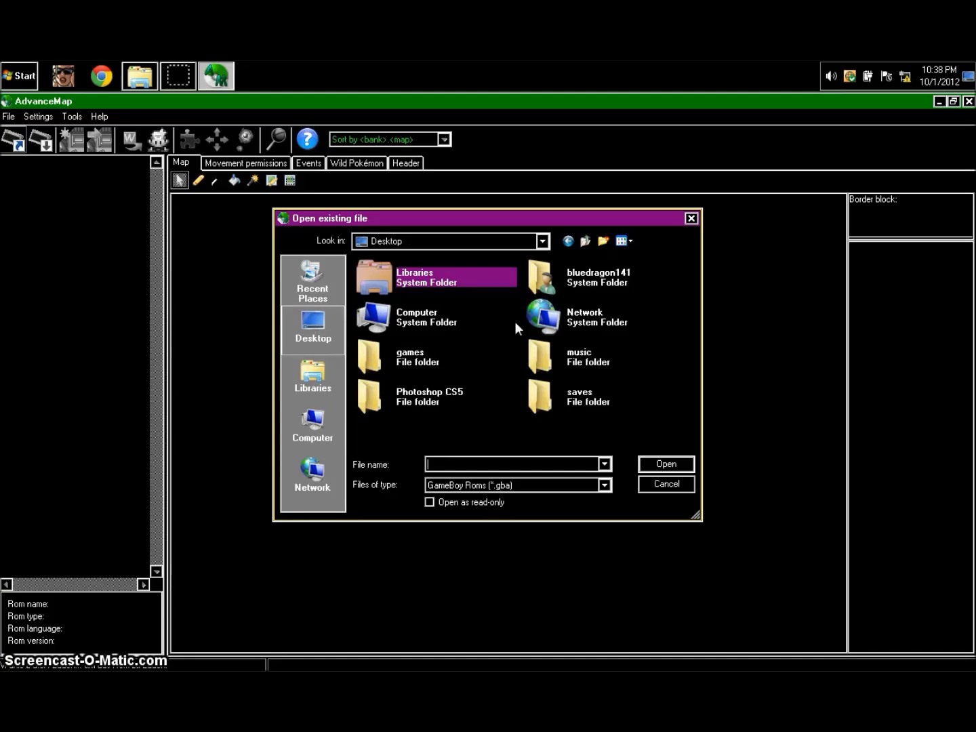
pyautogui.doubleClick(422, 357)
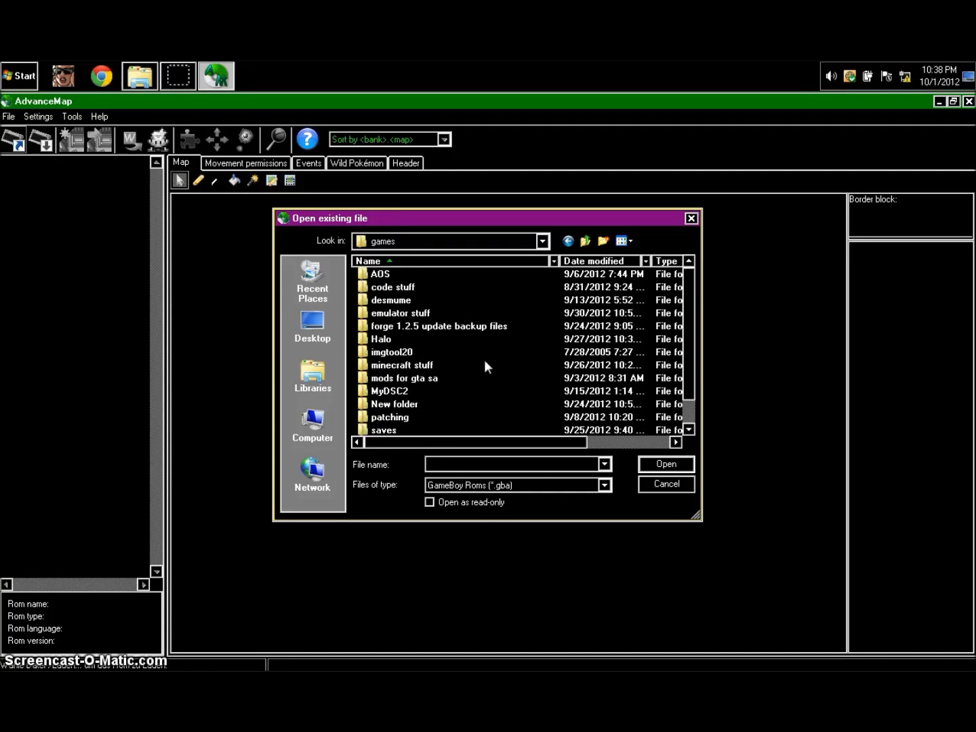
pyautogui.click(386, 430)
pyautogui.scroll(-1, 428, 373)
pyautogui.scroll(1, 415, 316)
pyautogui.scroll(-1, 415, 316)
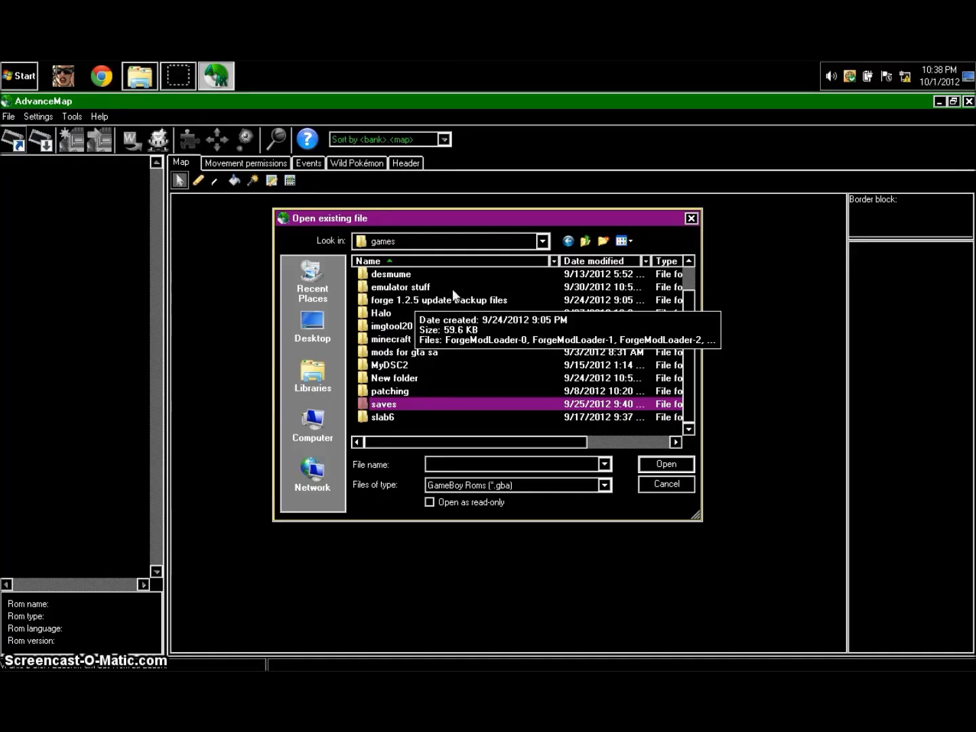
pyautogui.doubleClick(396, 286)
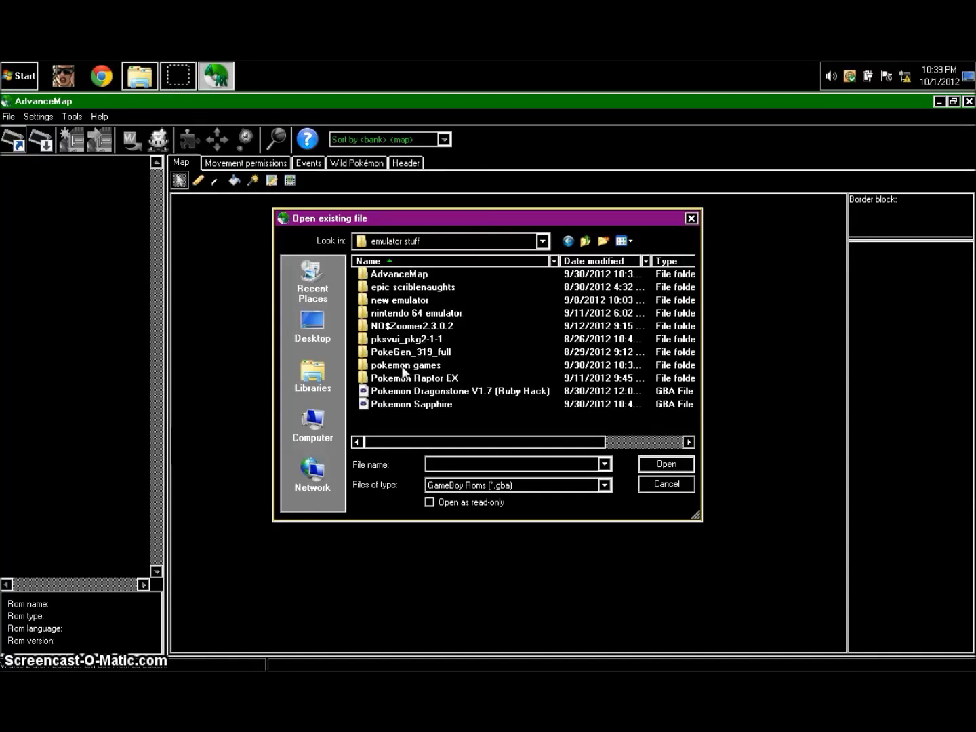
pyautogui.doubleClick(403, 368)
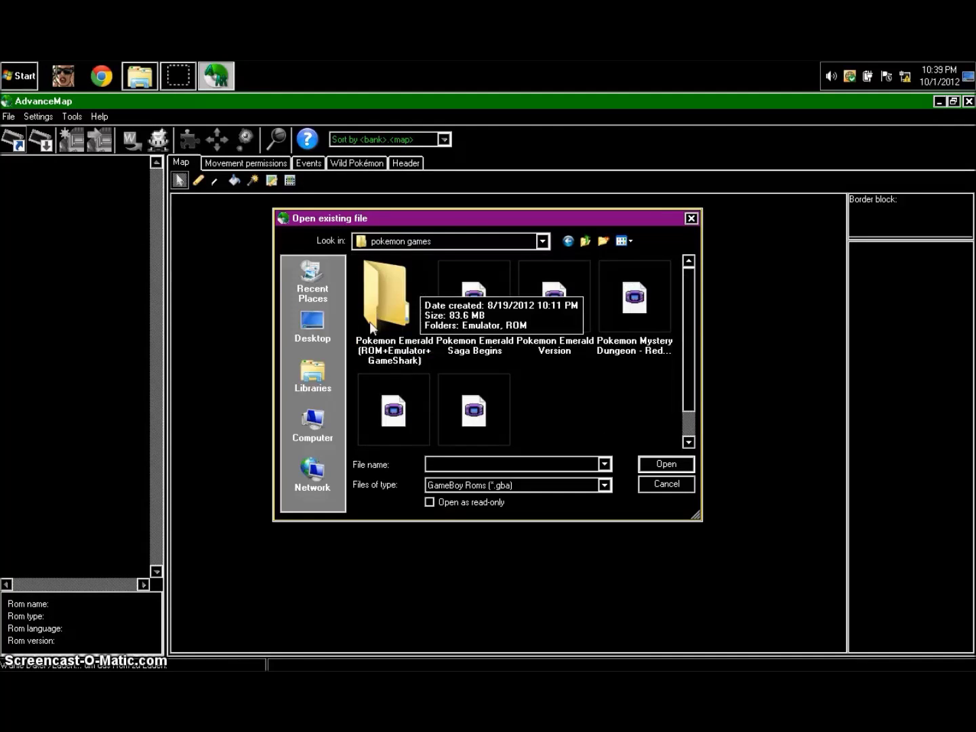
pyautogui.click(369, 321)
pyautogui.click(312, 424)
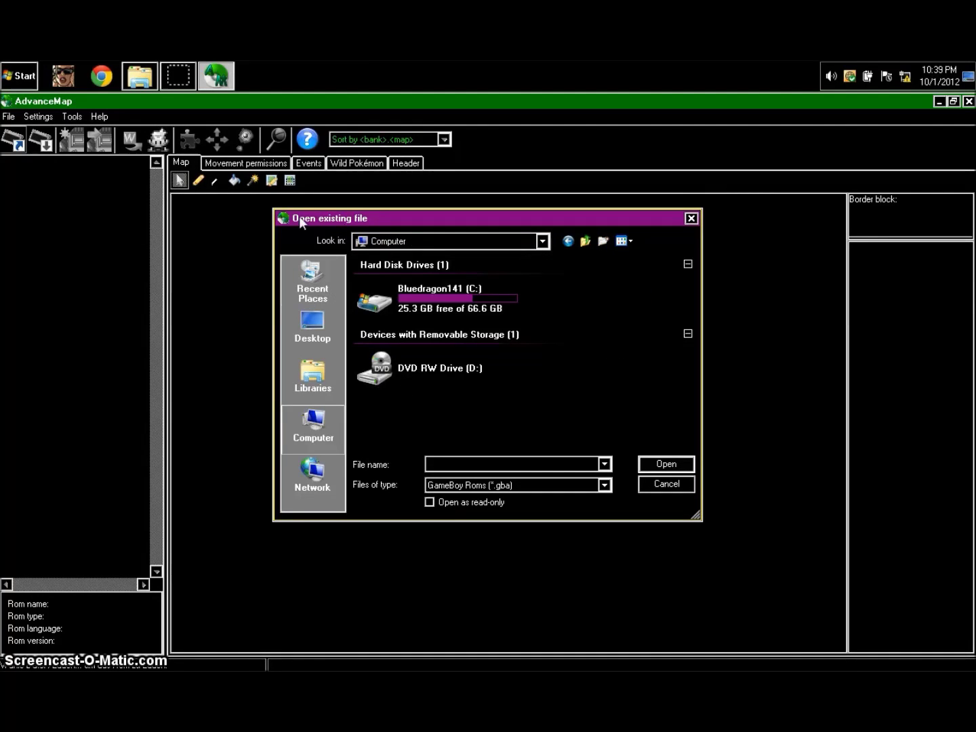
pyautogui.click(568, 242)
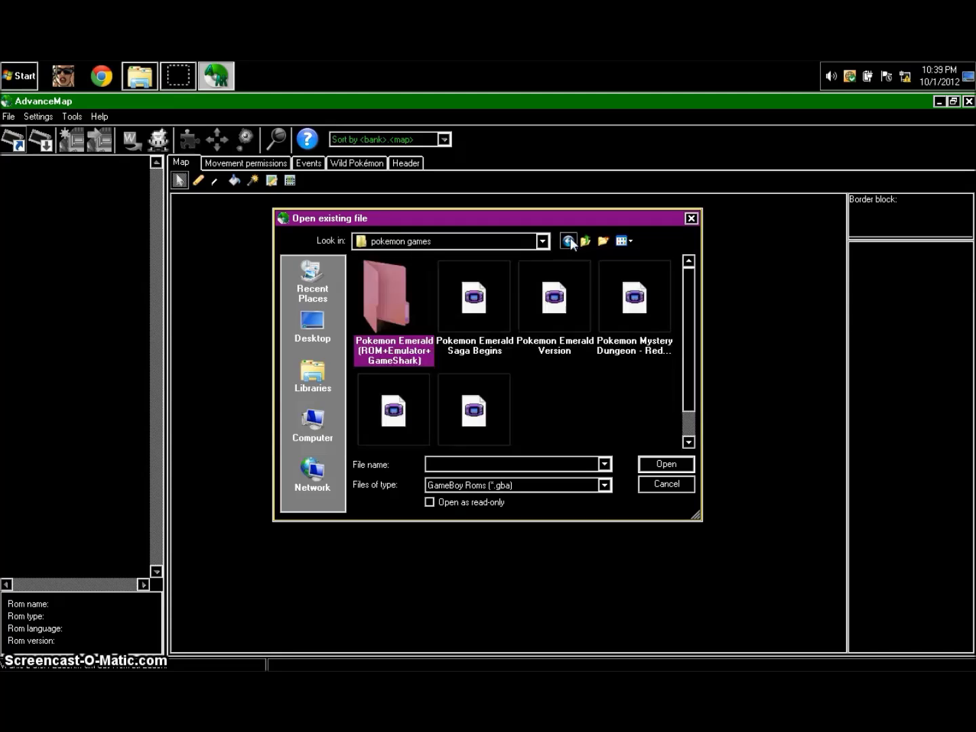
# Step: Duplicate the Pokemon Emerald Version ROM file within the pokemon games folder
pyautogui.click(455, 350)
pyautogui.scroll(-1, 498, 363)
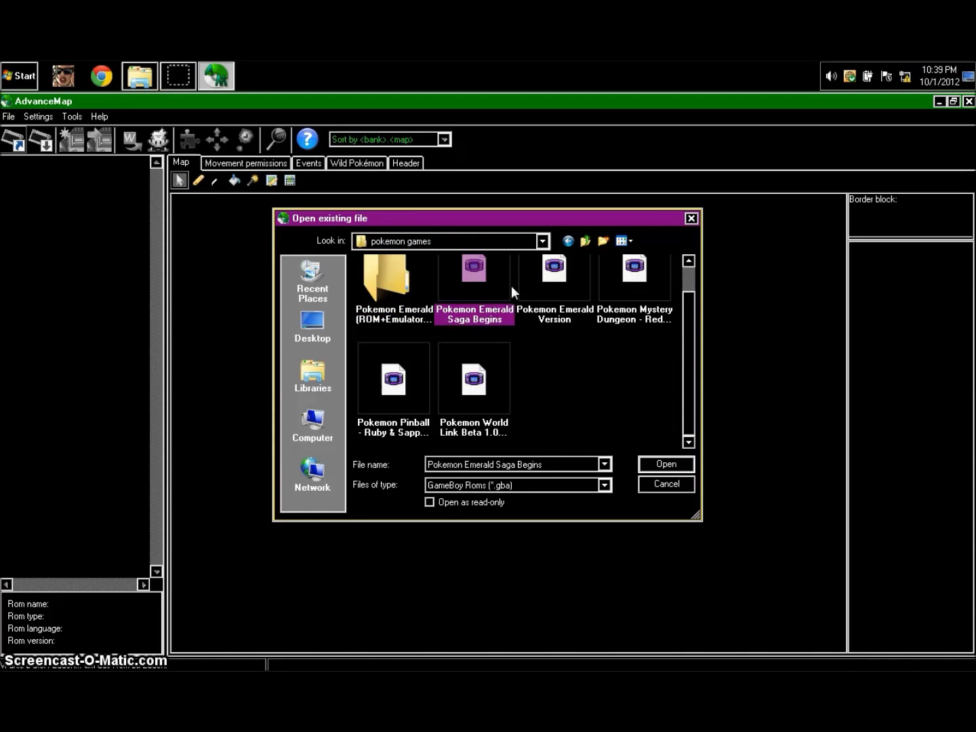
pyautogui.click(563, 308)
pyautogui.scroll(1, 563, 308)
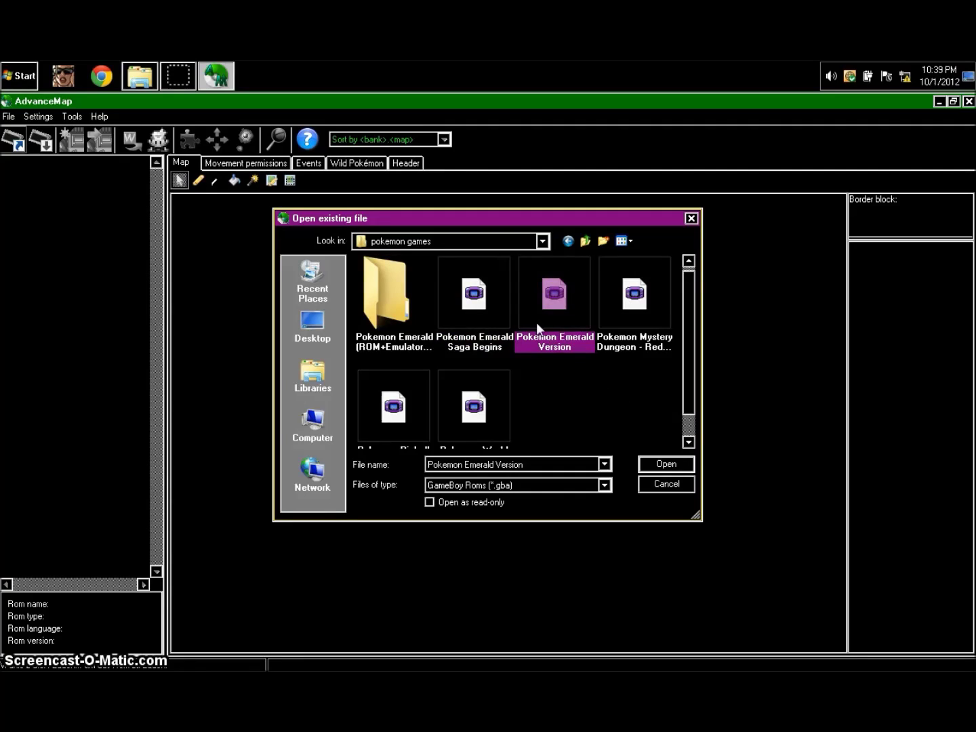
pyautogui.rightClick(536, 321)
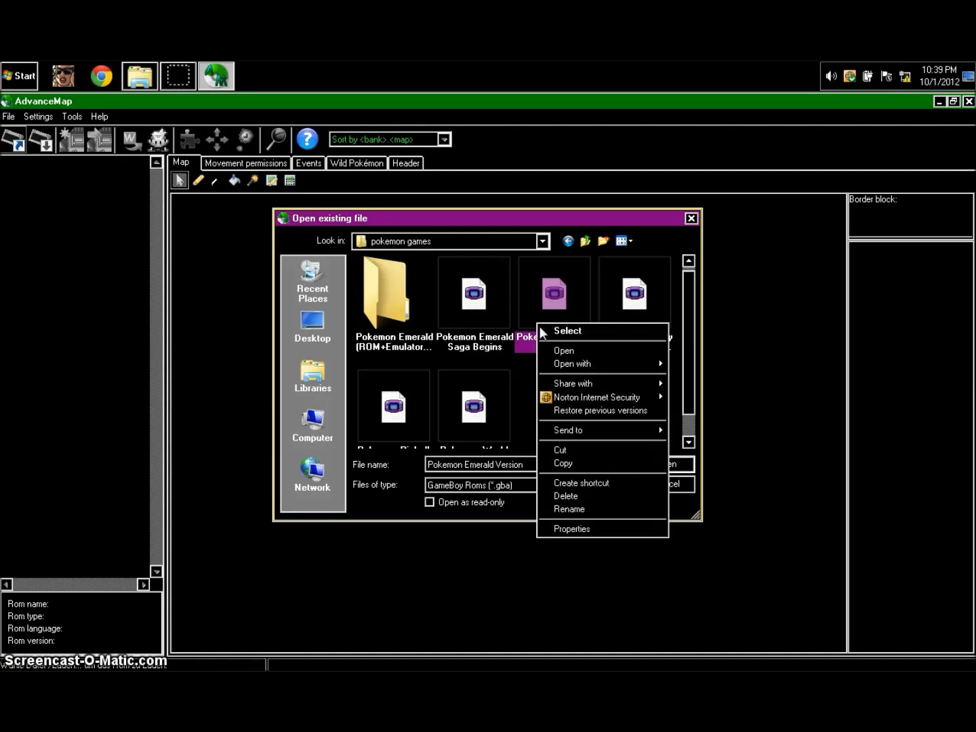
pyautogui.click(570, 464)
pyautogui.rightClick(565, 408)
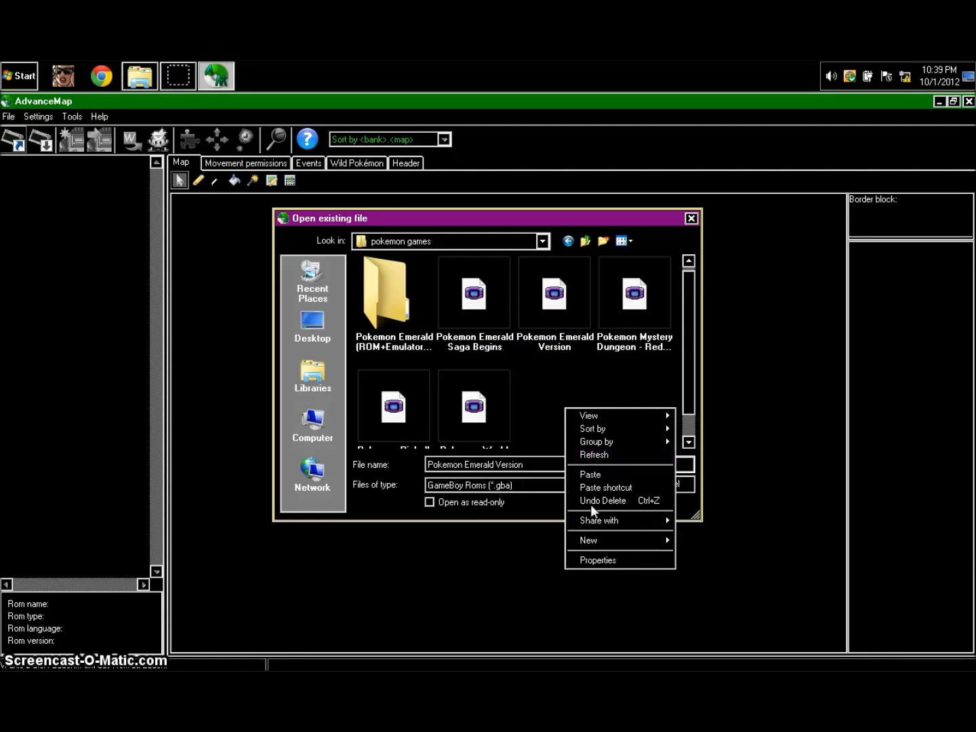
pyautogui.click(597, 474)
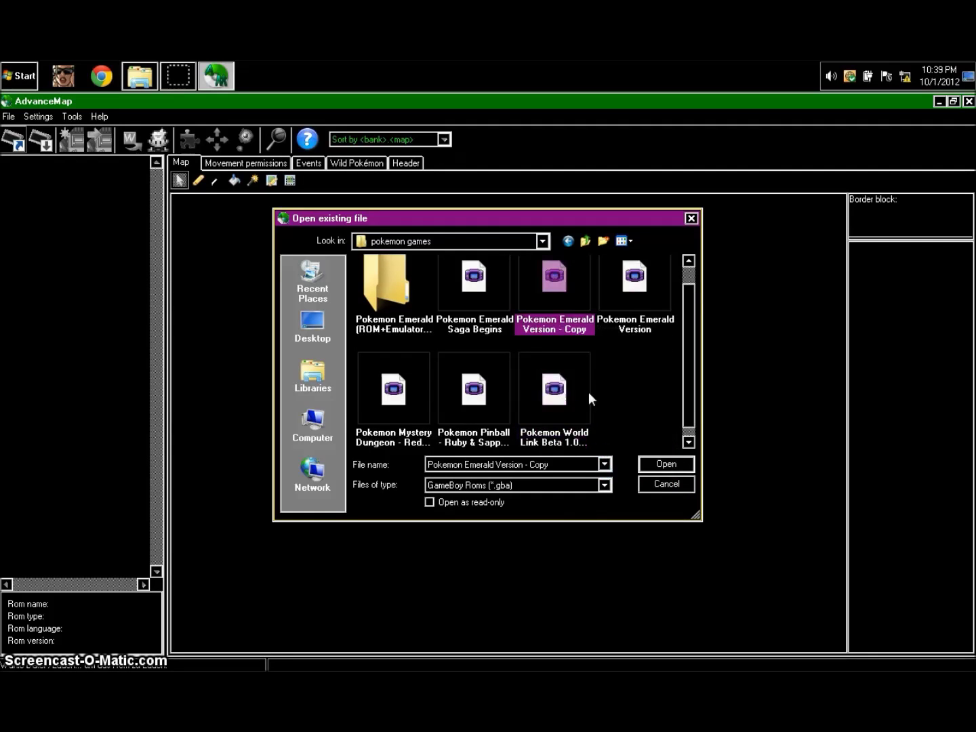
# Step: Rename the copied Emerald ROM file as Pokemon YouTube Adventure
pyautogui.click(587, 324)
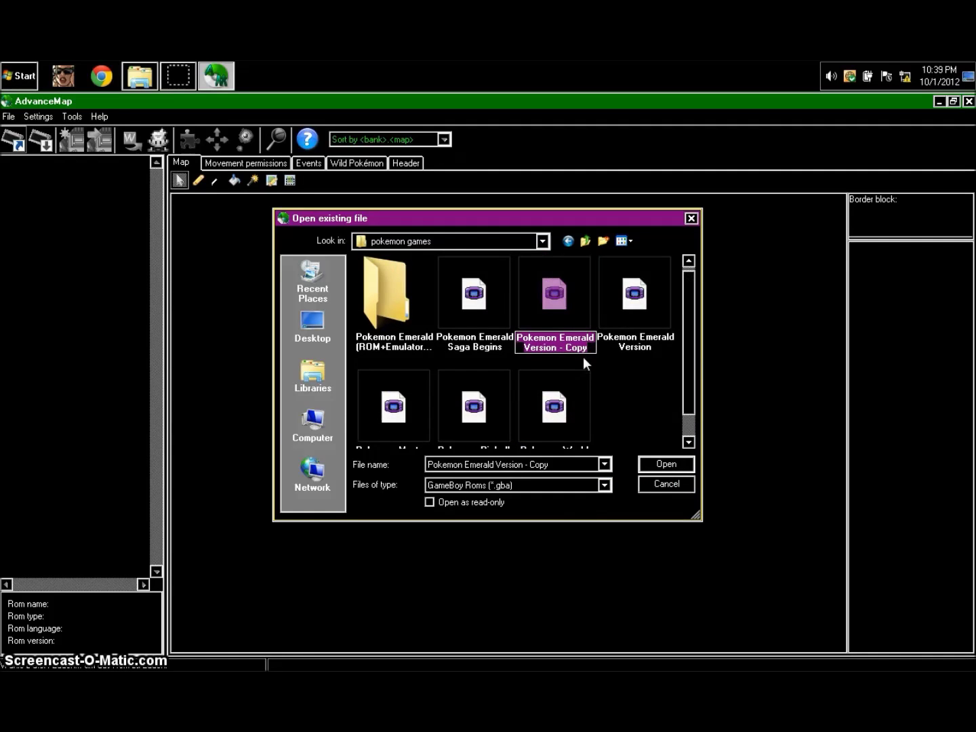
pyautogui.click(588, 351)
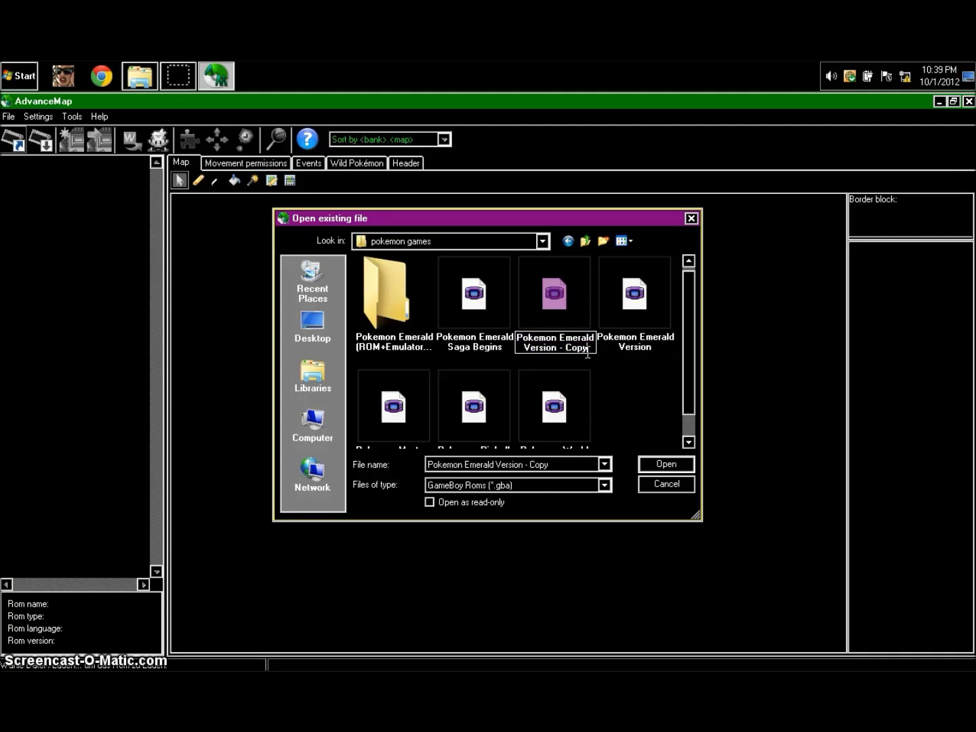
pyautogui.press('BackSpace')
pyautogui.press('BackSpace')
pyautogui.press('BackSpace')
pyautogui.press('BackSpace')
pyautogui.press('BackSpace')
pyautogui.press('BackSpace')
pyautogui.press('BackSpace')
pyautogui.press('BackSpace')
pyautogui.press('BackSpace')
pyautogui.press('BackSpace')
pyautogui.press('BackSpace')
pyautogui.press('BackSpace')
pyautogui.press('BackSpace')
pyautogui.press('BackSpace')
pyautogui.press('BackSpace')
pyautogui.press('BackSpace')
pyautogui.press('BackSpace')
pyautogui.press('BackSpace')
pyautogui.press('BackSpace')
pyautogui.press('BackSpace')
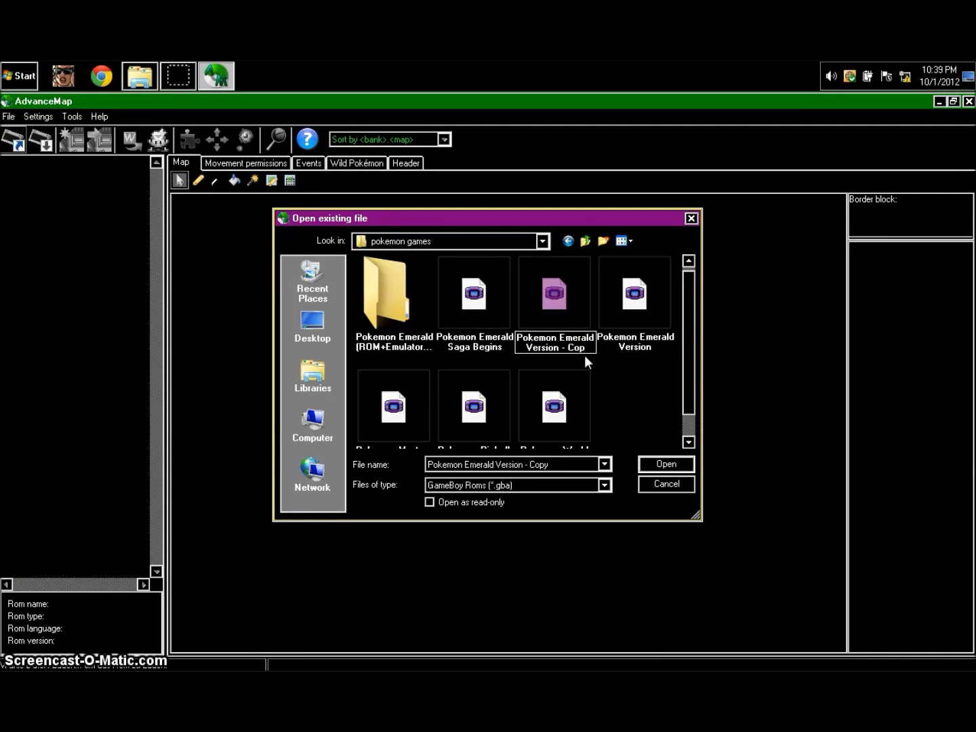
pyautogui.press('BackSpace')
pyautogui.press('BackSpace')
pyautogui.press('BackSpace')
pyautogui.press('BackSpace')
pyautogui.press('BackSpace')
pyautogui.press('BackSpace')
pyautogui.press('BackSpace')
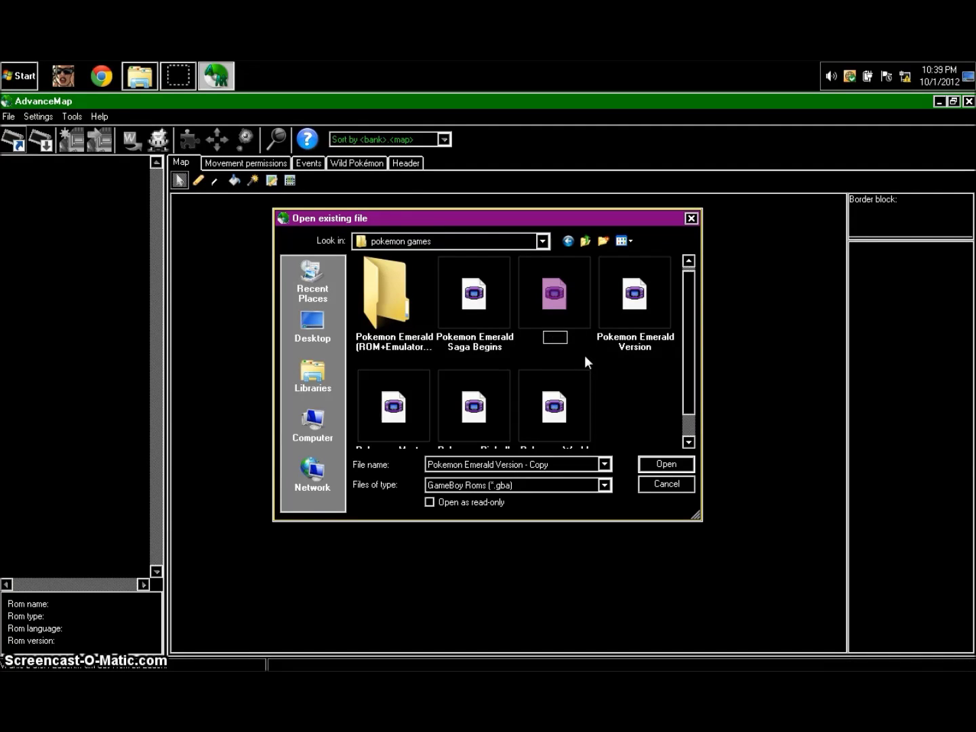
pyautogui.write('Y')
pyautogui.press('BackSpace')
pyautogui.write('Pokemo')
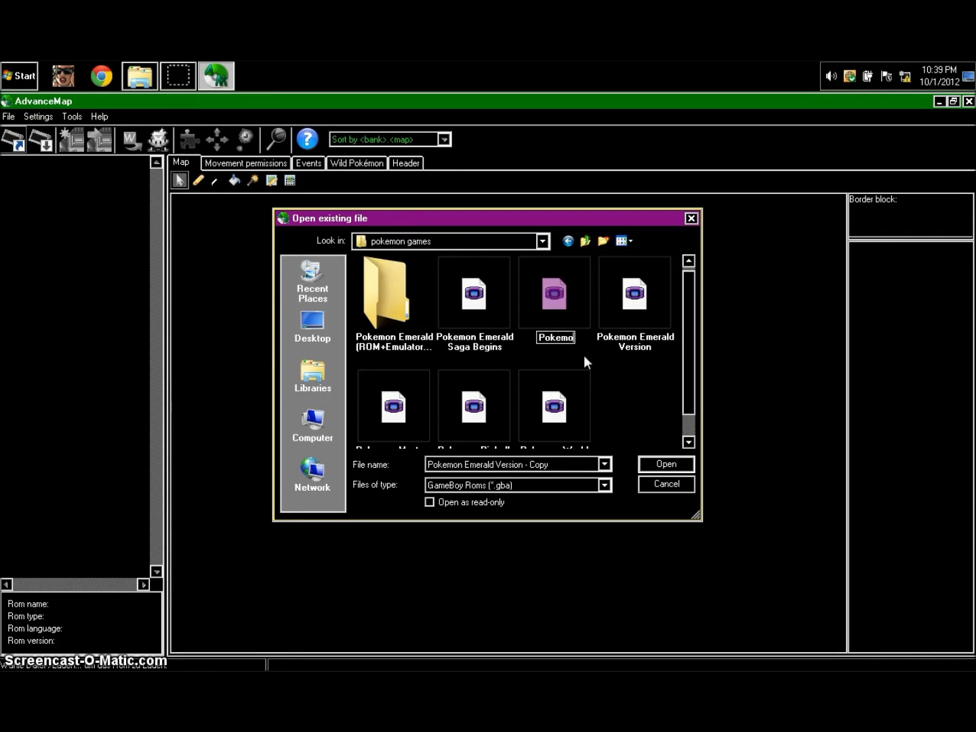
pyautogui.write('n Y')
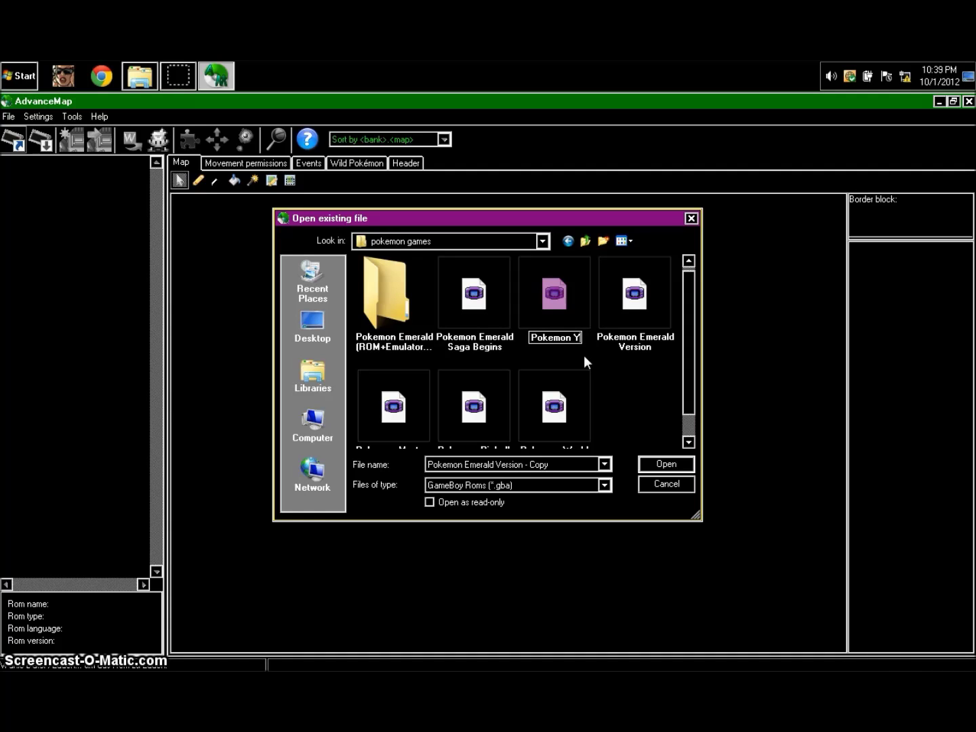
pyautogui.write('ouTube')
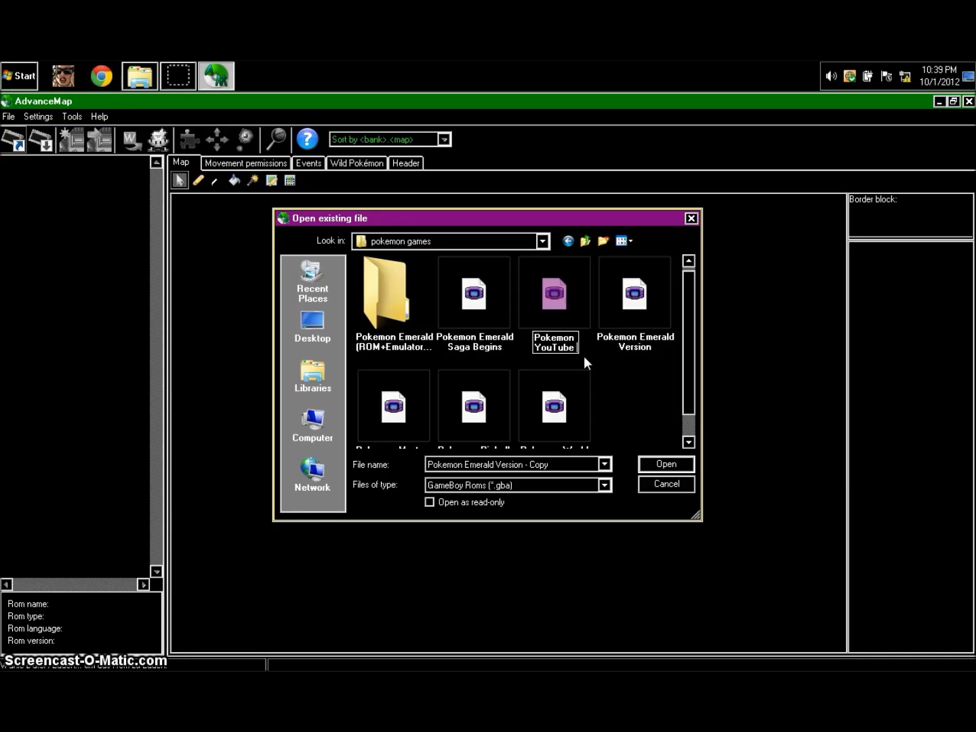
pyautogui.write(' A')
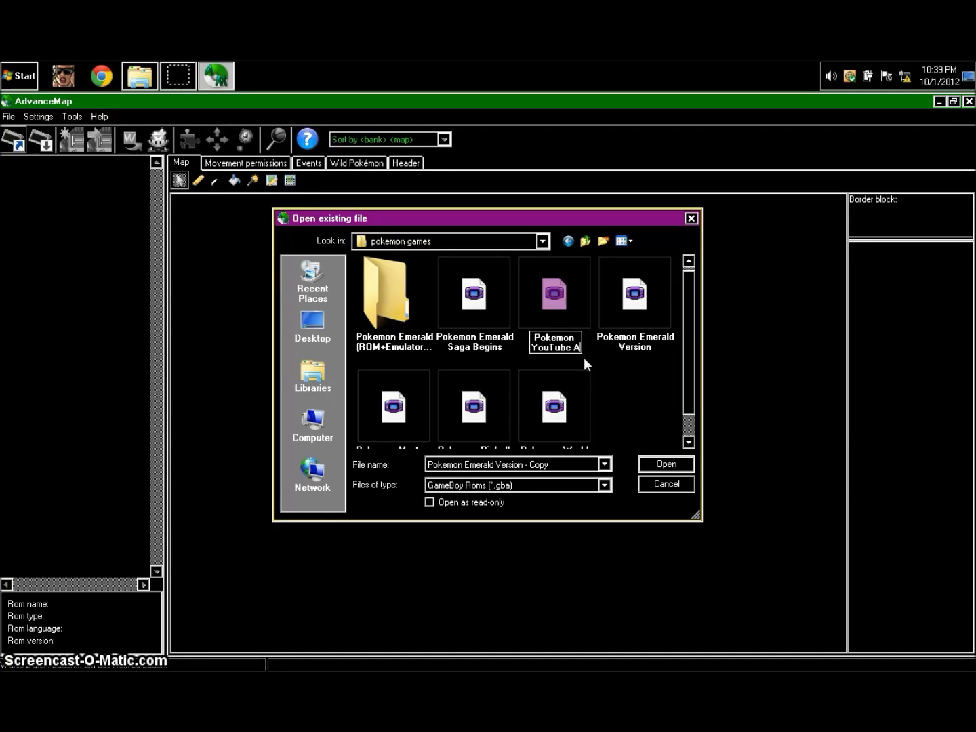
pyautogui.write('dventure')
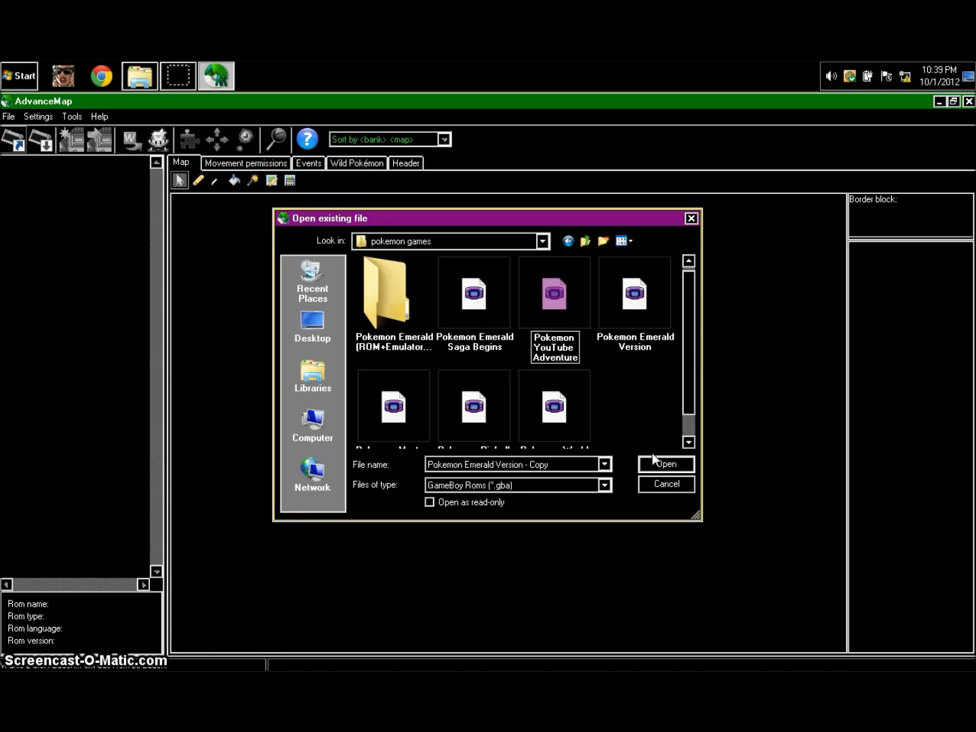
pyautogui.press('Return')
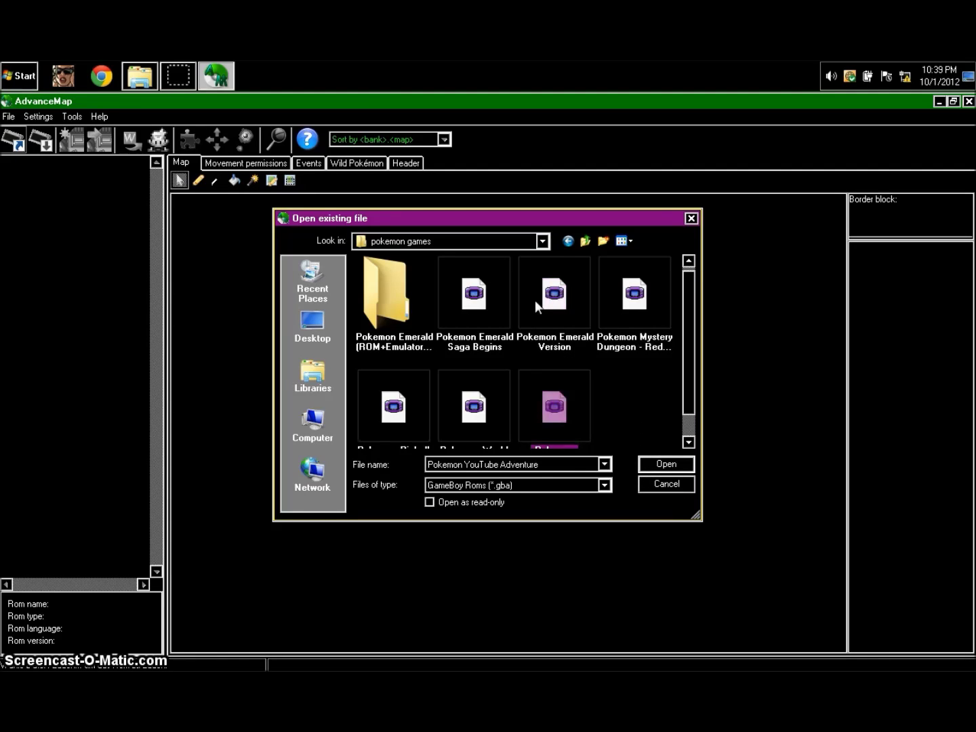
# Step: Open the Pokemon YouTube Adventure ROM and load the LITTLEROOT TOWN map from bank 0 of the header list
pyautogui.scroll(-1, 590, 388)
pyautogui.click(654, 463)
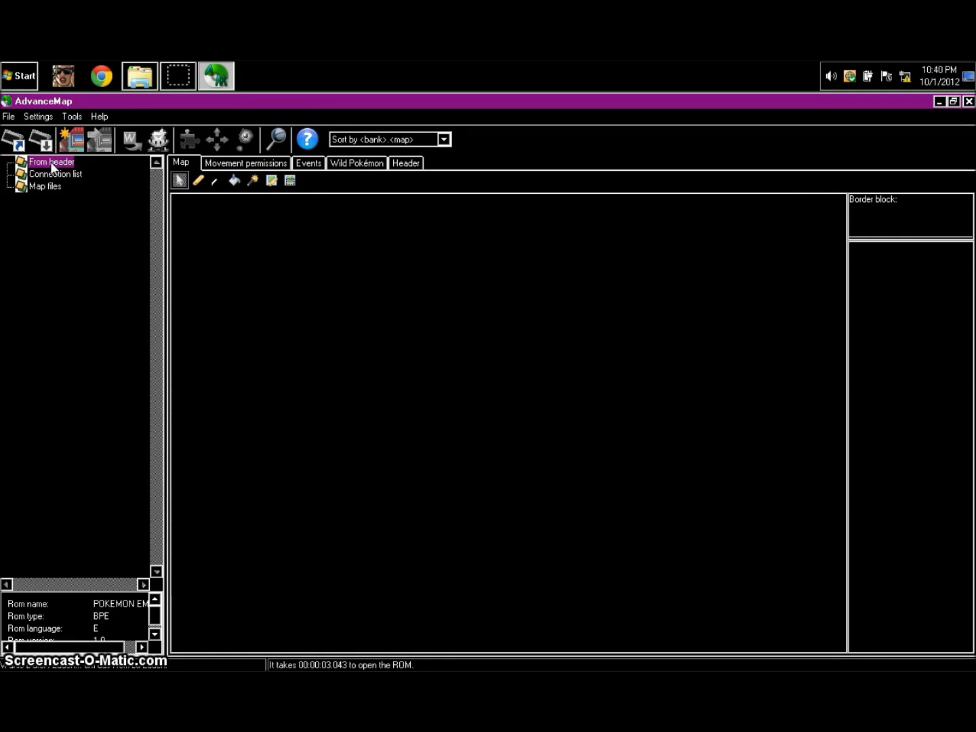
pyautogui.doubleClick(51, 163)
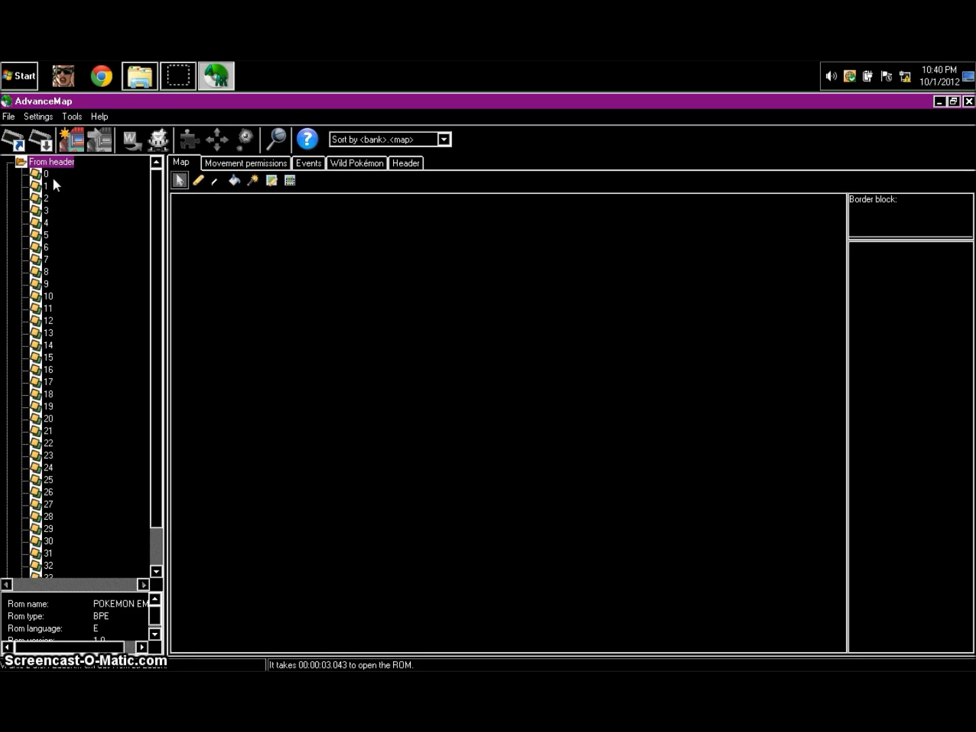
pyautogui.doubleClick(41, 173)
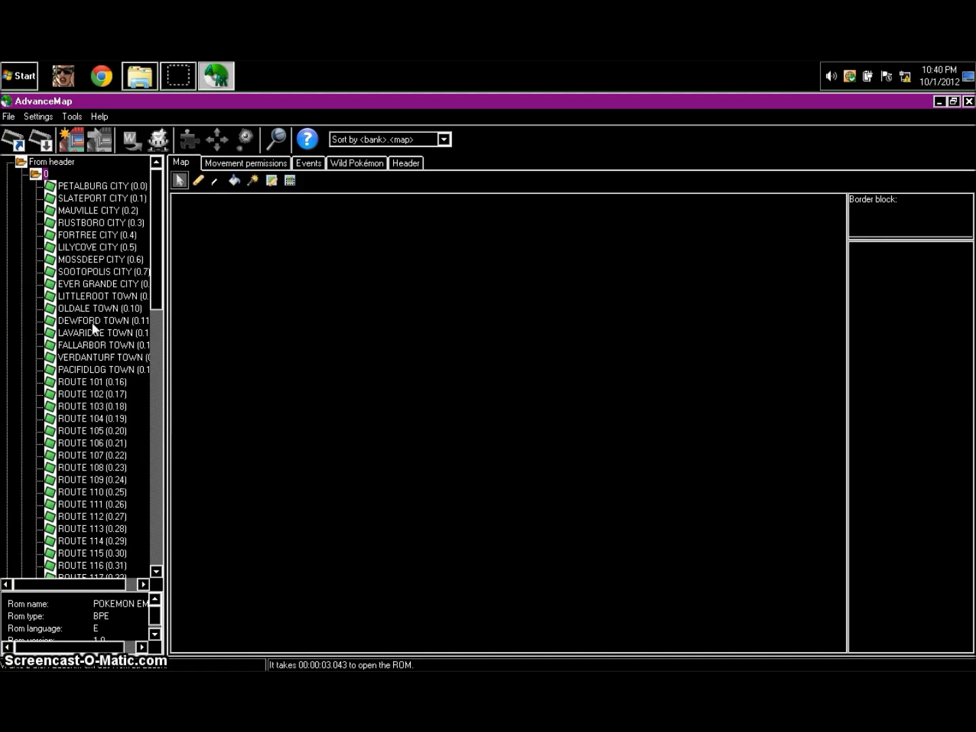
pyautogui.doubleClick(84, 295)
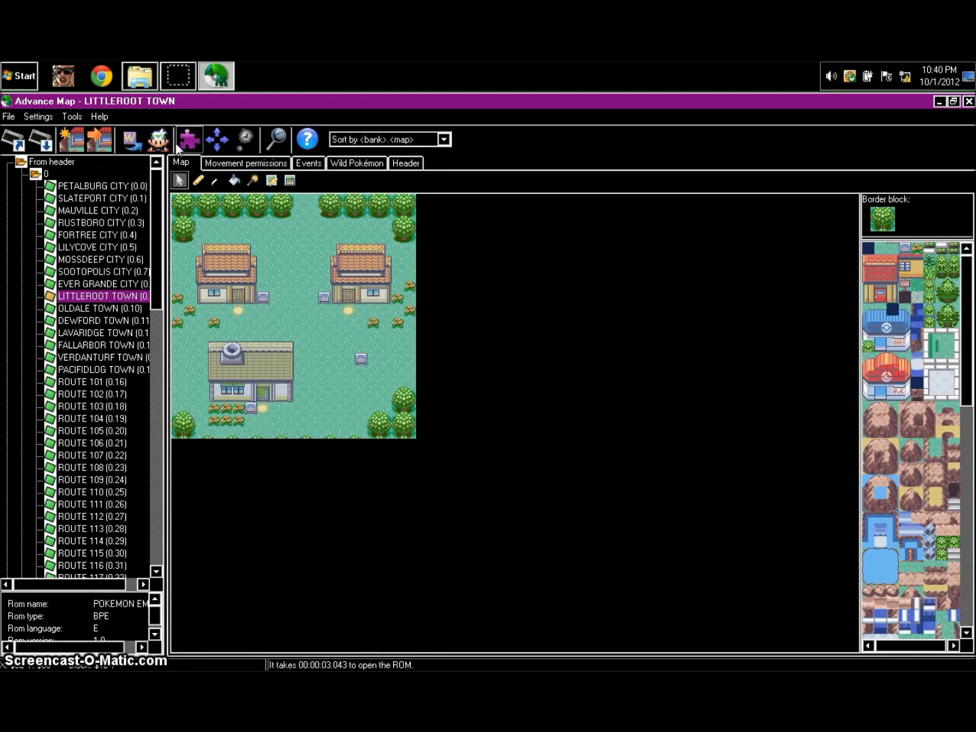
# Step: Delete the green dragon's person event between the two upper houses in Littleroot Town
pyautogui.click(311, 163)
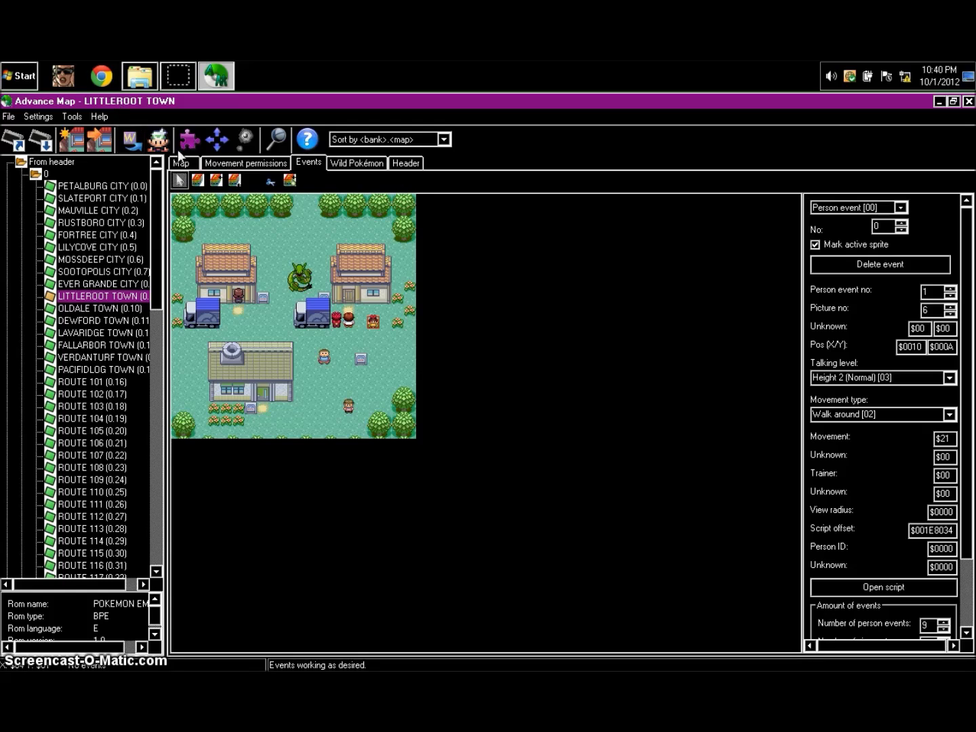
pyautogui.click(295, 287)
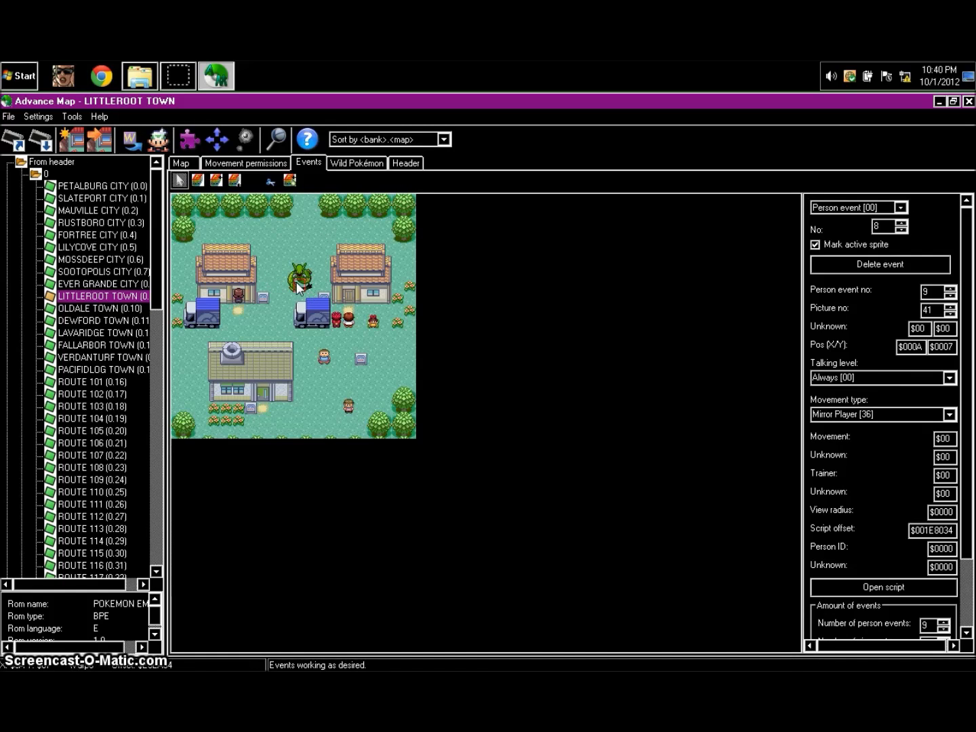
pyautogui.click(874, 271)
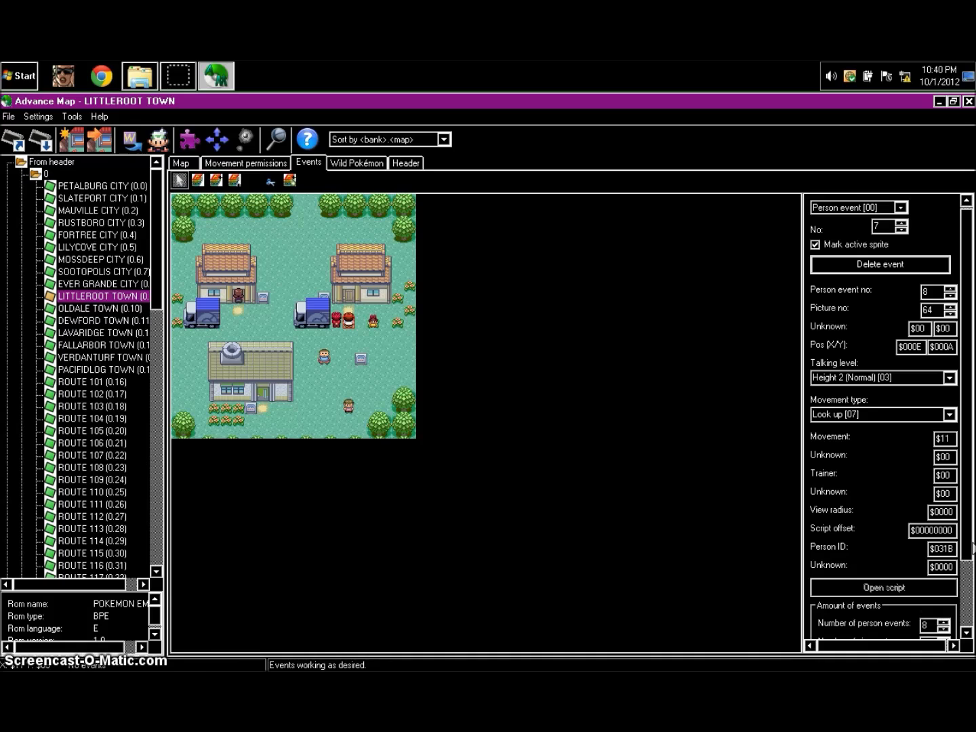
# Step: Raise the number of person events to 9 and place the new person between the two upper houses at X $0009, Y $0005
pyautogui.scroll(5, 971, 615)
pyautogui.scroll(-3, 971, 616)
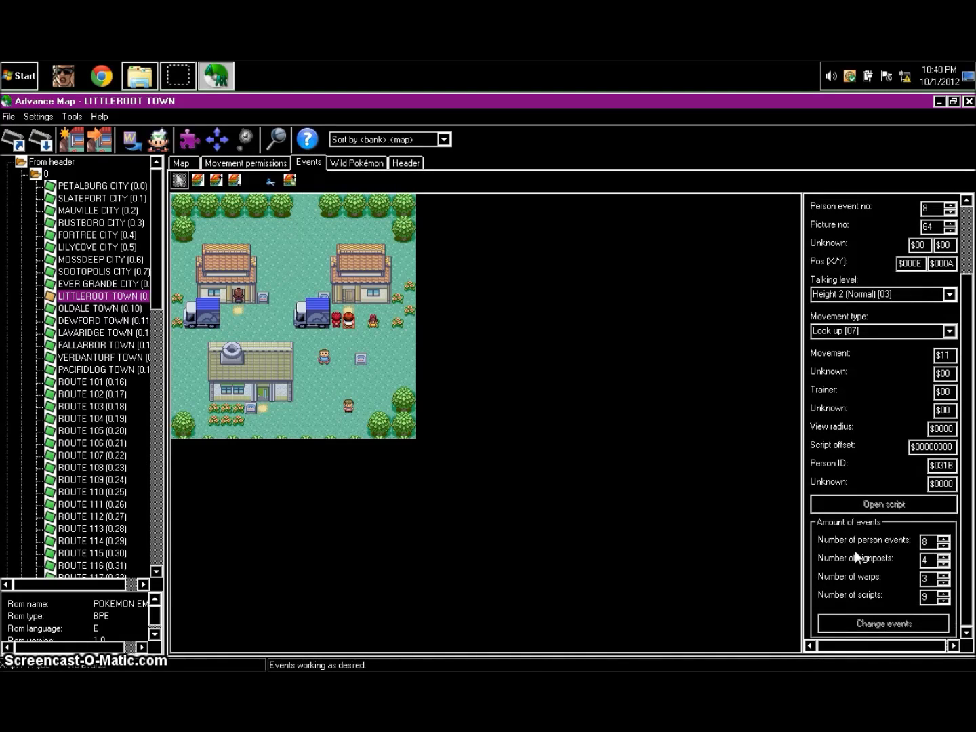
pyautogui.click(943, 539)
pyautogui.click(877, 627)
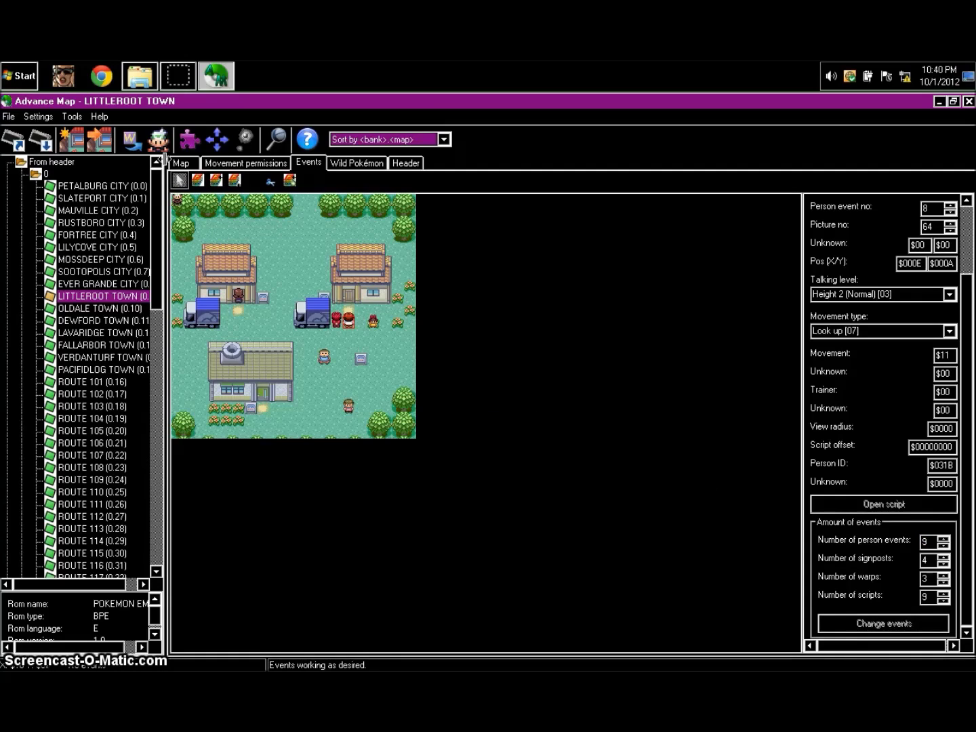
pyautogui.moveTo(182, 208); pyautogui.dragTo(275, 253)
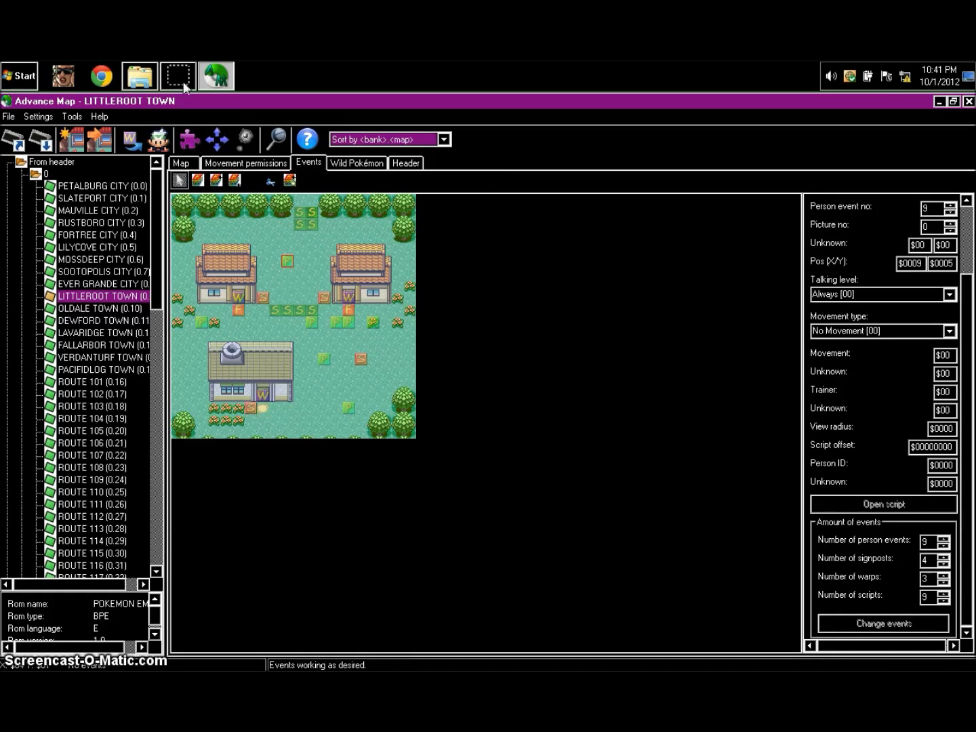
# Step: Show the event sprites on the map and set the new person's talking level to Height 0 (Surf) [01]
pyautogui.click(156, 150)
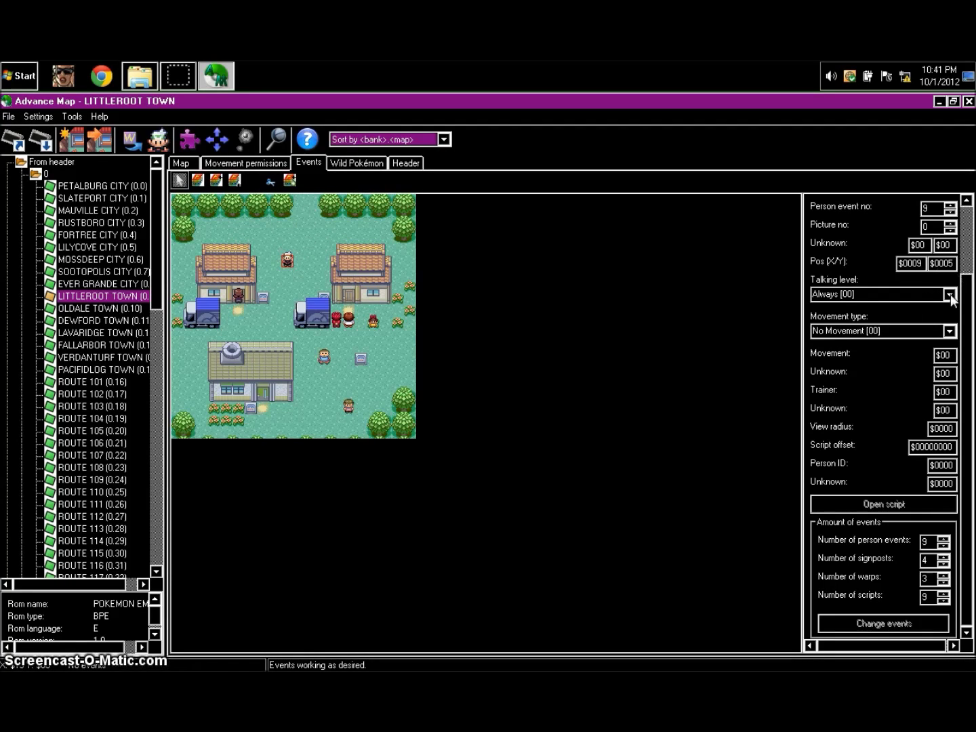
pyautogui.scroll(-2, 916, 311)
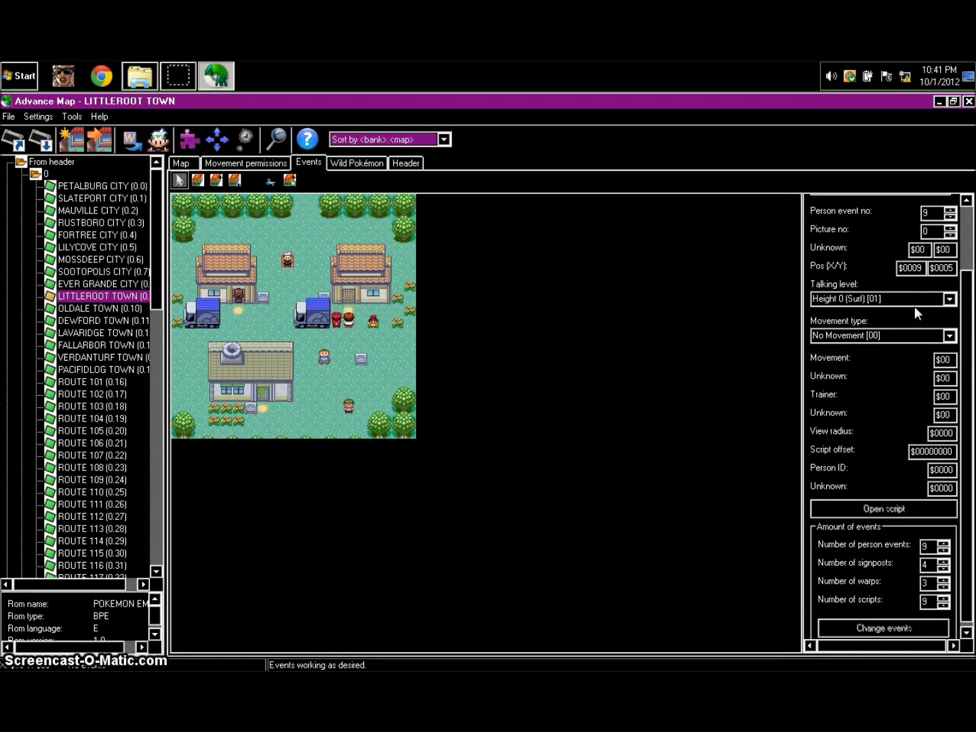
# Step: Set the new person's picture number to 59
pyautogui.scroll(3, 934, 308)
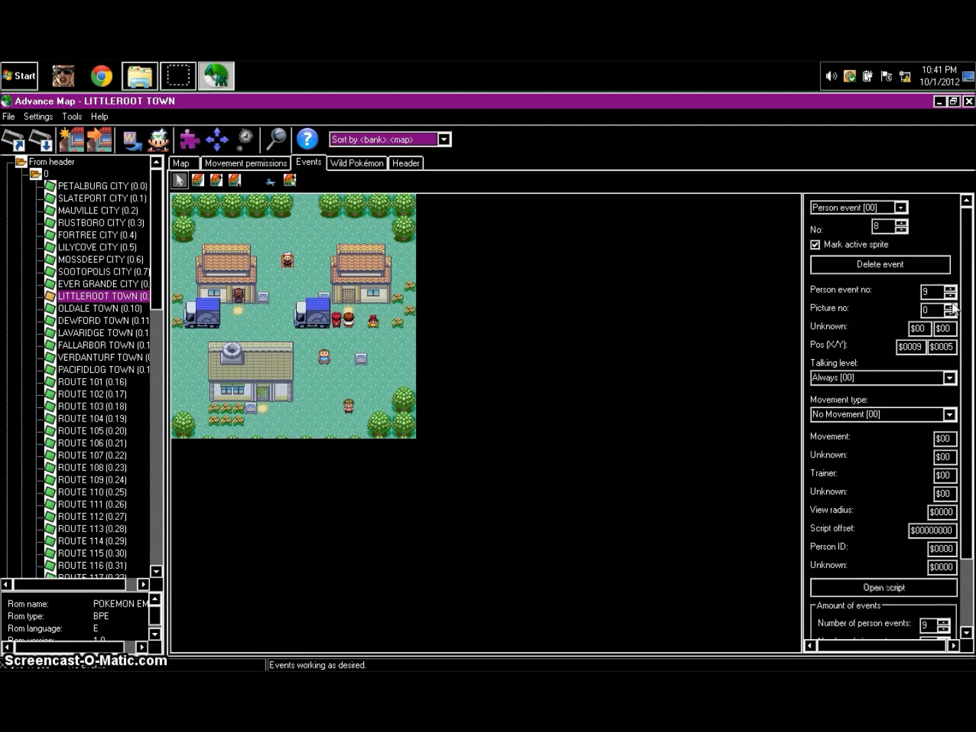
pyautogui.click(950, 307)
pyautogui.click(949, 307)
pyautogui.click(951, 307)
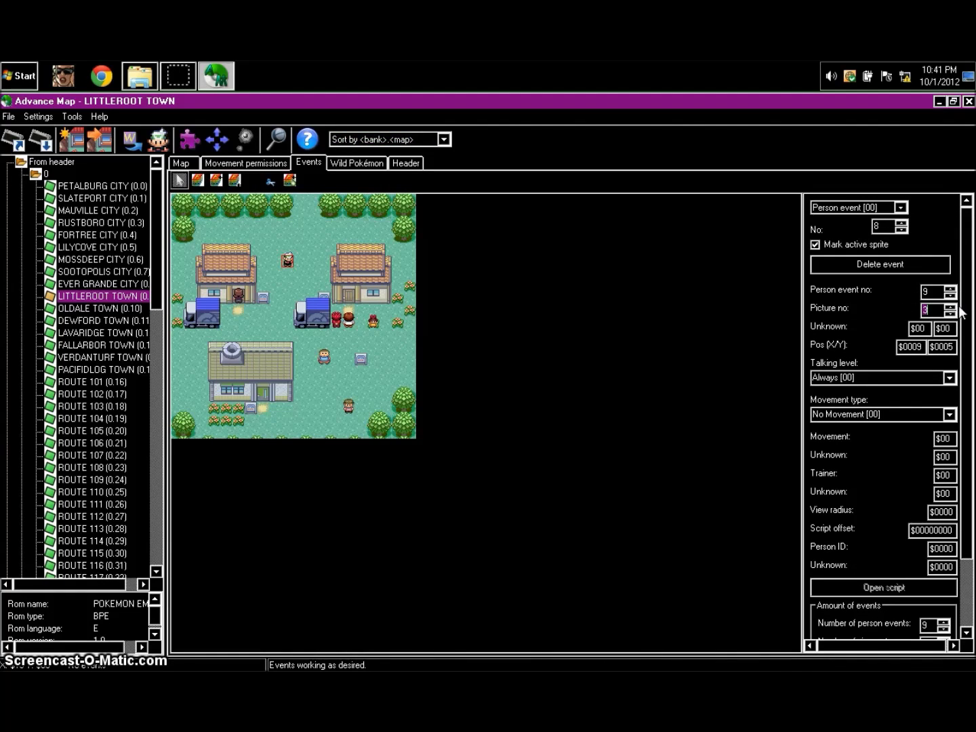
pyautogui.click(951, 306)
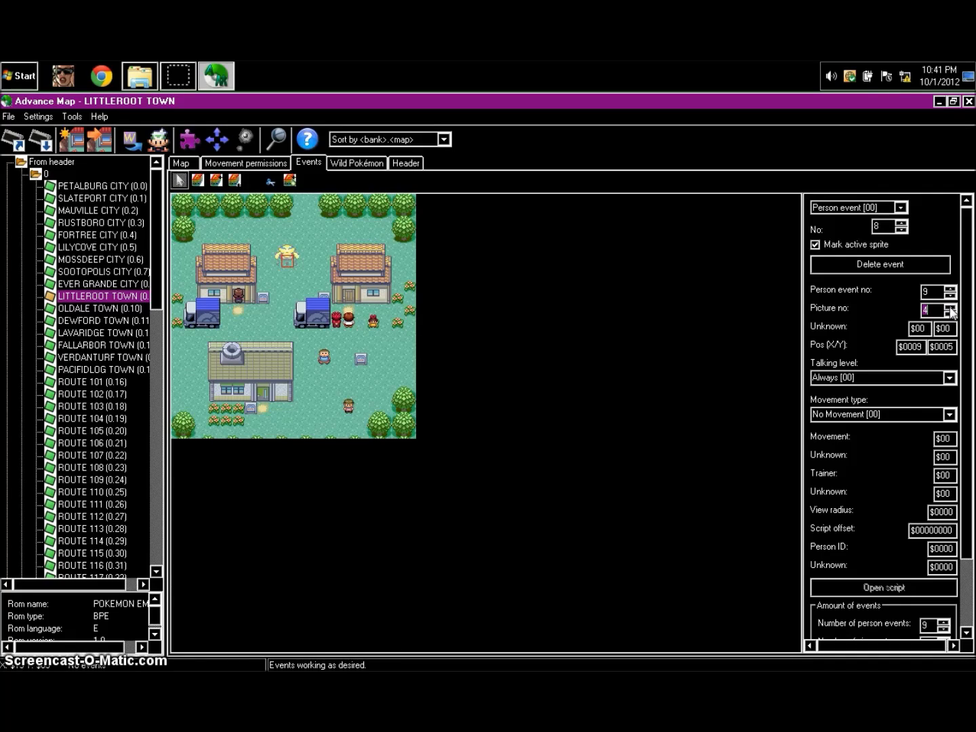
pyautogui.write('9')
pyautogui.press('Left')
pyautogui.press('BackSpace')
pyautogui.write('5')
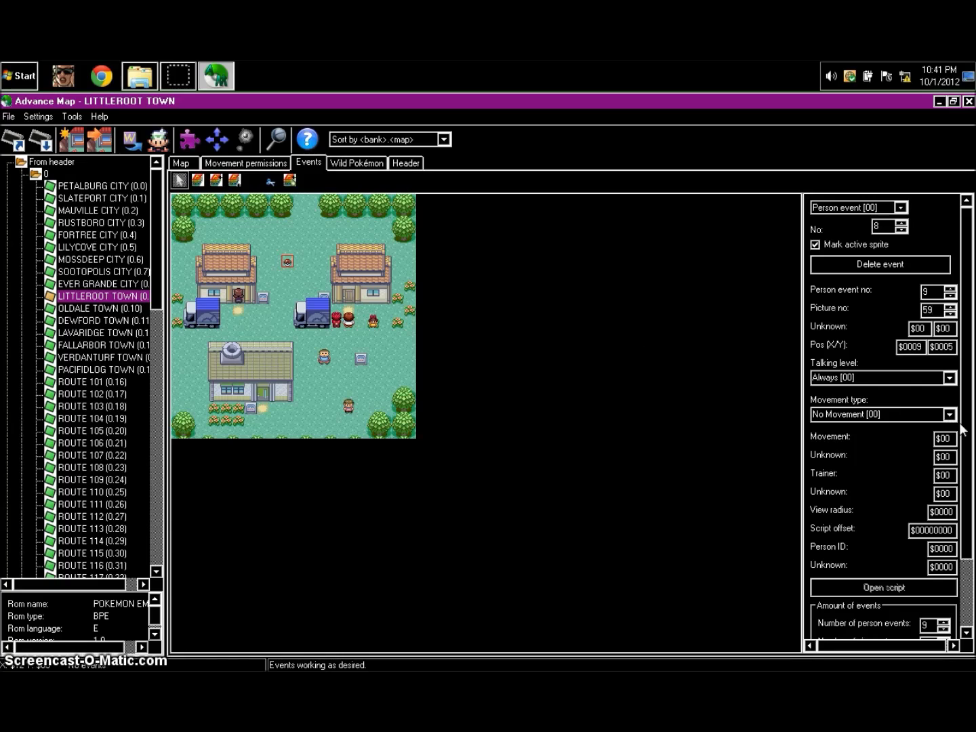
# Step: Set the new person's script offset to $00111111 and try to open its script
pyautogui.click(951, 529)
pyautogui.press('BackSpace')
pyautogui.press('BackSpace')
pyautogui.press('BackSpace')
pyautogui.press('BackSpace')
pyautogui.press('BackSpace')
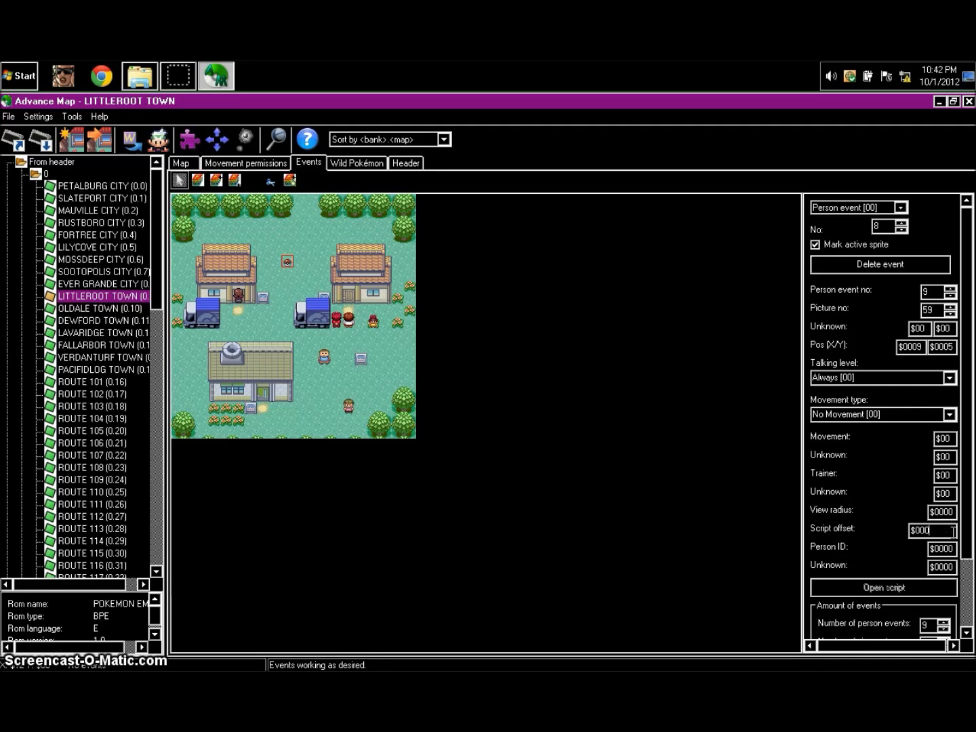
pyautogui.press('BackSpace')
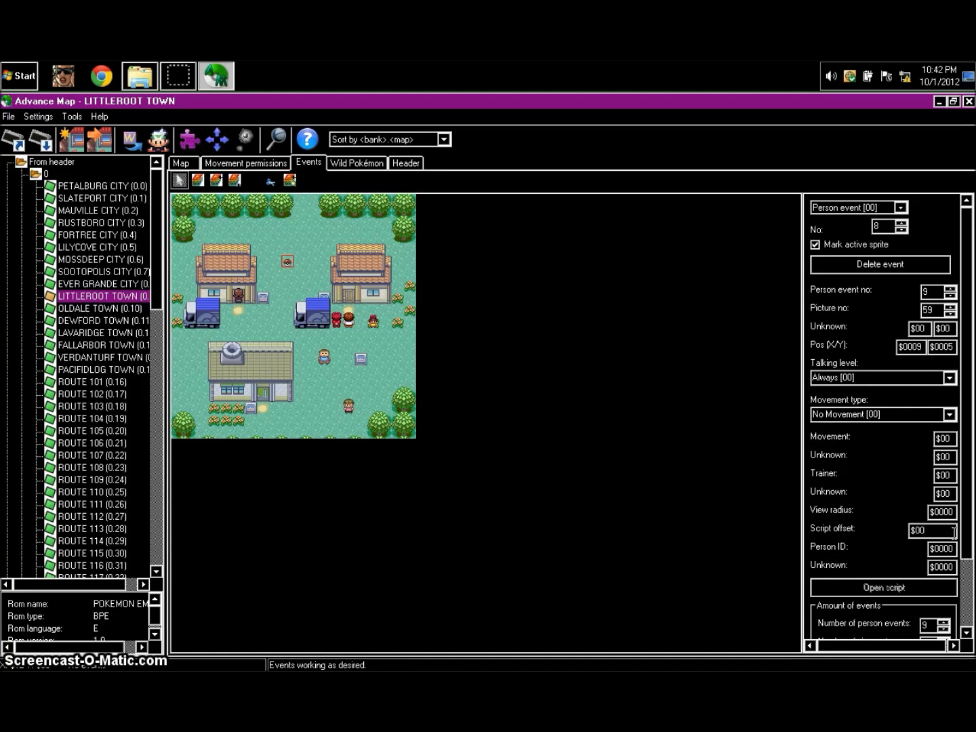
pyautogui.write('1111111')
pyautogui.click(884, 588)
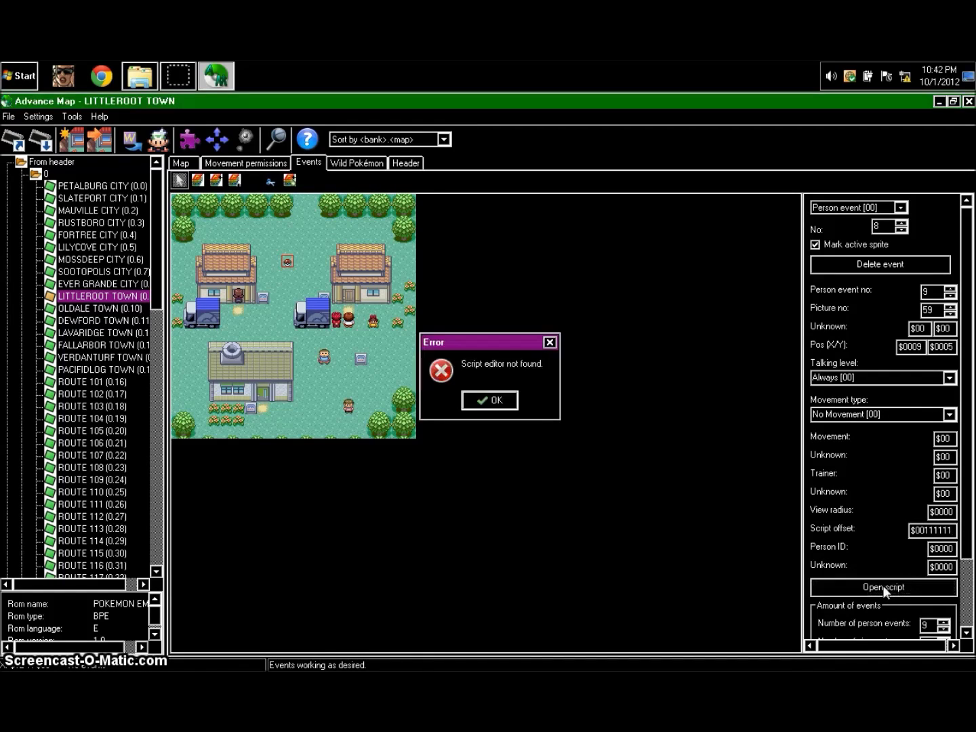
pyautogui.click(483, 398)
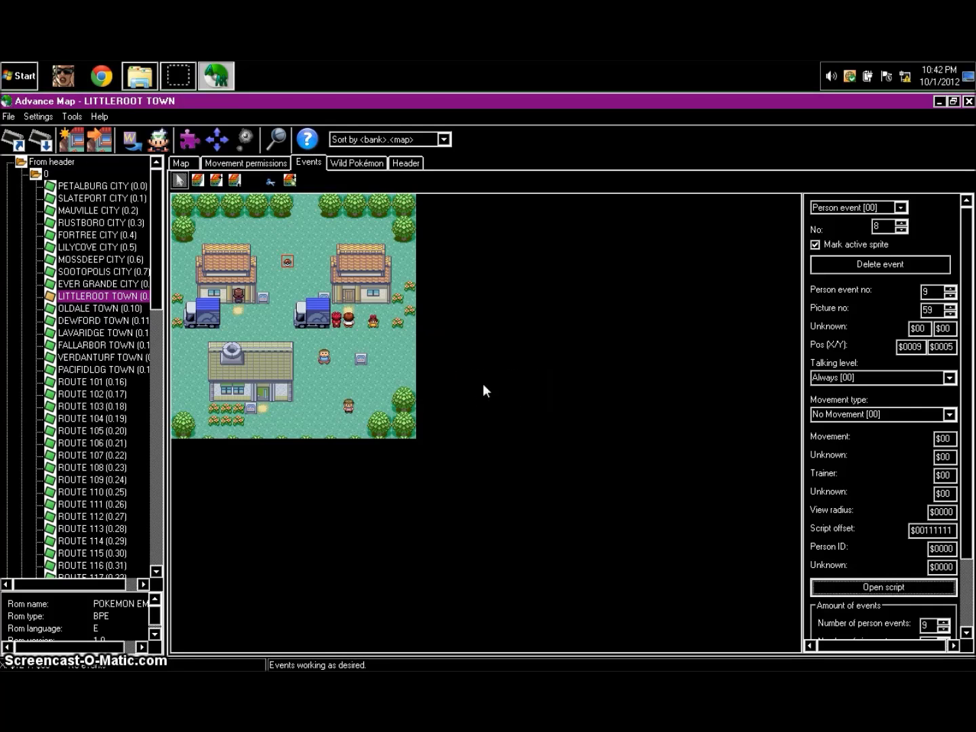
# Step: Choose pksvui from games > emulator stuff > pksvui_pkg2-1-1 as the script editor, with offsets separated from the ROM name by a space
pyautogui.click(35, 118)
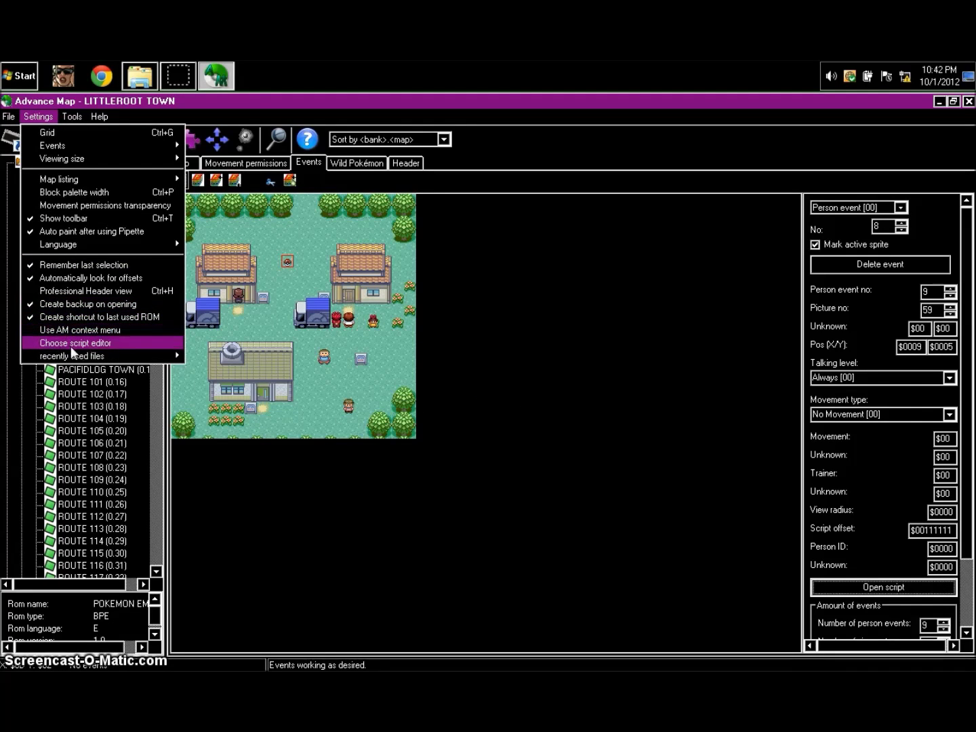
pyautogui.click(70, 344)
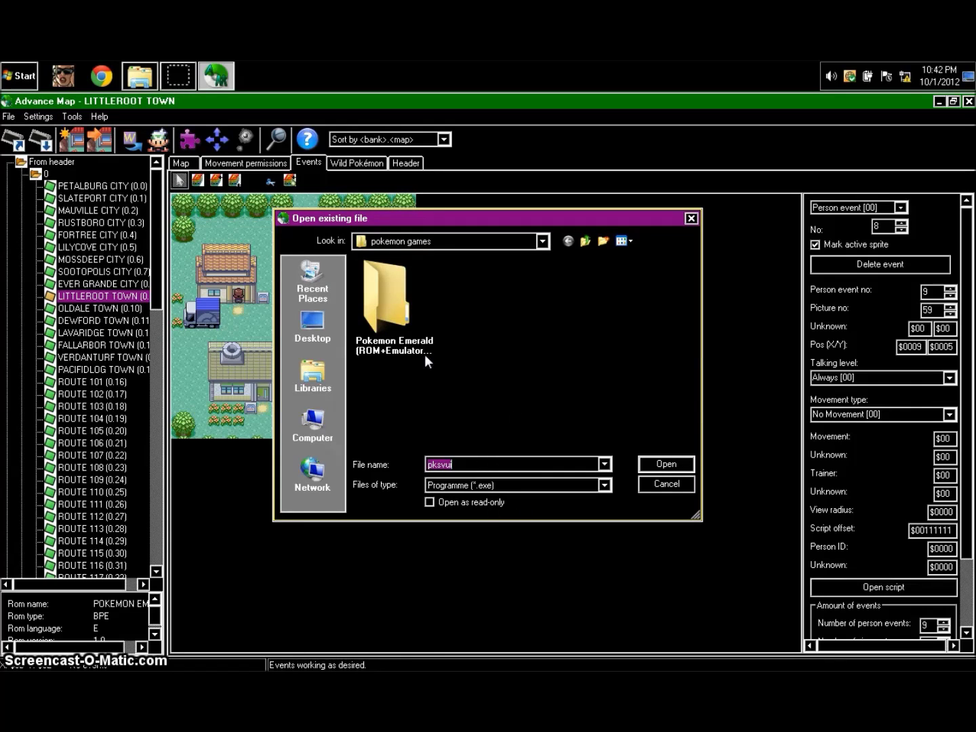
pyautogui.click(327, 319)
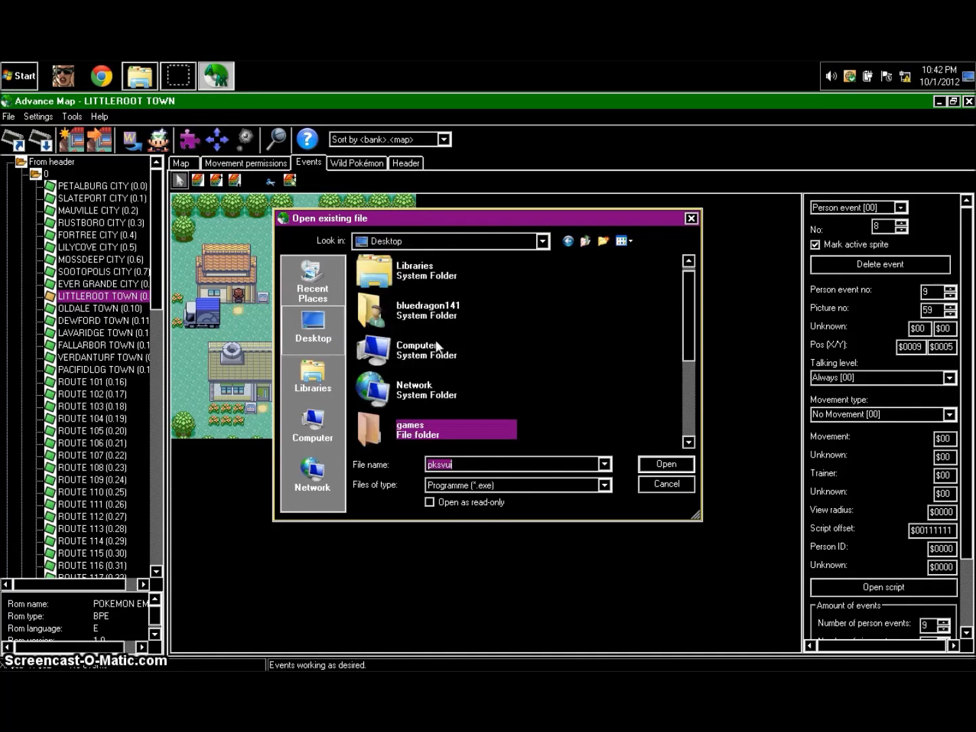
pyautogui.doubleClick(450, 423)
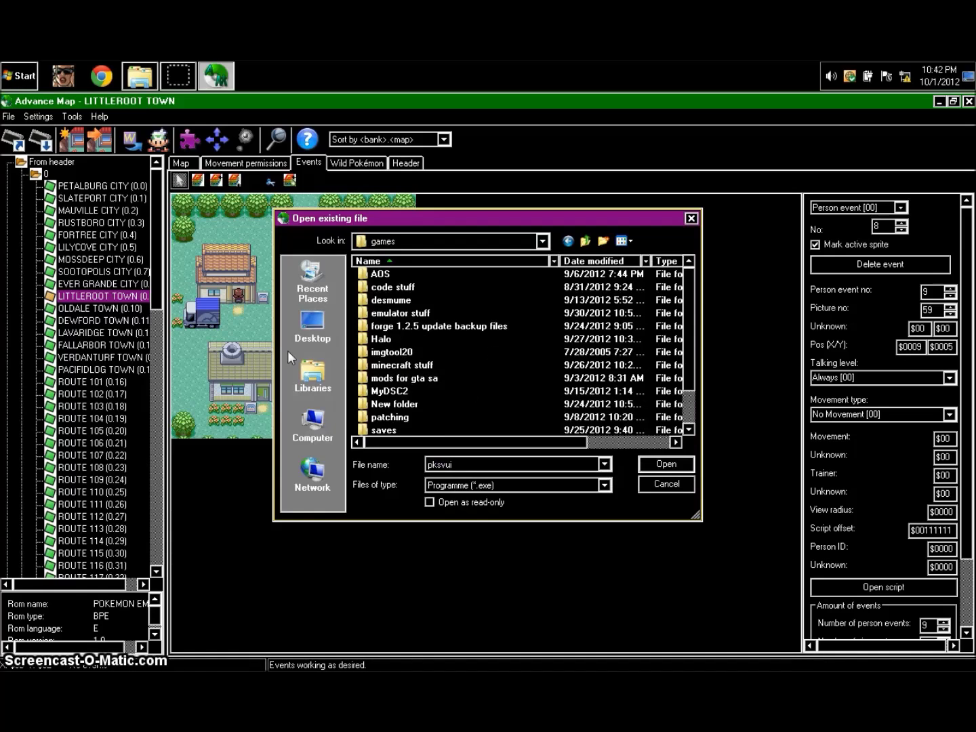
pyautogui.click(372, 420)
pyautogui.click(408, 405)
pyautogui.click(400, 392)
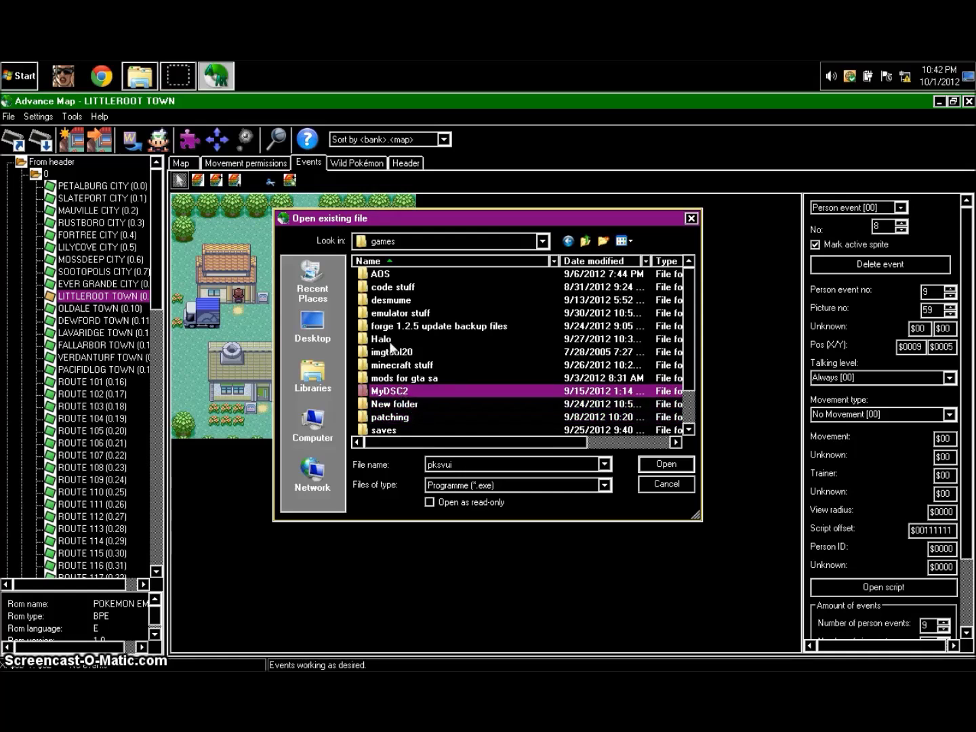
pyautogui.doubleClick(402, 314)
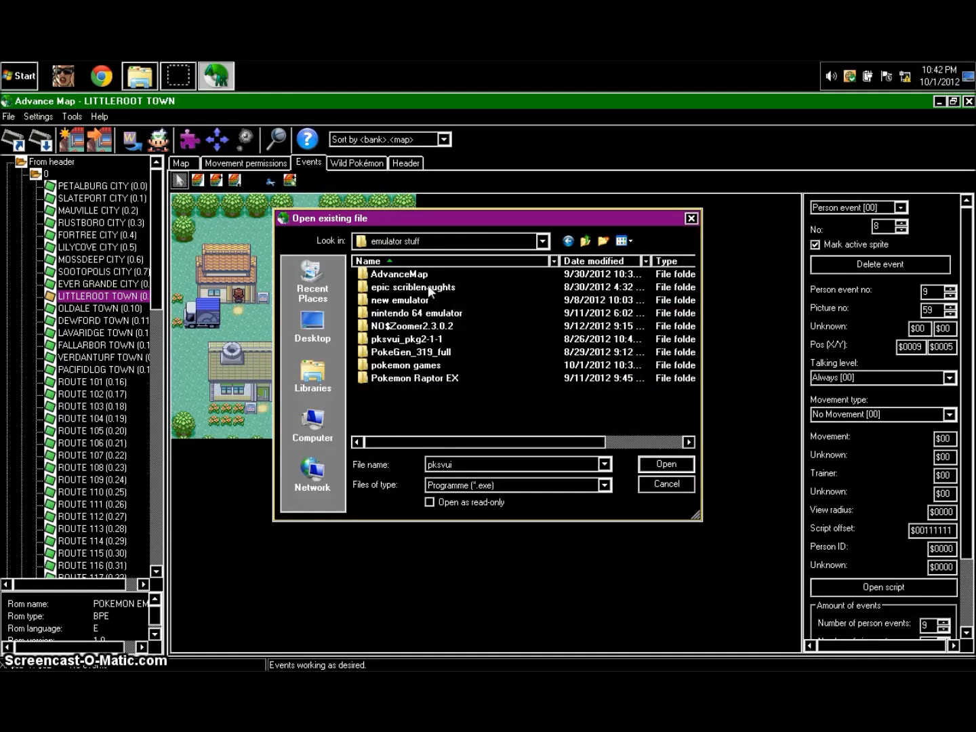
pyautogui.doubleClick(405, 339)
pyautogui.click(392, 275)
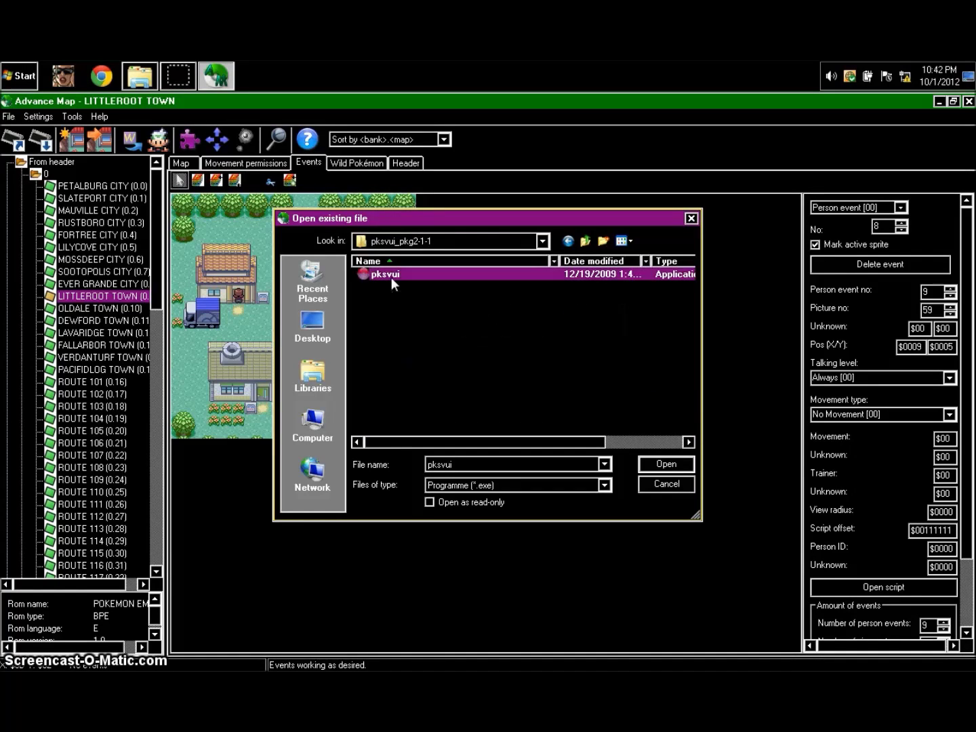
pyautogui.click(673, 467)
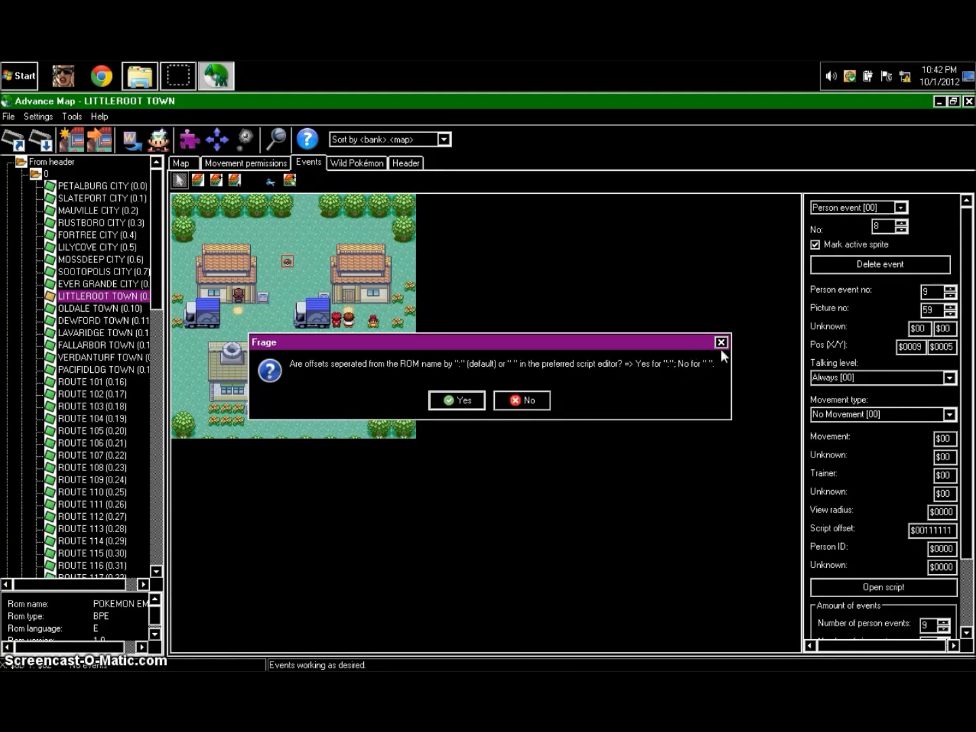
pyautogui.click(528, 402)
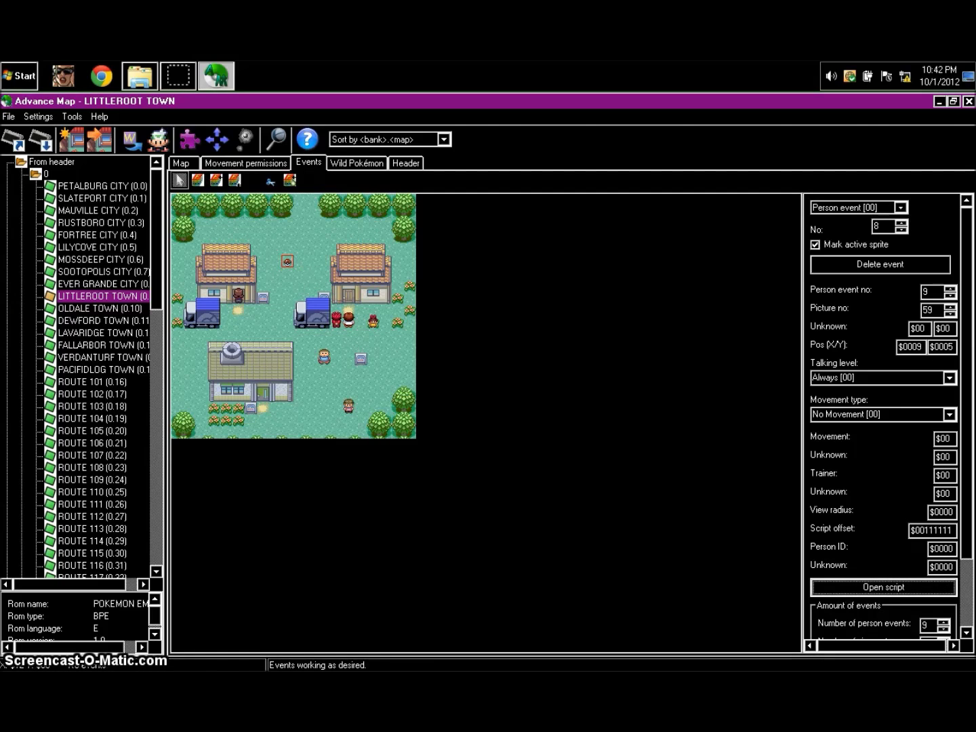
# Step: Open the new person's script in PKSV-UI and load the Pokemon YouTube Adventure ROM there
pyautogui.click(877, 588)
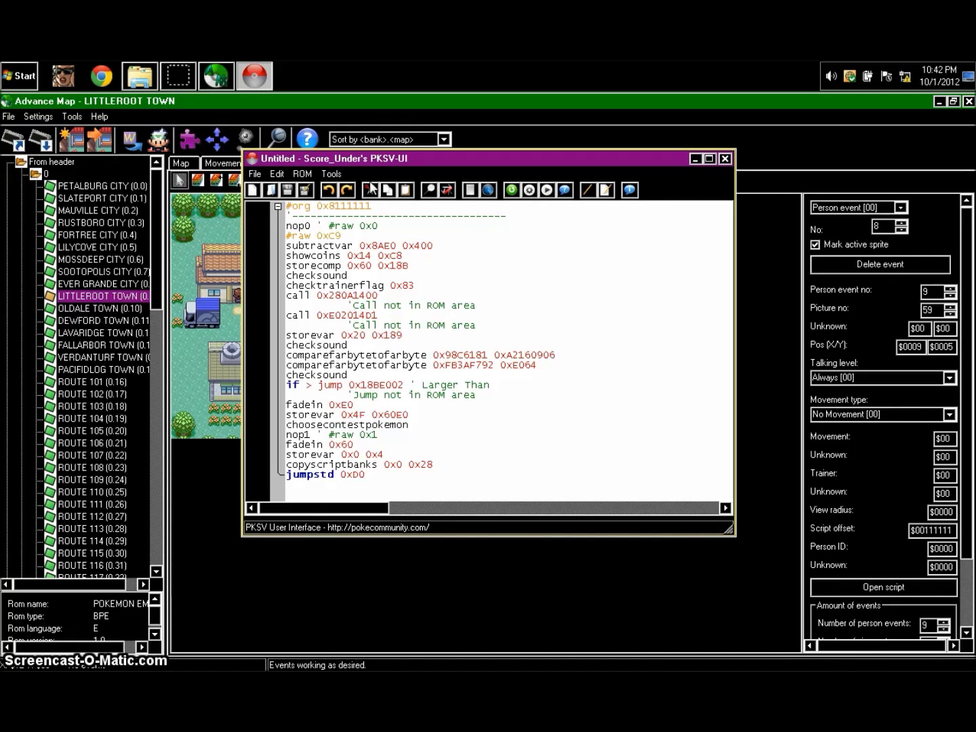
pyautogui.click(302, 173)
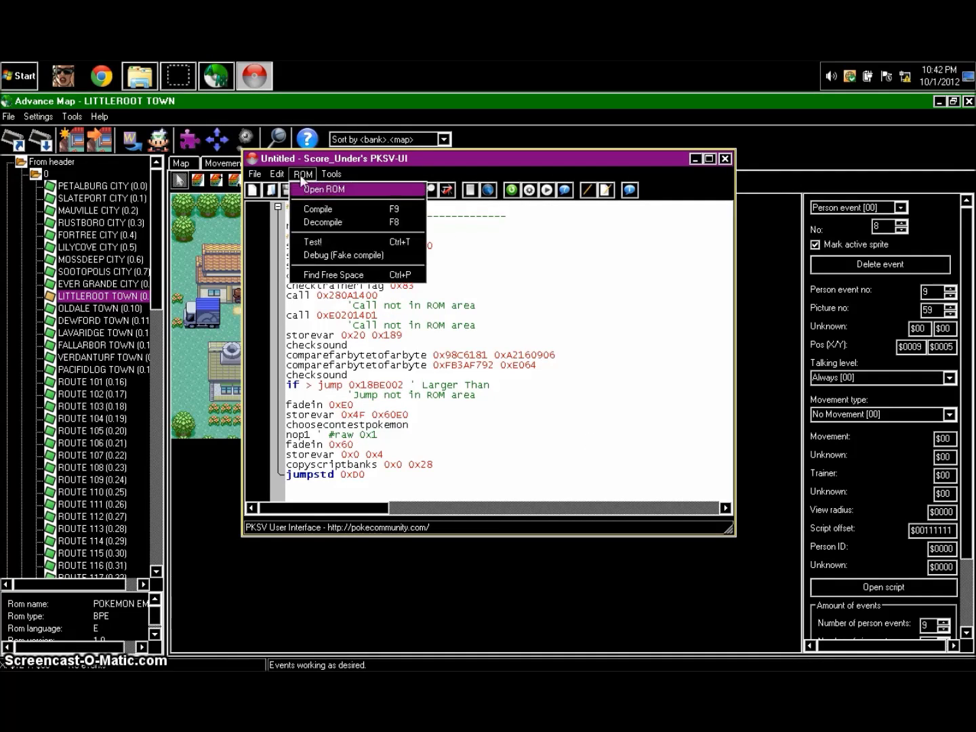
pyautogui.click(327, 194)
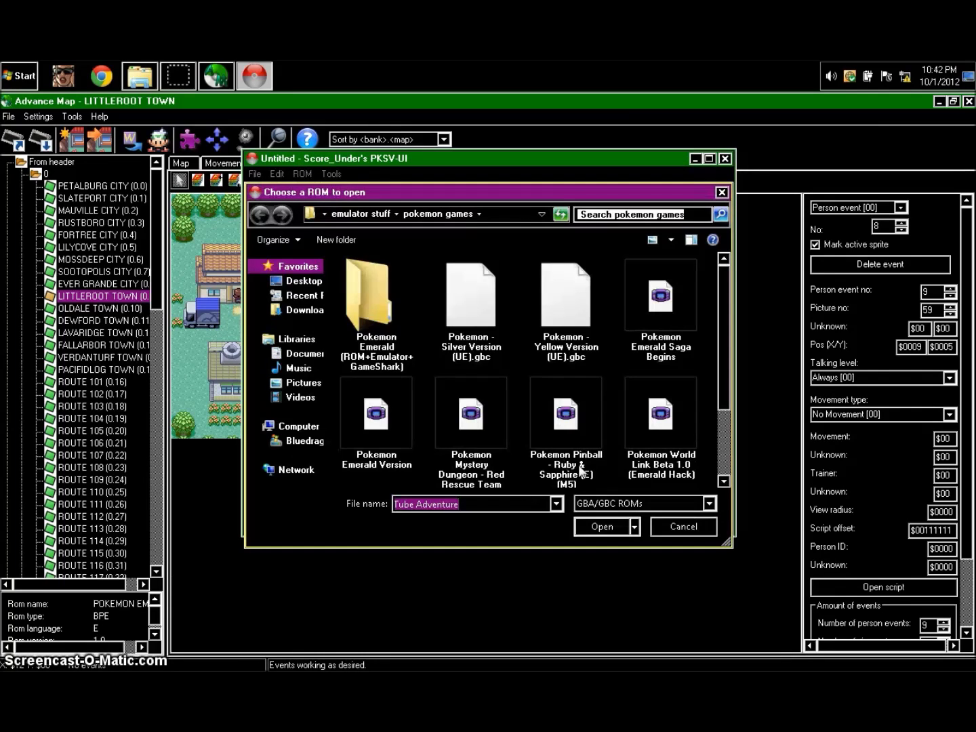
pyautogui.click(643, 435)
pyautogui.click(677, 326)
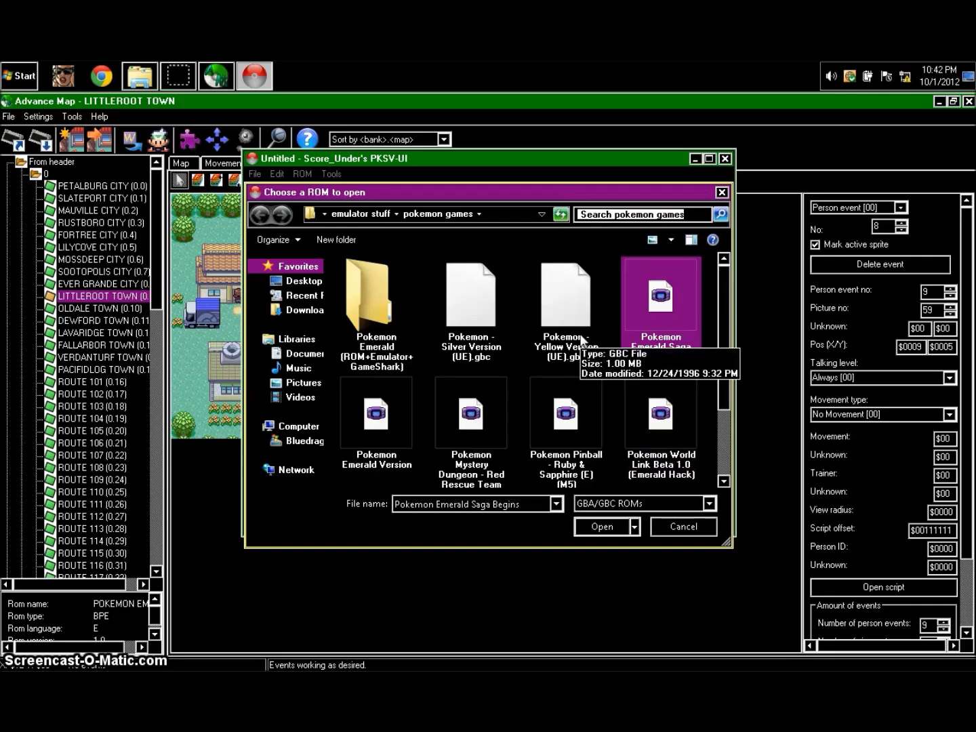
pyautogui.click(564, 317)
pyautogui.scroll(-2, 547, 387)
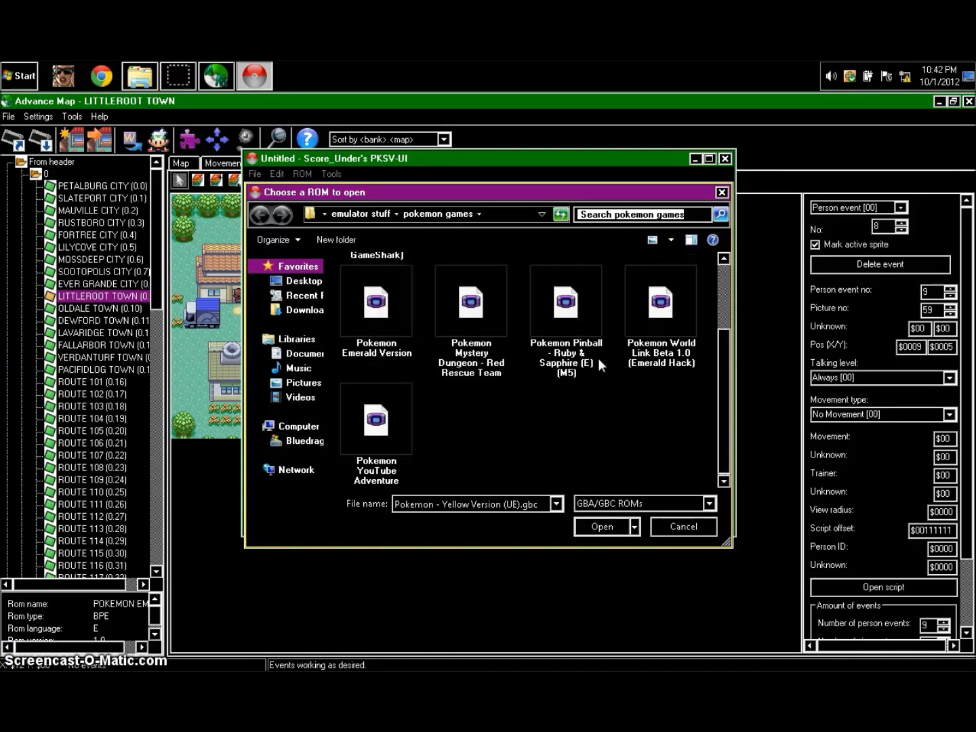
pyautogui.click(374, 459)
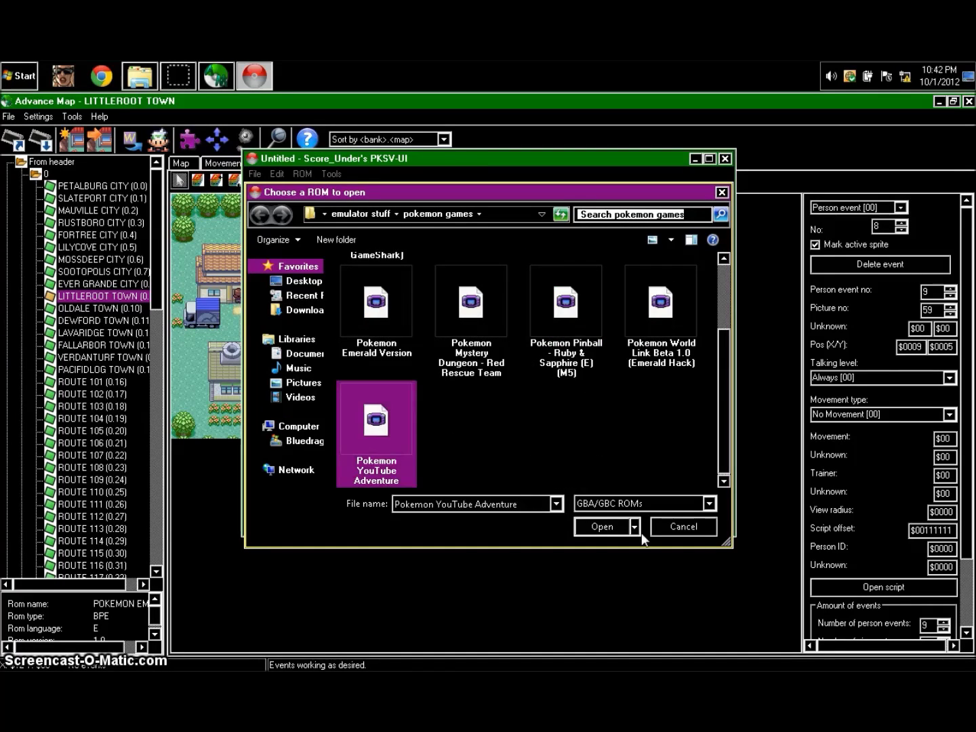
pyautogui.click(595, 529)
# Step: Delete the entire decompiled script from the editor
pyautogui.moveTo(582, 456); pyautogui.dragTo(318, 126)
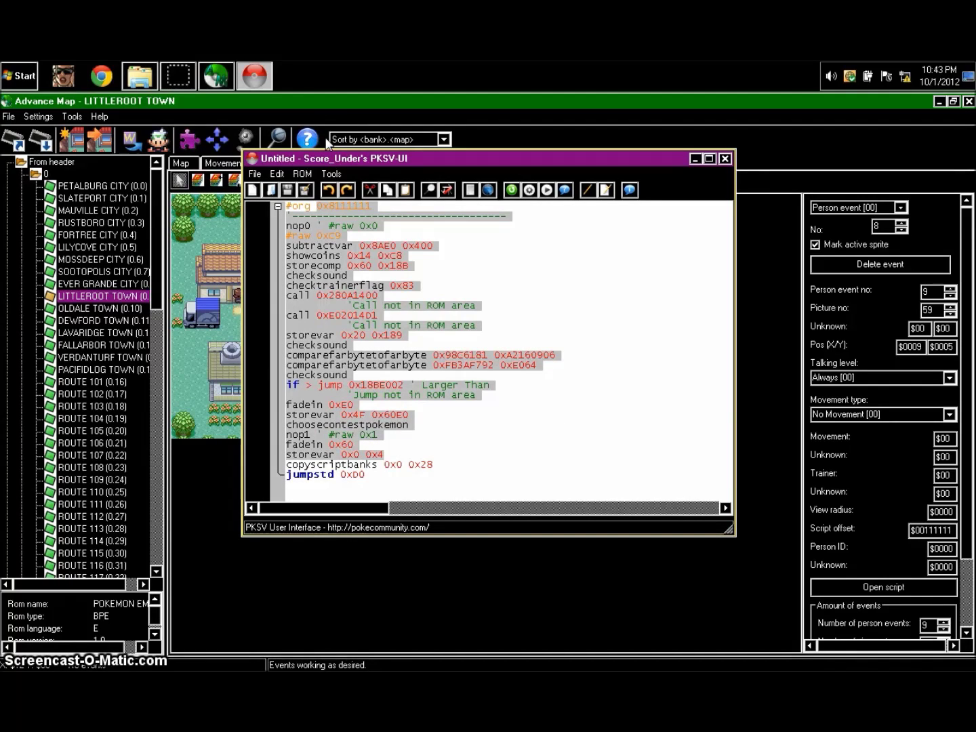
pyautogui.hotkey('ctrl', 'a')
pyautogui.press('Delete')
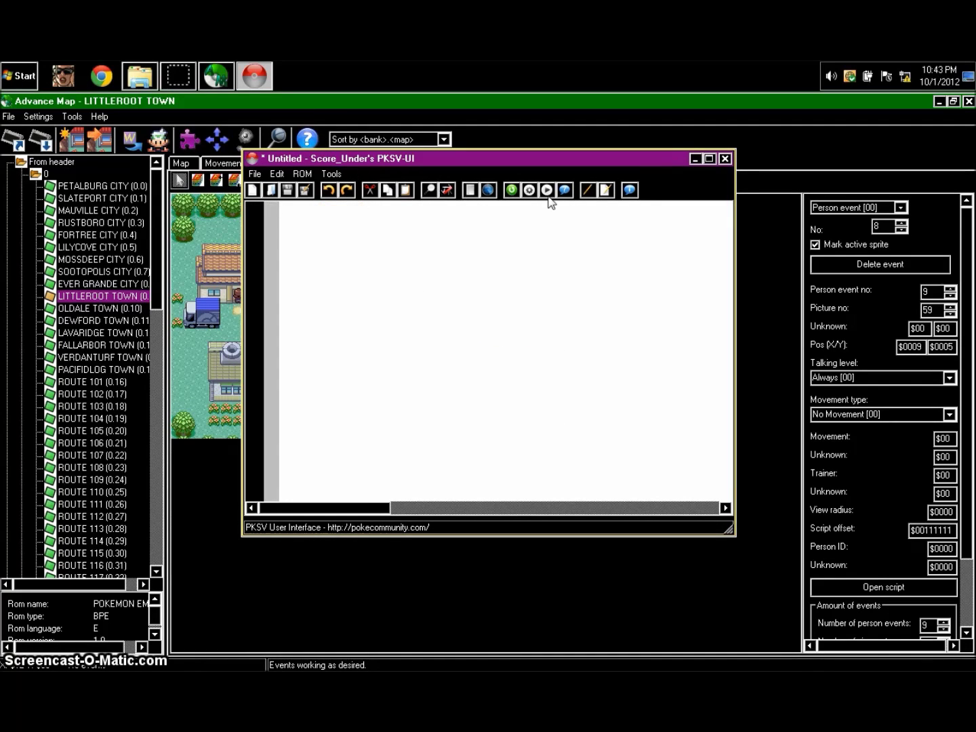
# Step: Generate a Person Talking script without saving the current work, using the text "Bluedragon: Hello %name%" and message type MSG_NORMAL
pyautogui.click(327, 178)
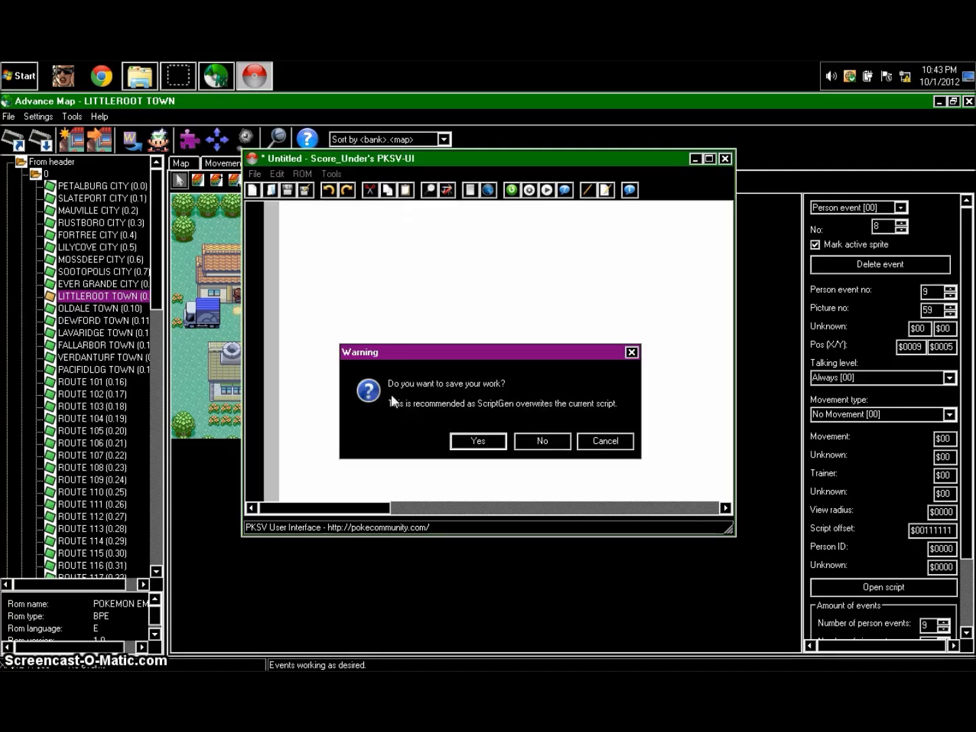
pyautogui.click(542, 441)
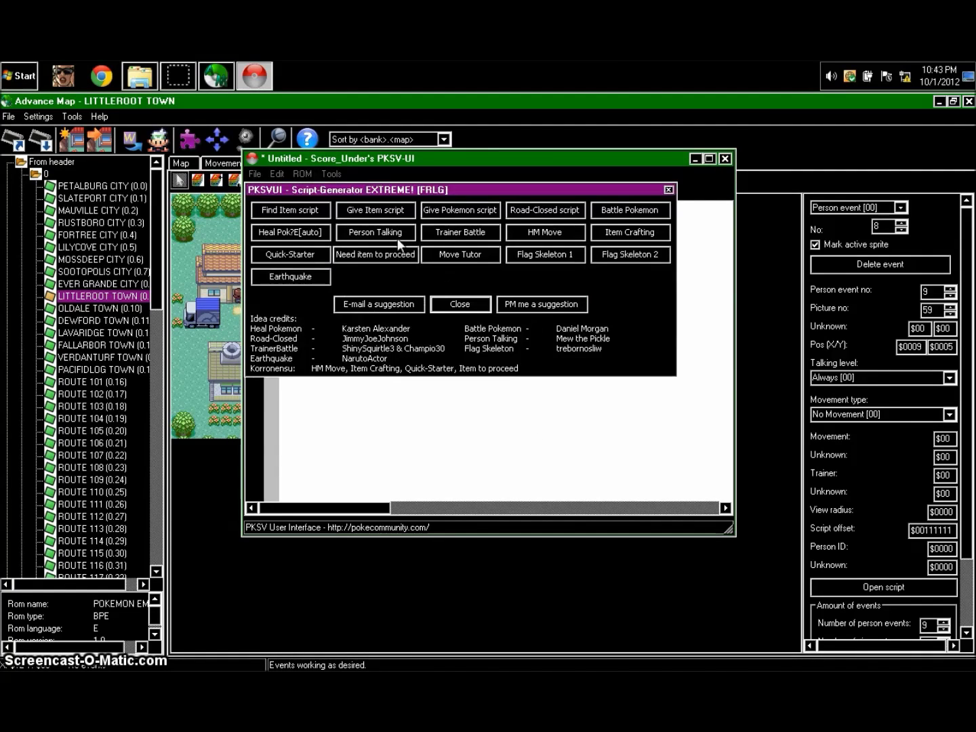
pyautogui.click(367, 235)
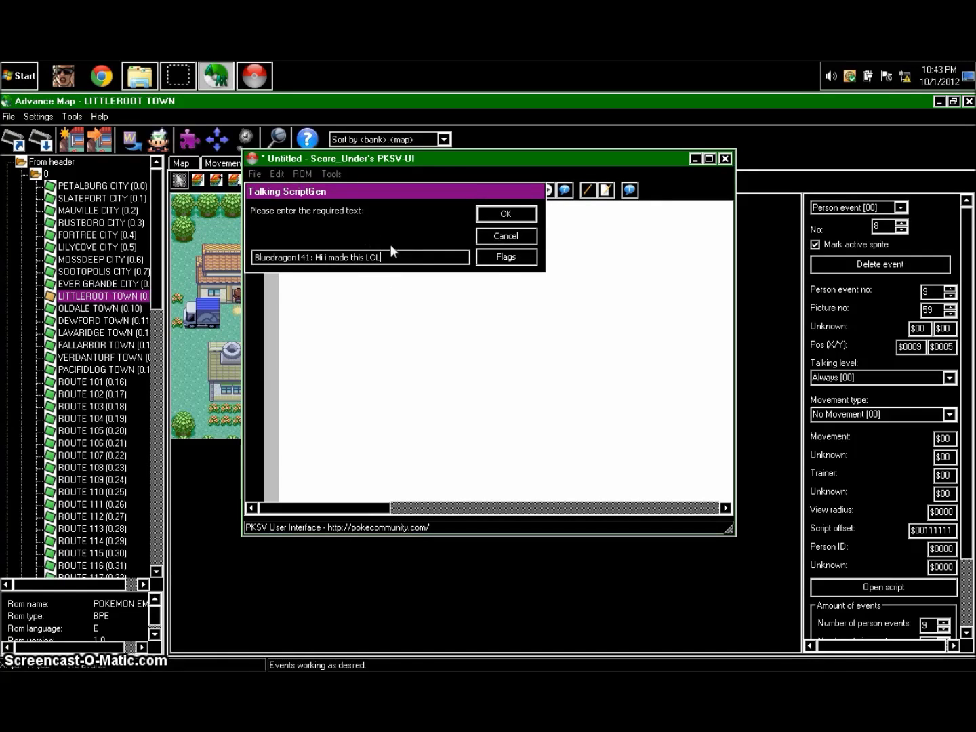
pyautogui.hotkey('ctrl', 'a')
pyautogui.press('BackSpace')
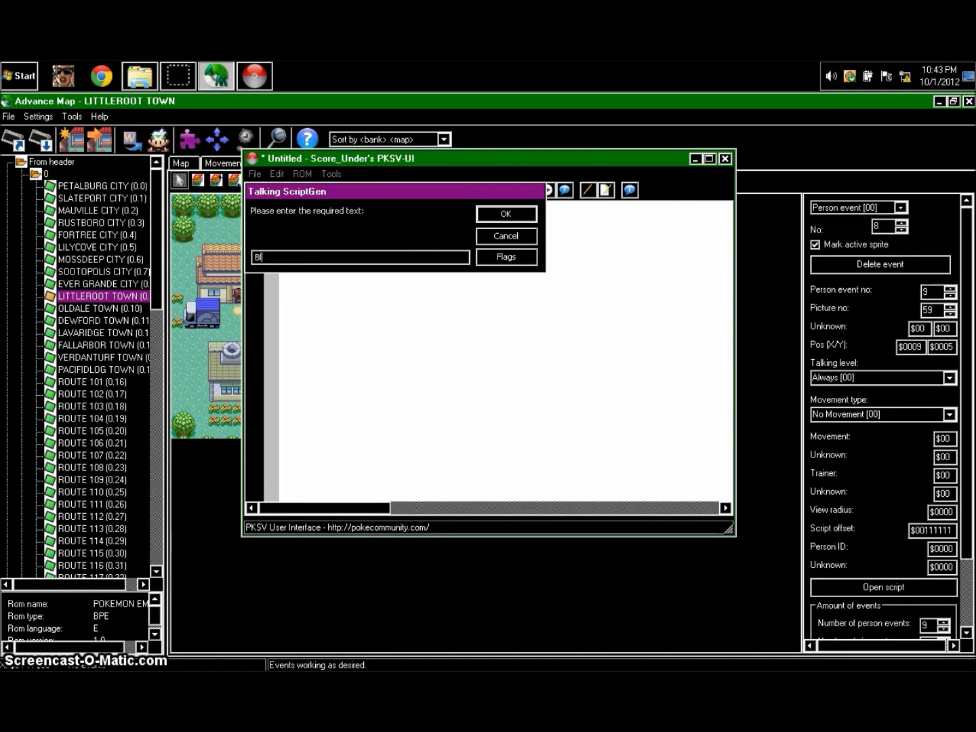
pyautogui.write('edragon:')
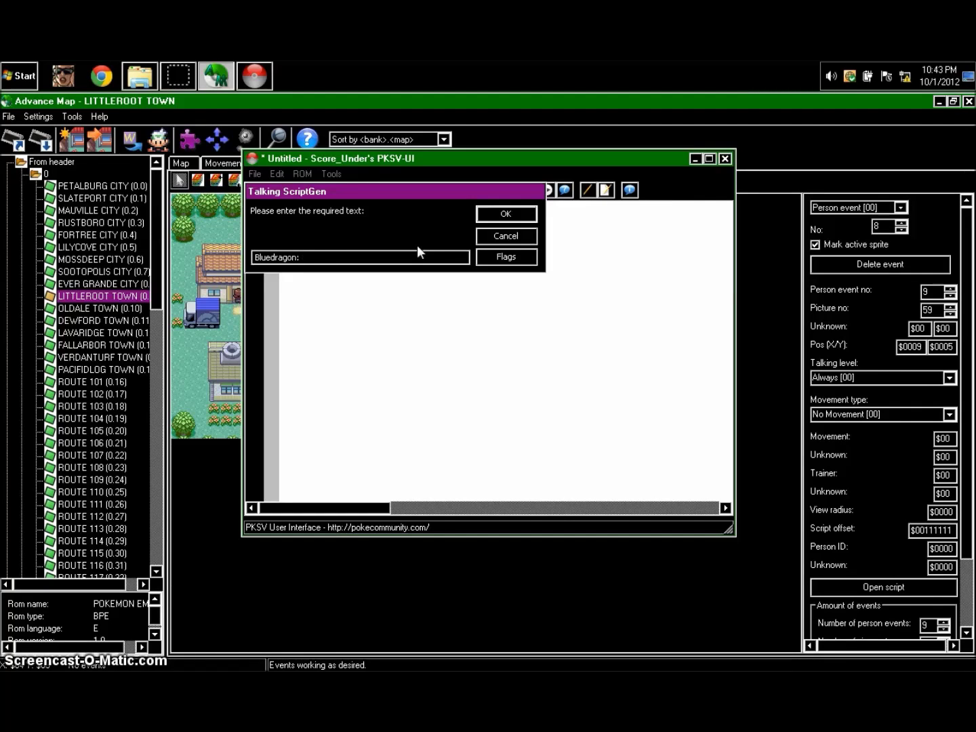
pyautogui.write('Hello ')
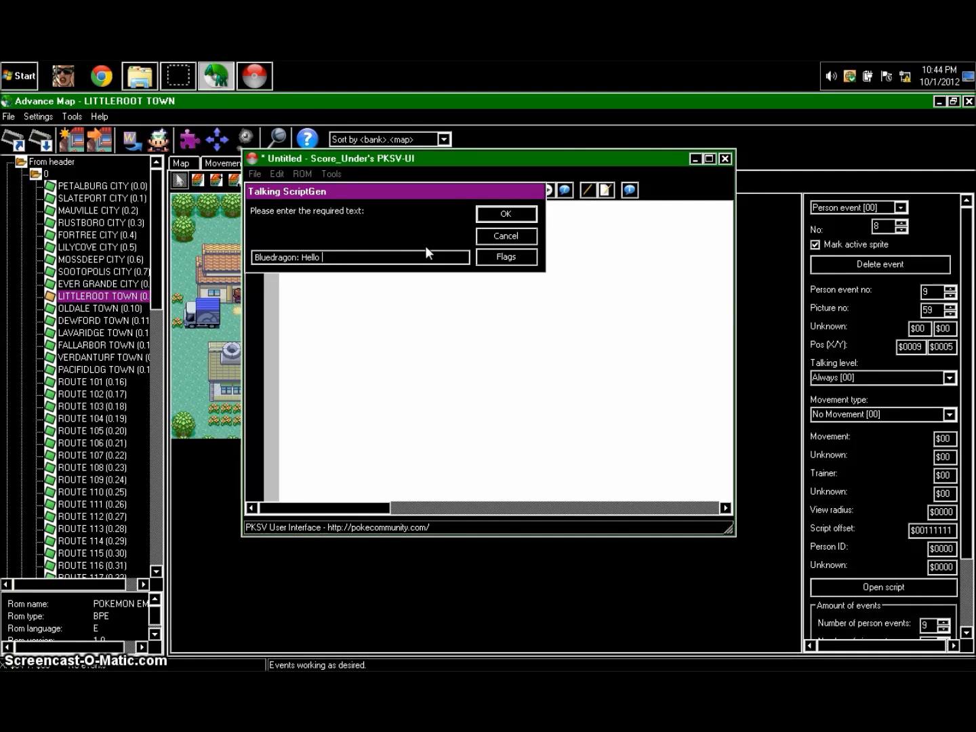
pyautogui.write('%na')
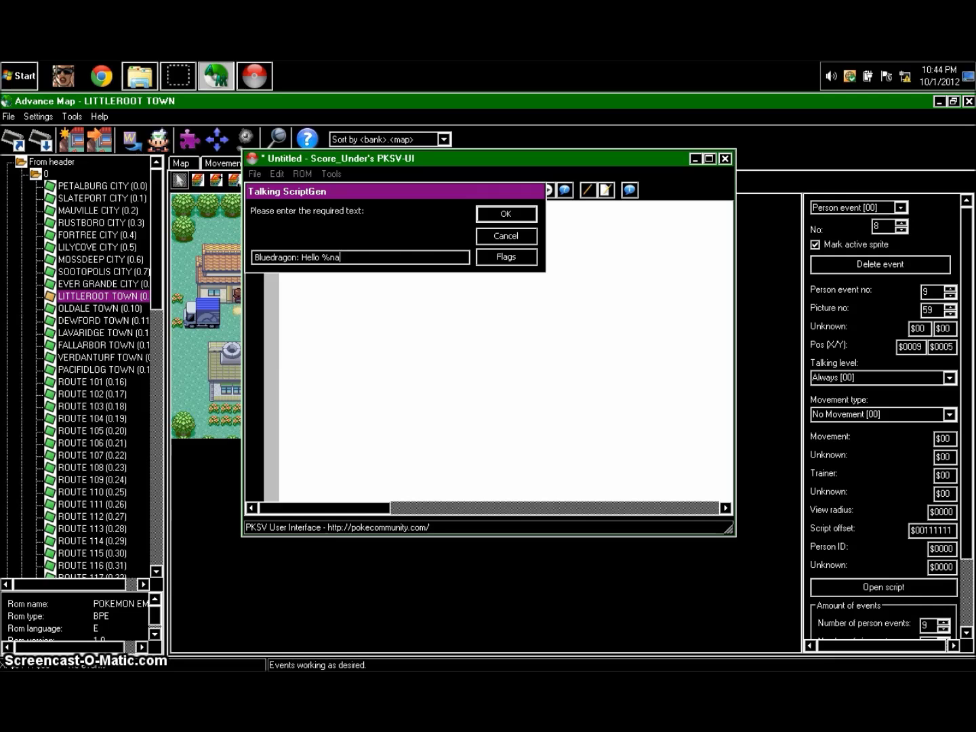
pyautogui.write('me%')
pyautogui.click(495, 216)
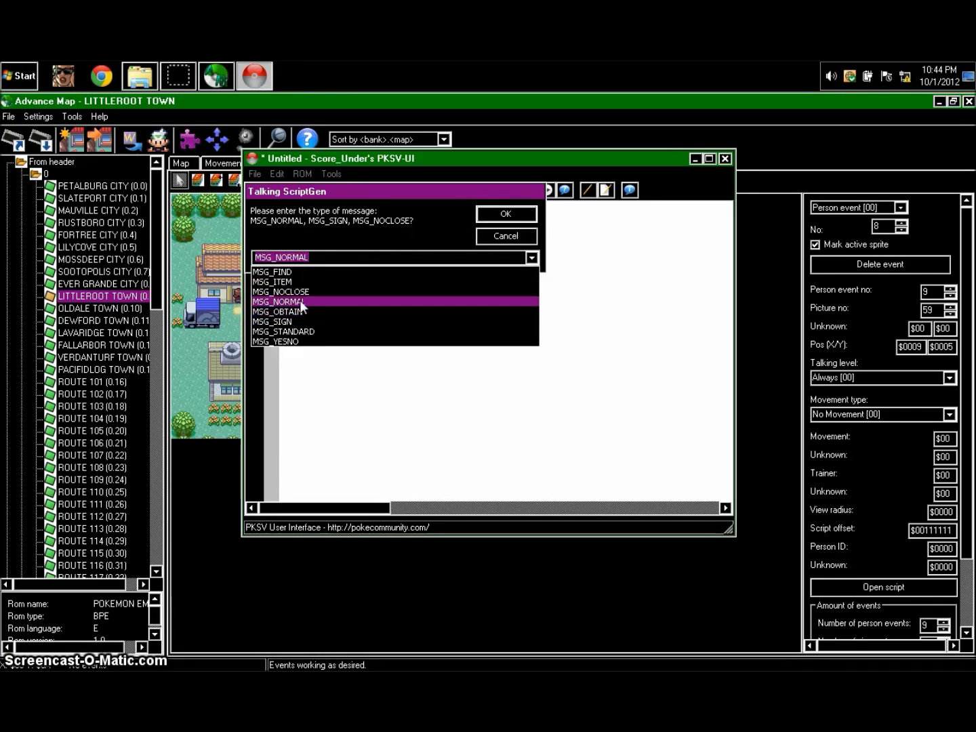
pyautogui.click(303, 302)
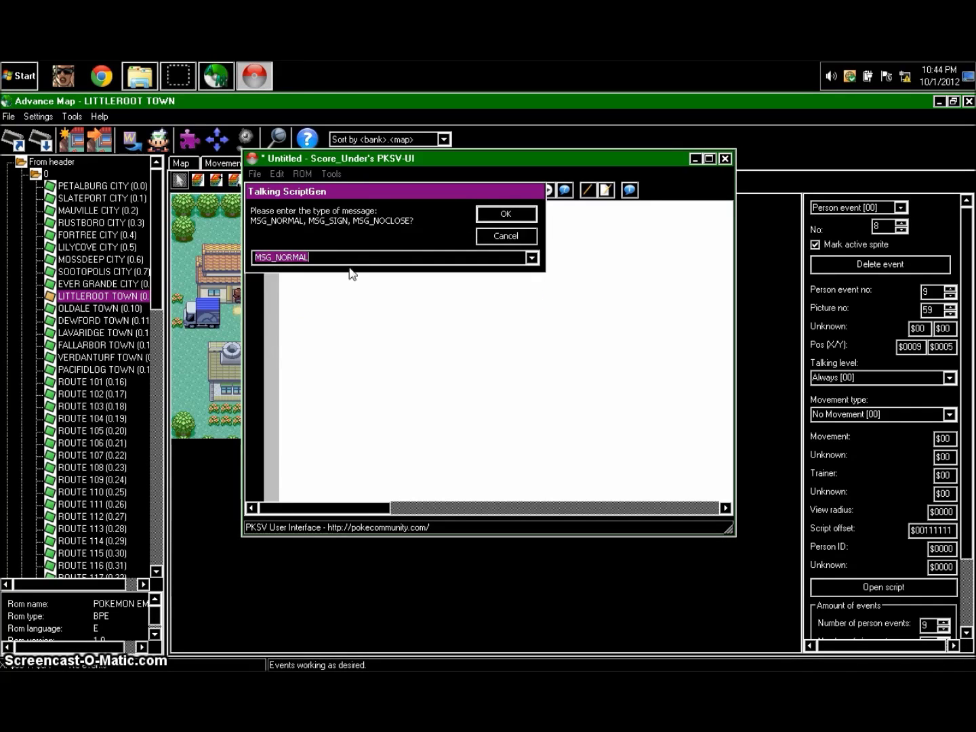
pyautogui.click(507, 215)
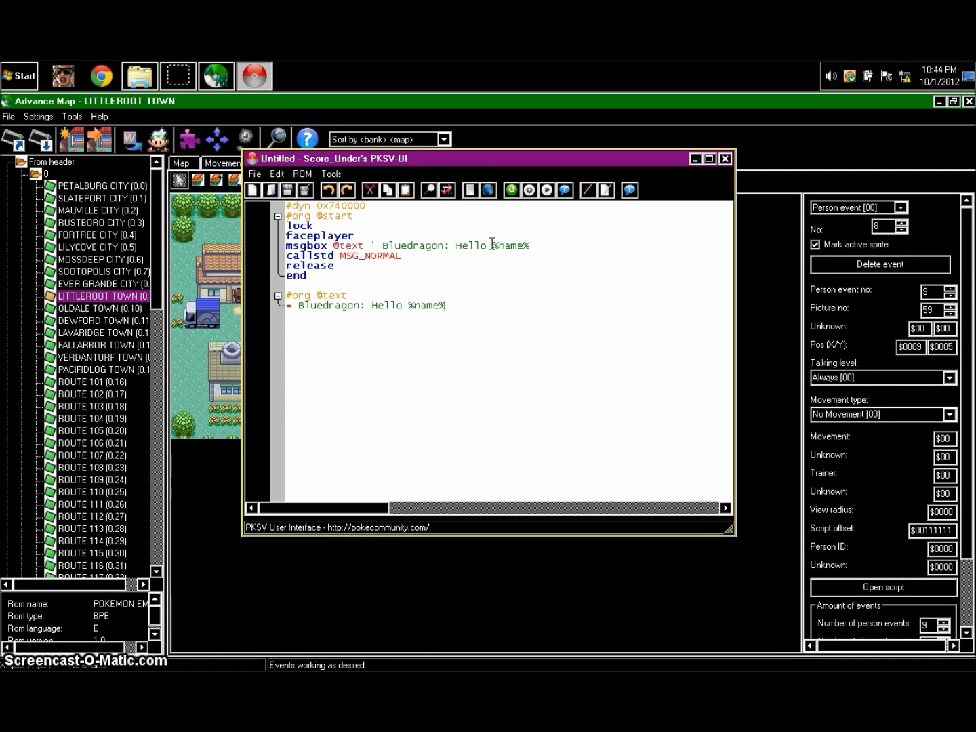
pyautogui.click(531, 197)
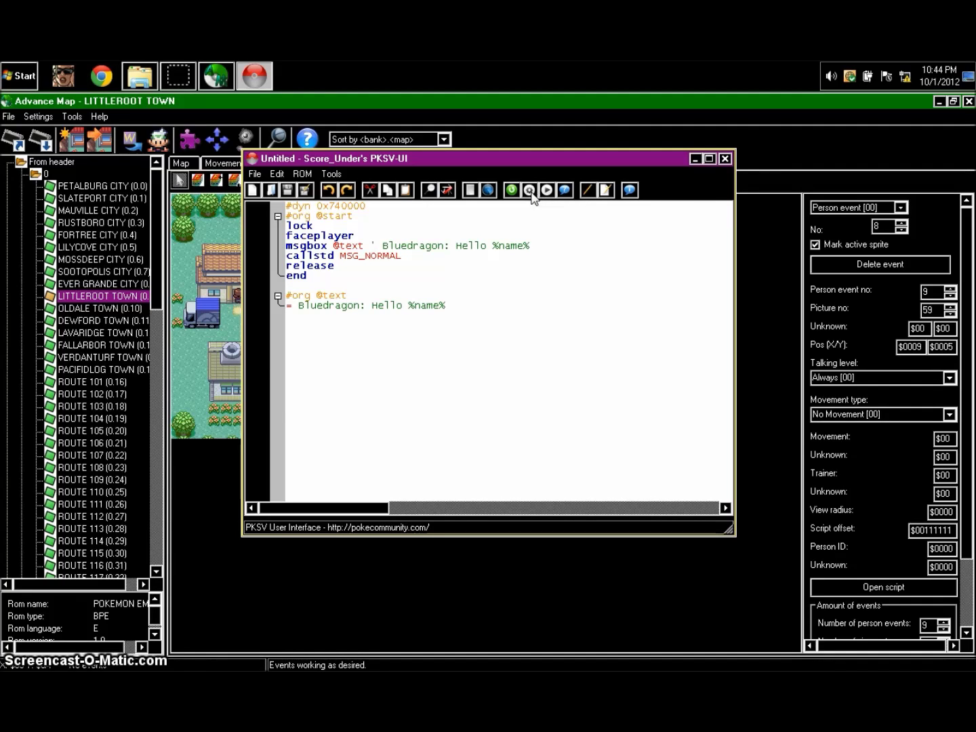
pyautogui.scroll(-3, 356, 370)
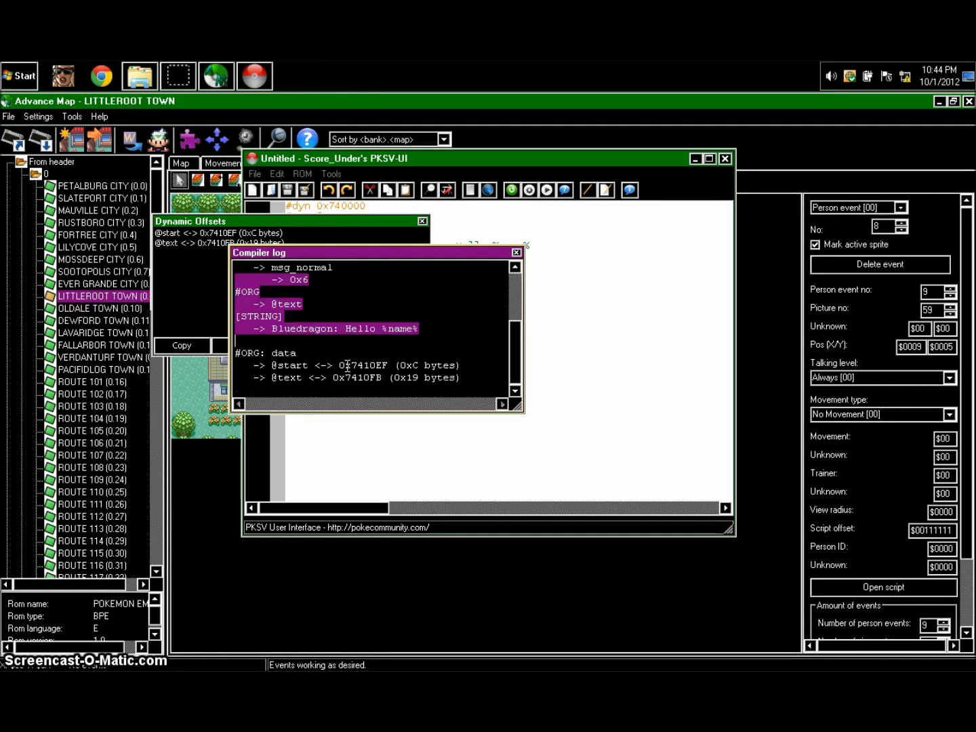
pyautogui.moveTo(389, 365); pyautogui.dragTo(357, 364)
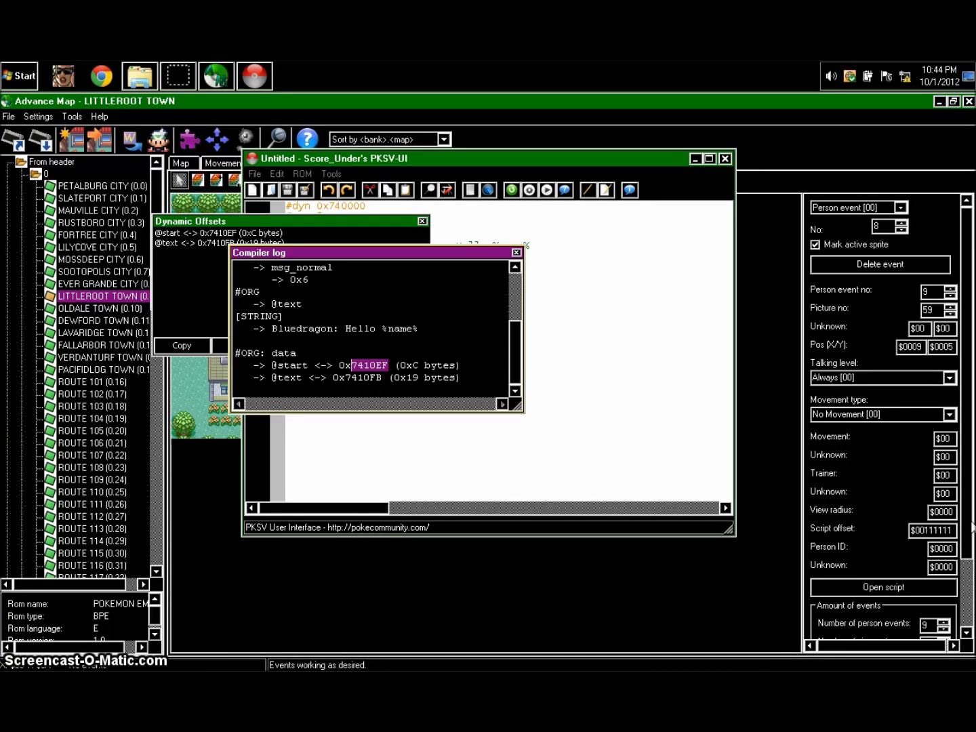
# Step: Set the new person event's script offset to $007410EF in AdvanceMap and save the changes to the ROM
pyautogui.moveTo(954, 529); pyautogui.dragTo(931, 530)
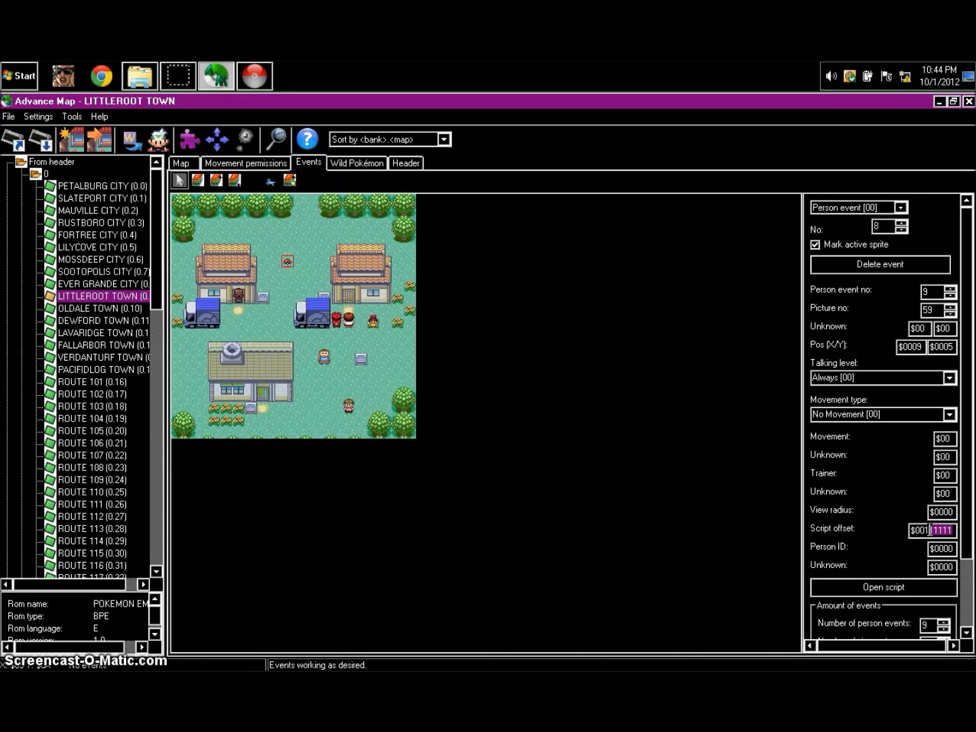
pyautogui.press('BackSpace')
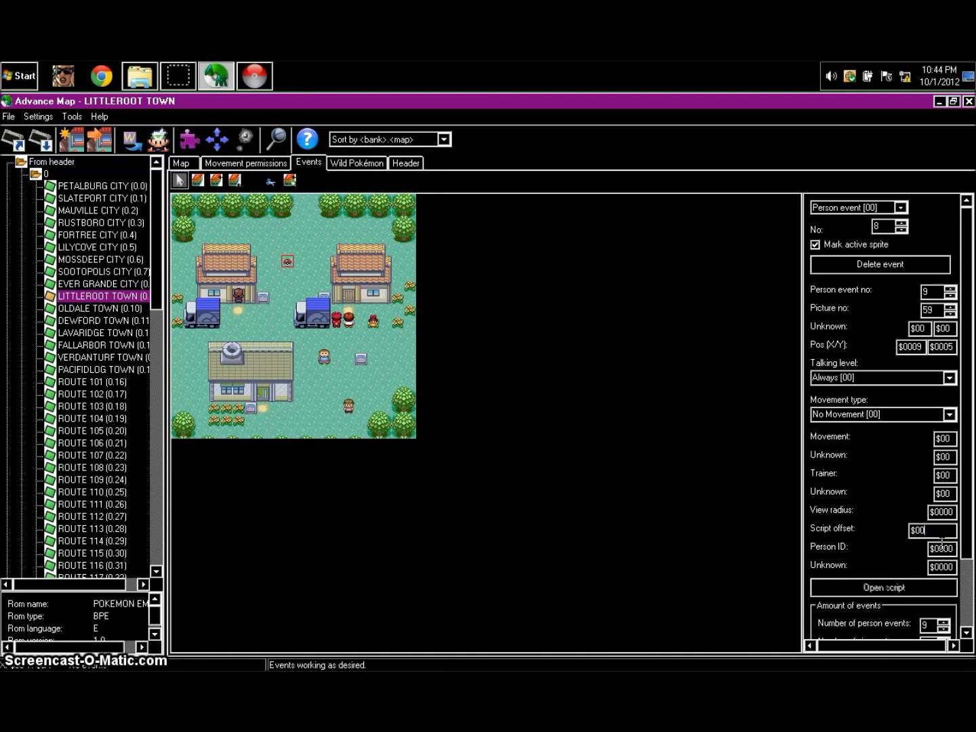
pyautogui.write('7410EF')
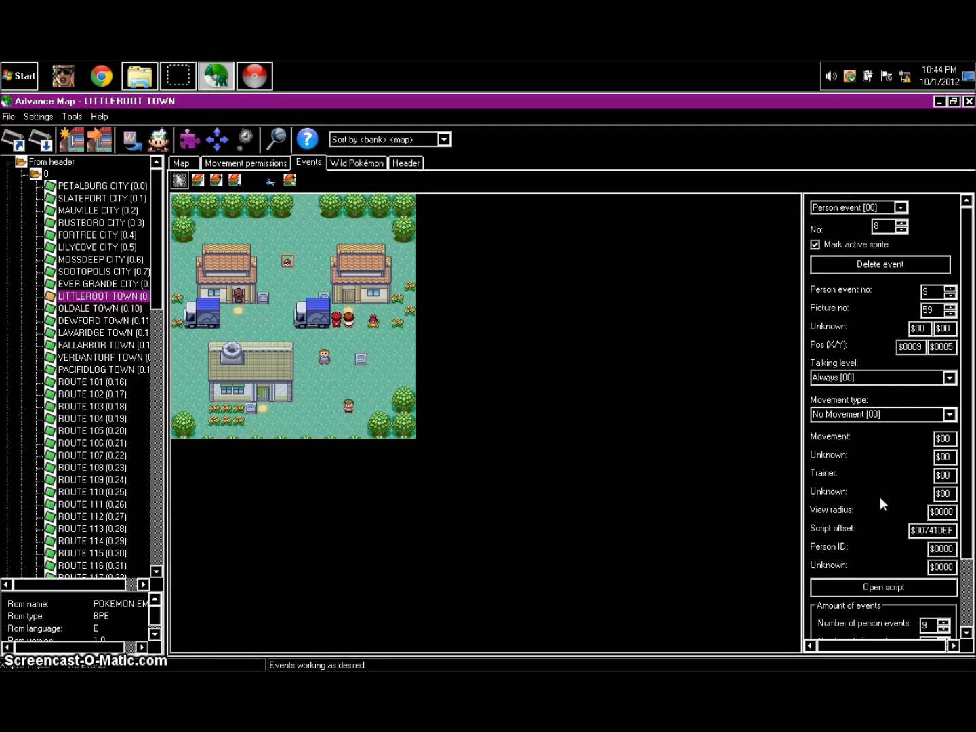
pyautogui.click(36, 148)
# Step: Close PKSV-UI and AdvanceMap, and launch the edited ROM in VisualBoyAdvance
pyautogui.click(265, 73)
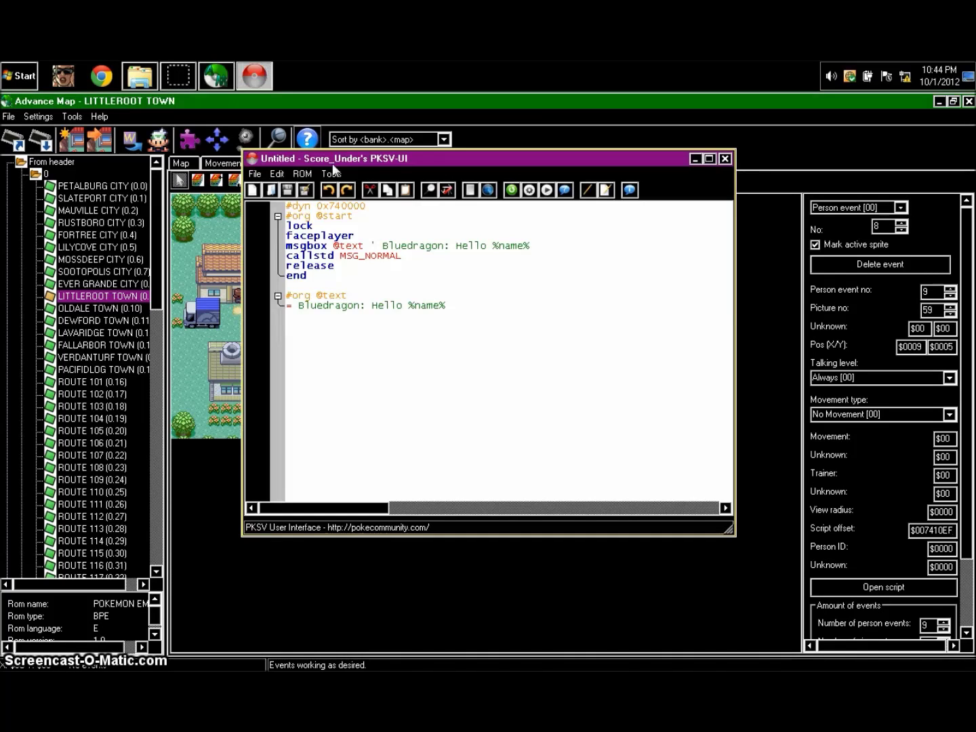
pyautogui.click(730, 164)
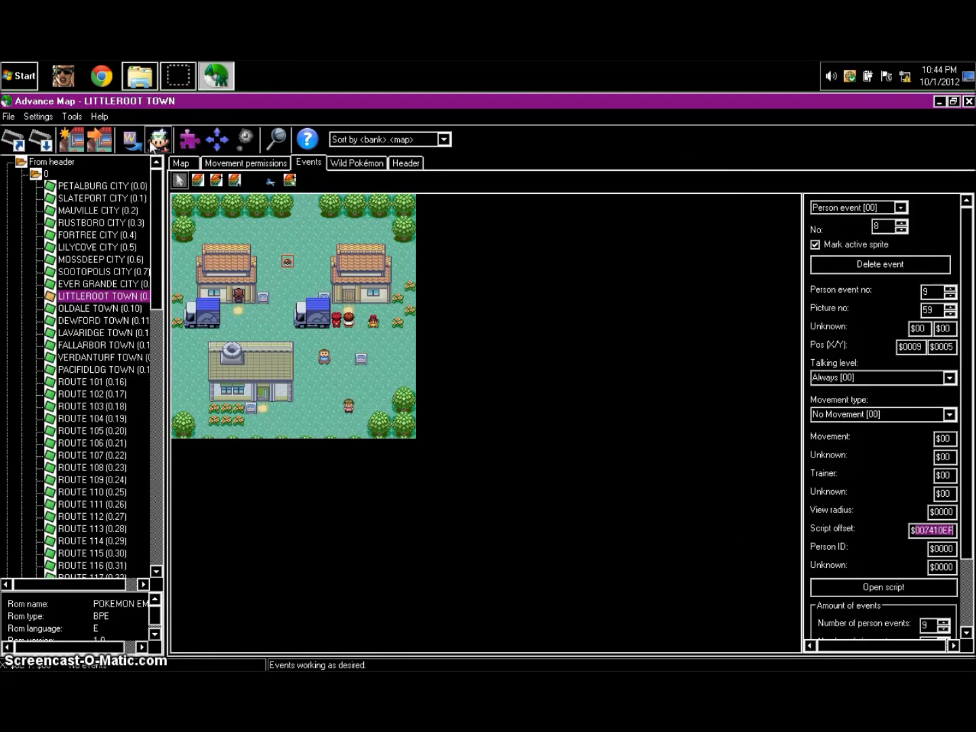
pyautogui.click(969, 100)
pyautogui.click(223, 243)
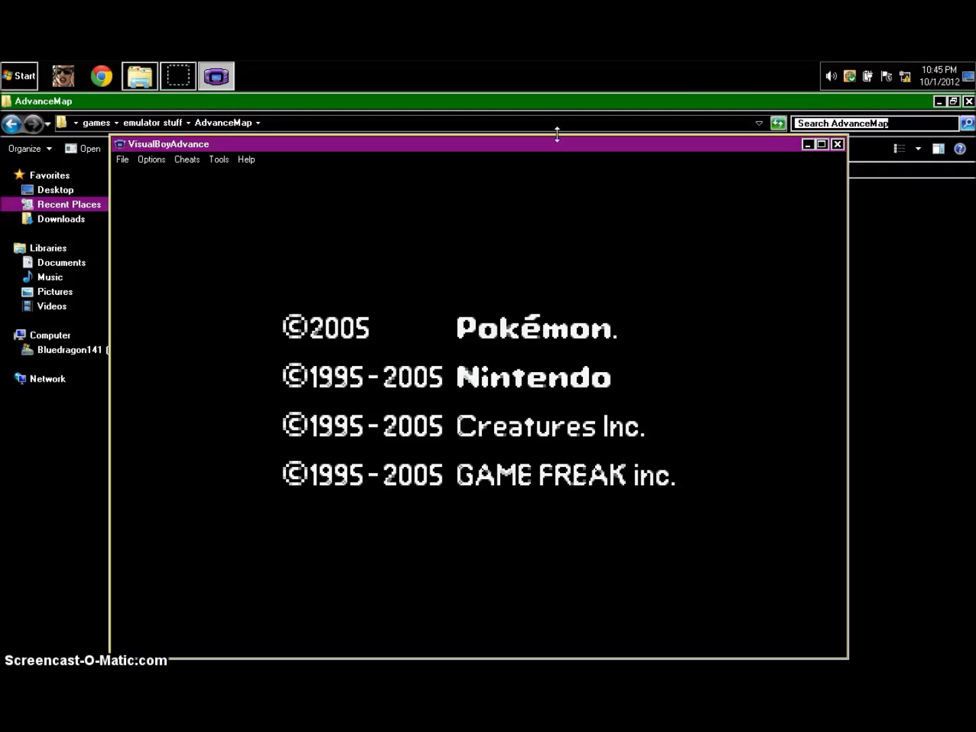
# Step: Turn VisualBoyAdvance's sound all the way down in the Windows volume mixer
pyautogui.click(831, 79)
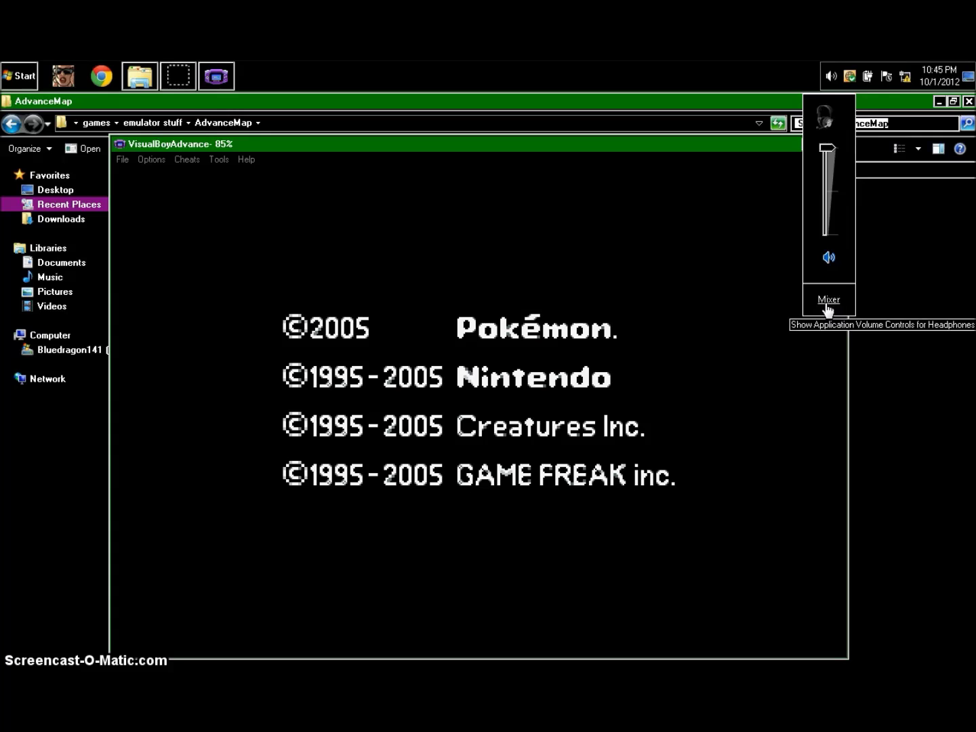
pyautogui.click(827, 301)
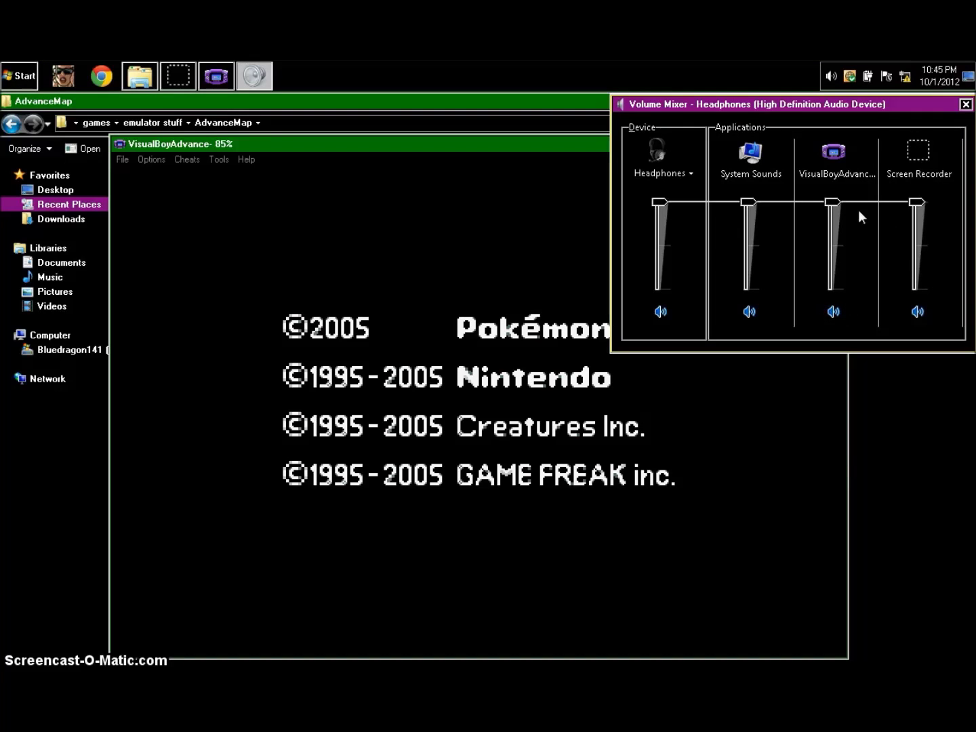
pyautogui.moveTo(832, 202); pyautogui.dragTo(828, 310)
pyautogui.click(966, 105)
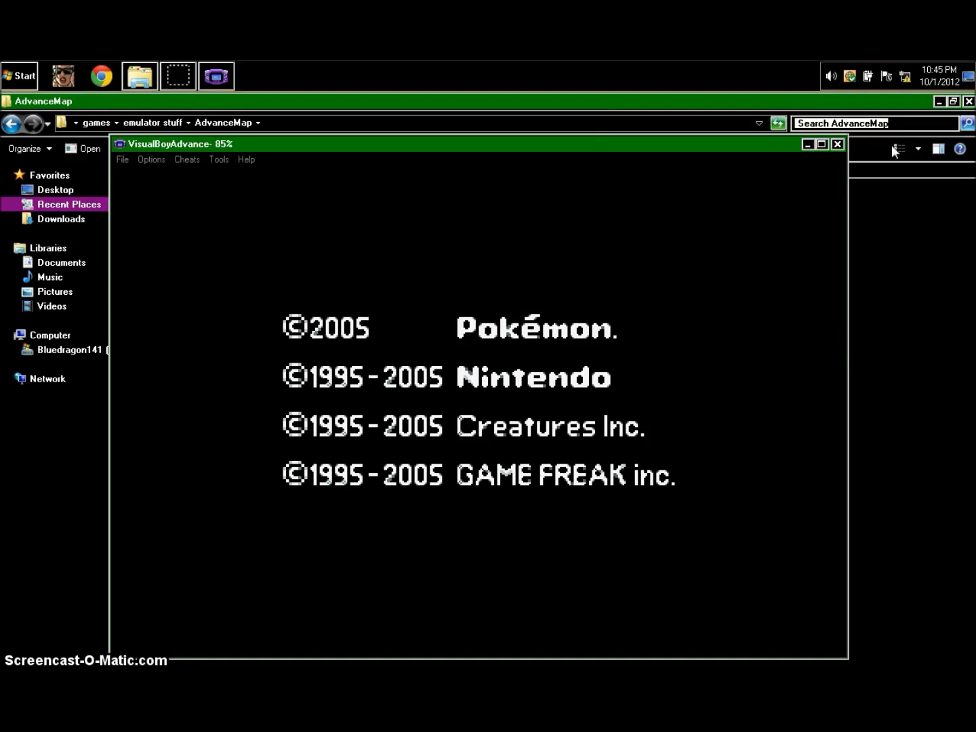
# Step: Start a new game of the edited Pokemon Emerald and walk out of the moving truck into Littleroot Town
pyautogui.click(291, 478)
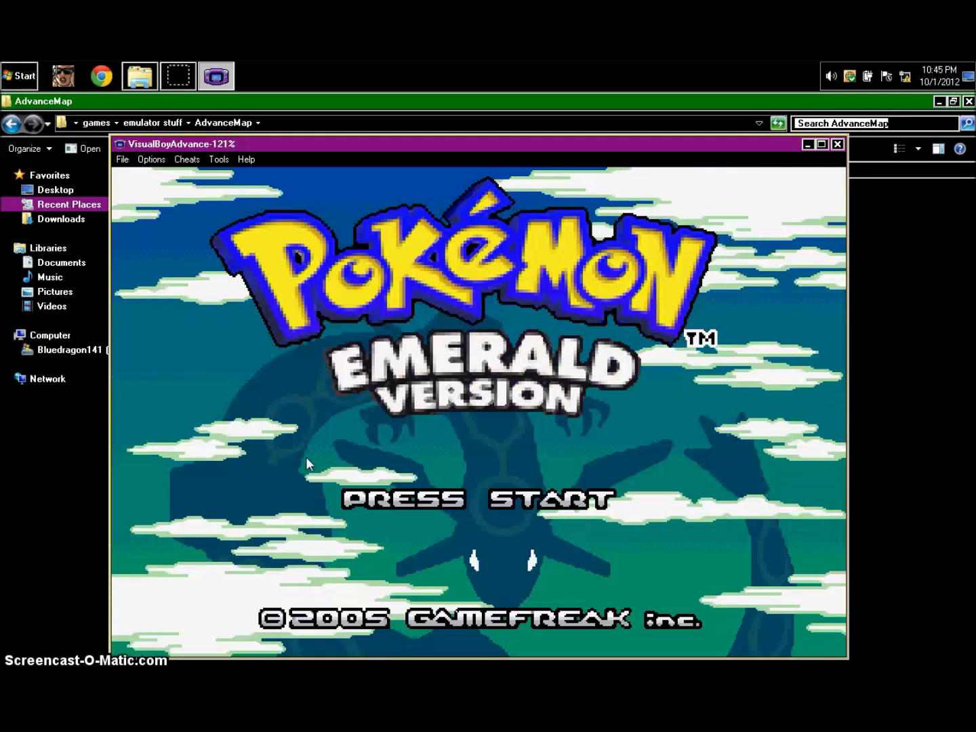
pyautogui.press('Return')
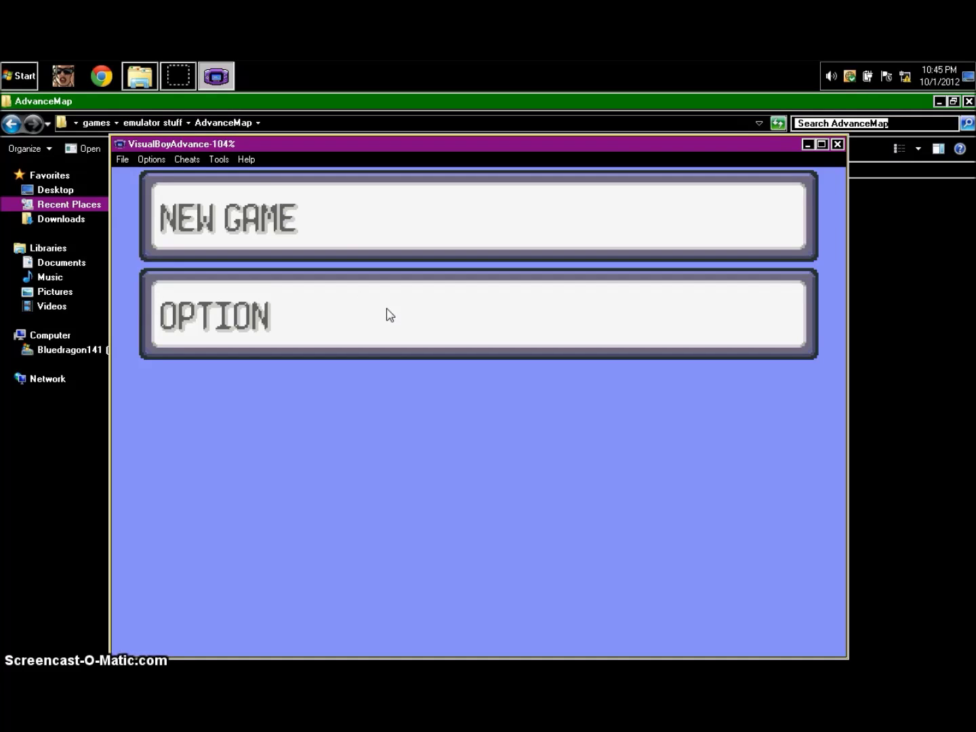
pyautogui.press('z')
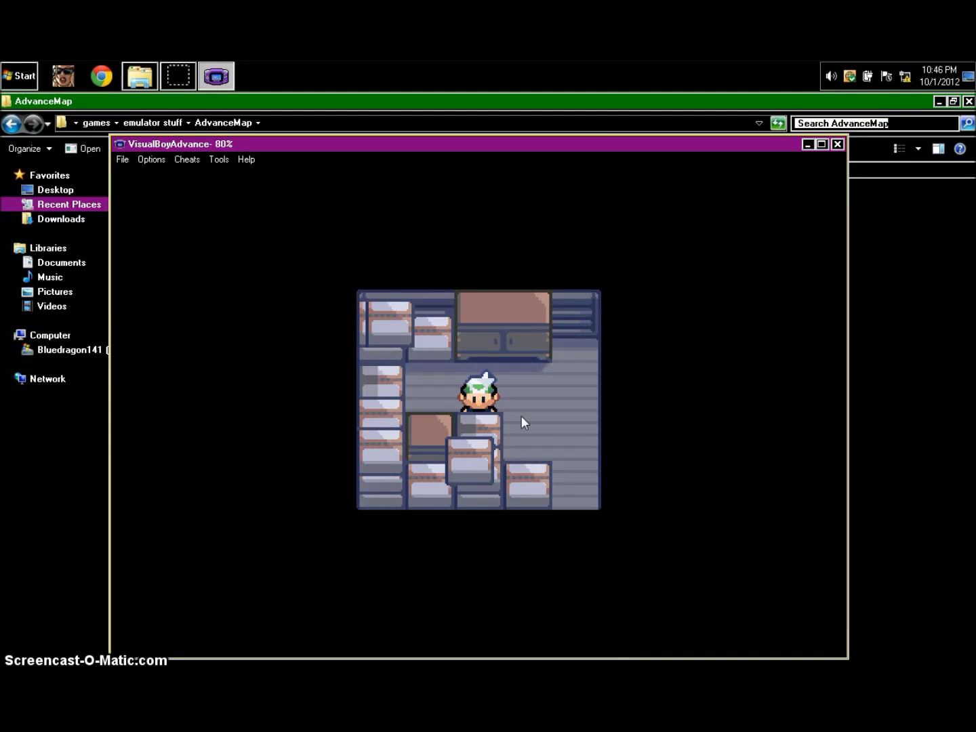
pyautogui.press('Right')
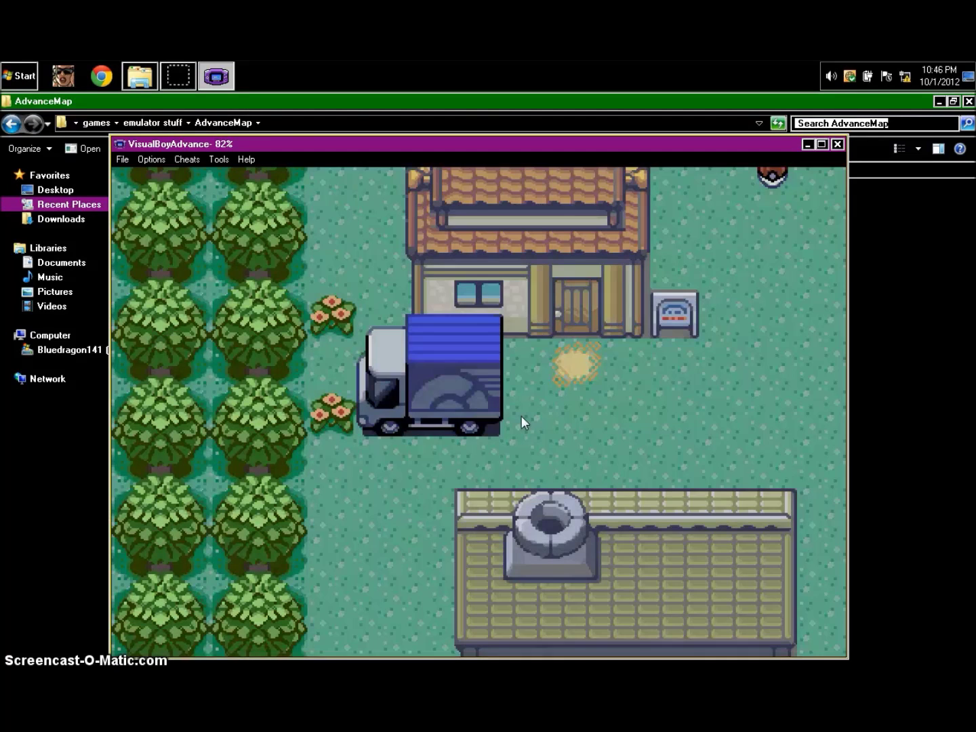
pyautogui.press('Right')
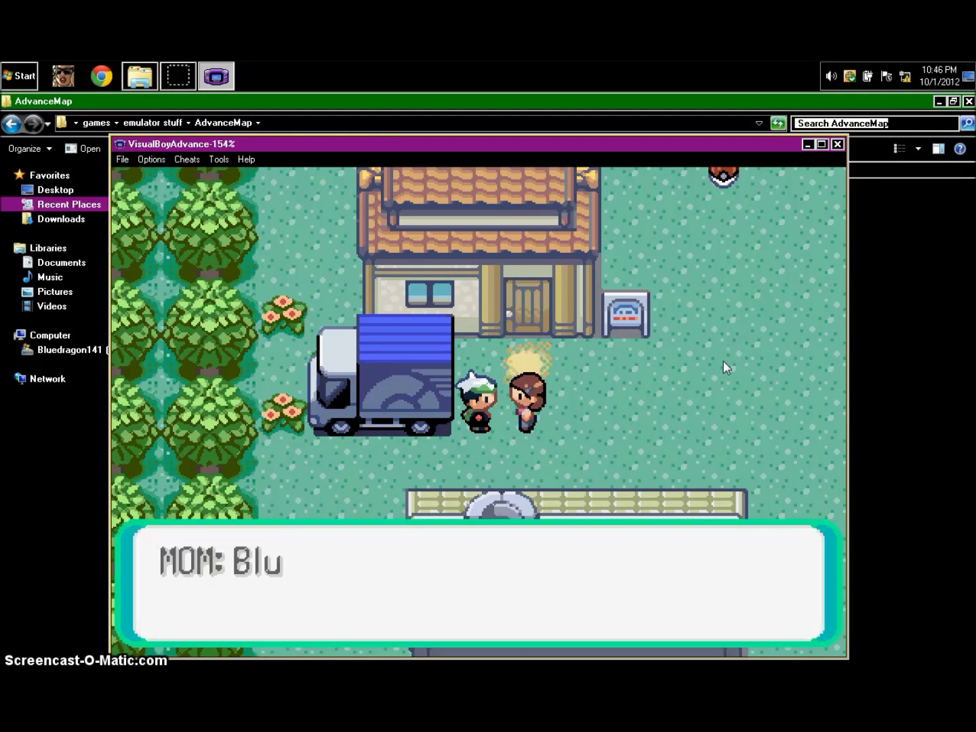
# Step: Advance through Mom's dialogue beside the truck and follow her into the house
pyautogui.press('z')
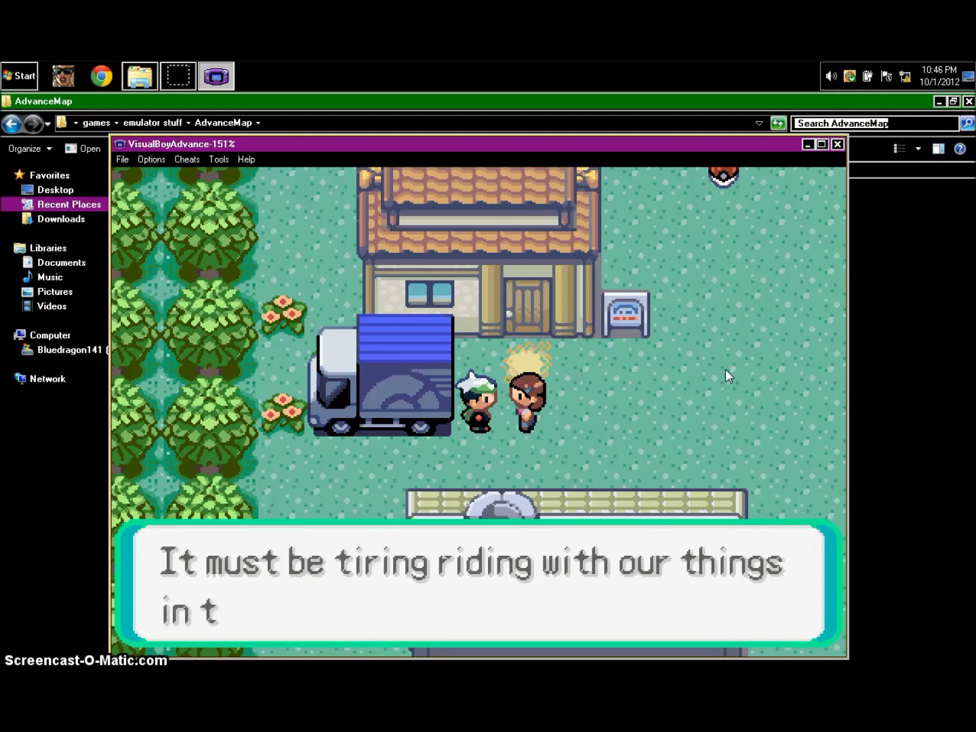
pyautogui.press('z')
pyautogui.press('z')
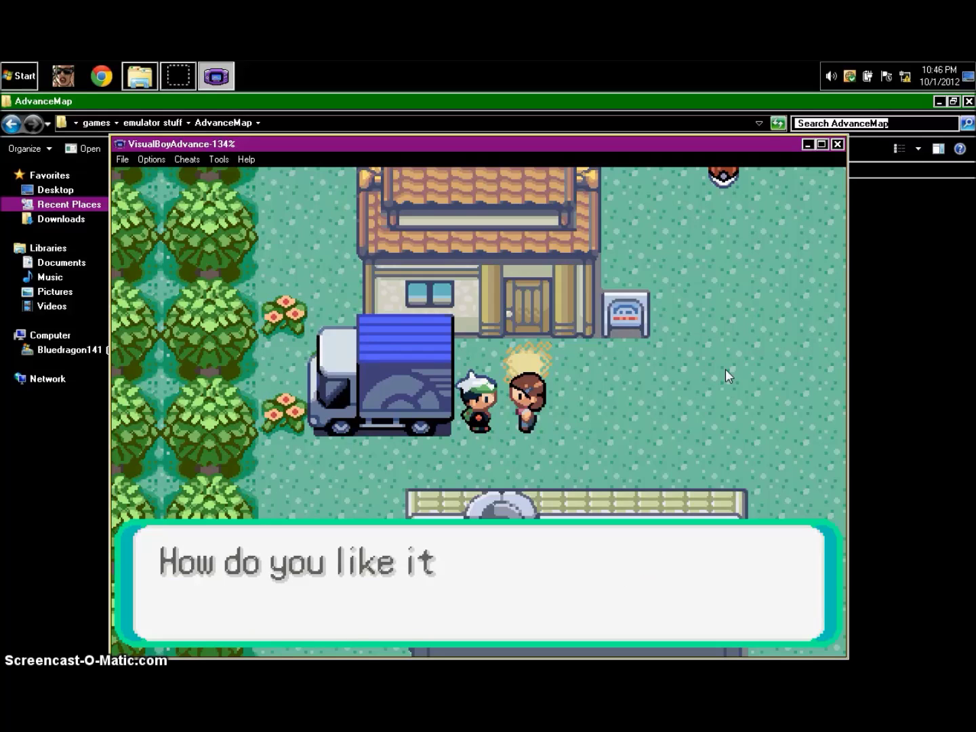
pyautogui.press('z')
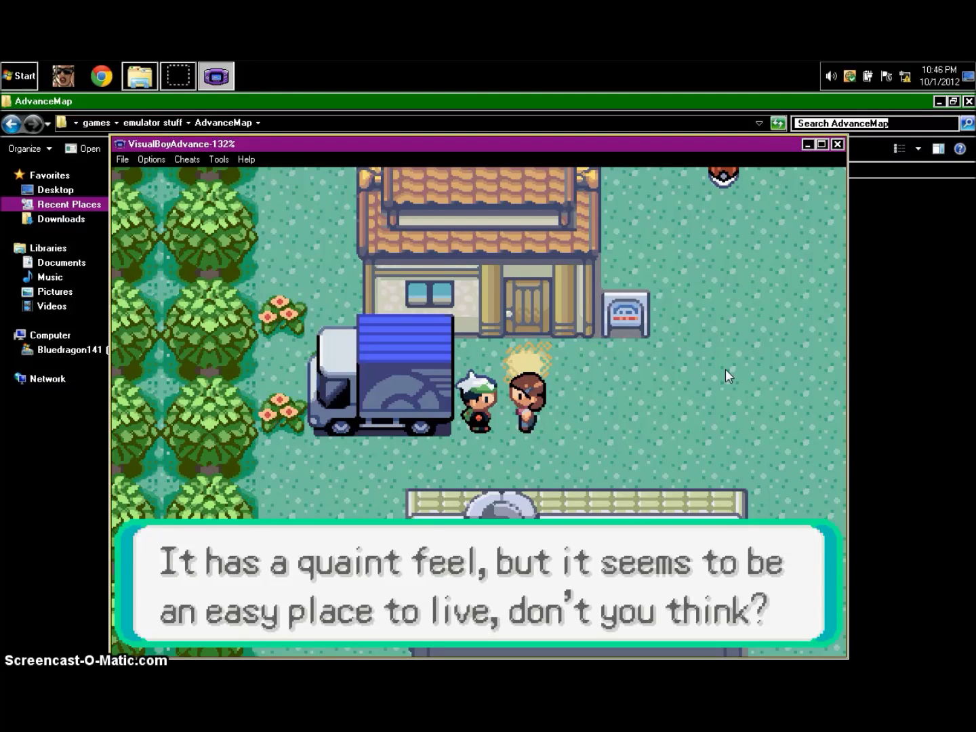
pyautogui.press('z')
pyautogui.press('z')
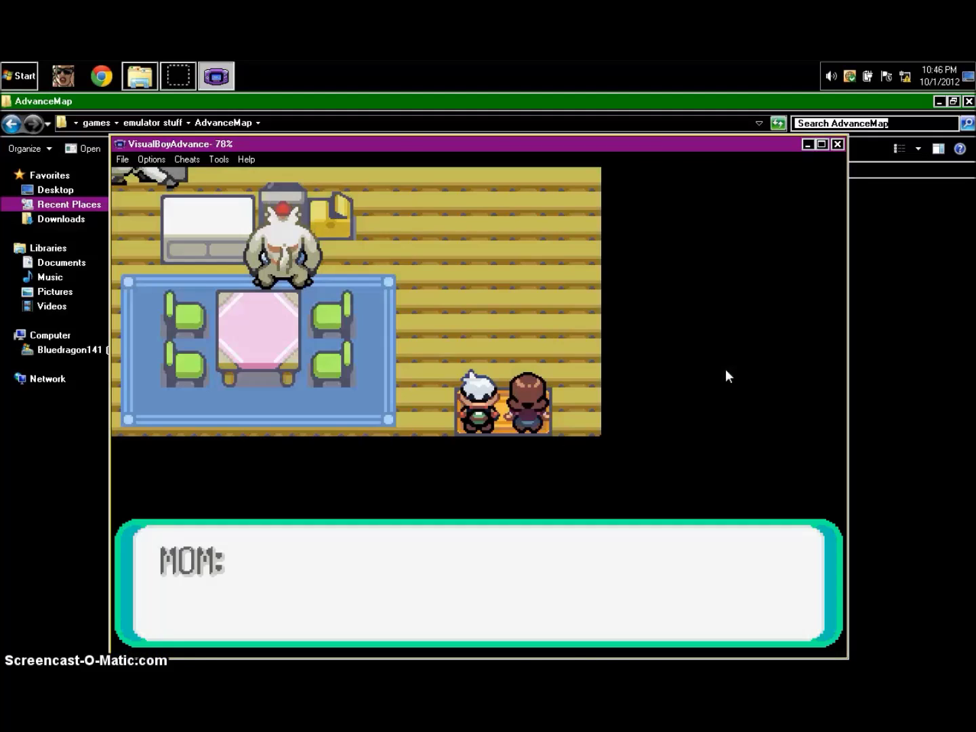
# Step: Advance through Mom's dialogue about the movers and the bedroom inside the house entrance
pyautogui.press('z')
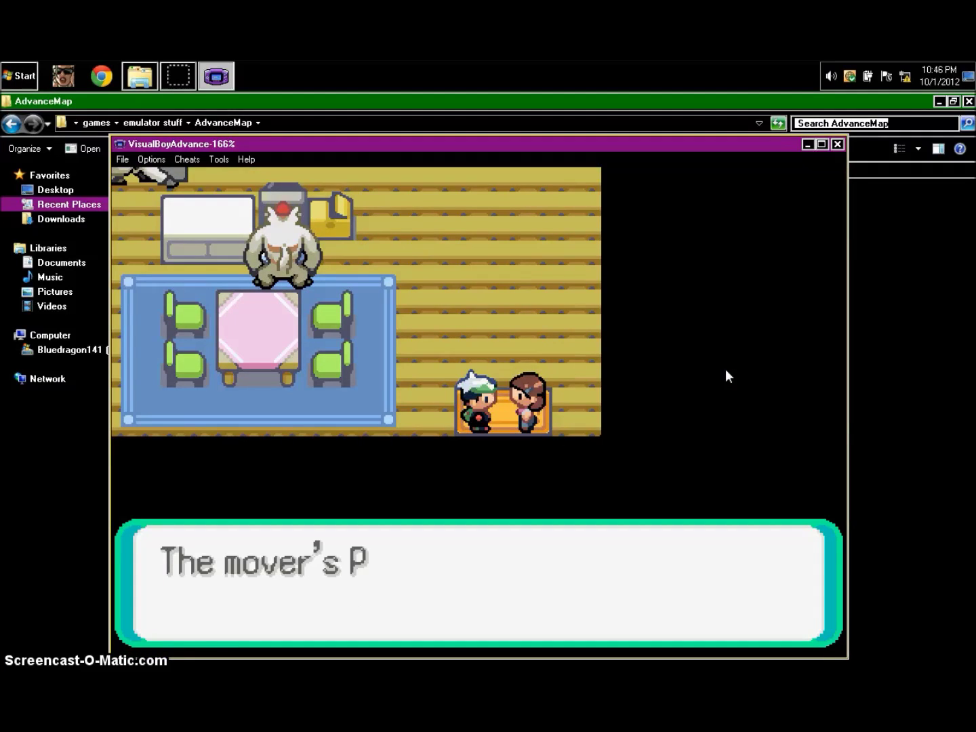
pyautogui.press('z')
pyautogui.press('z')
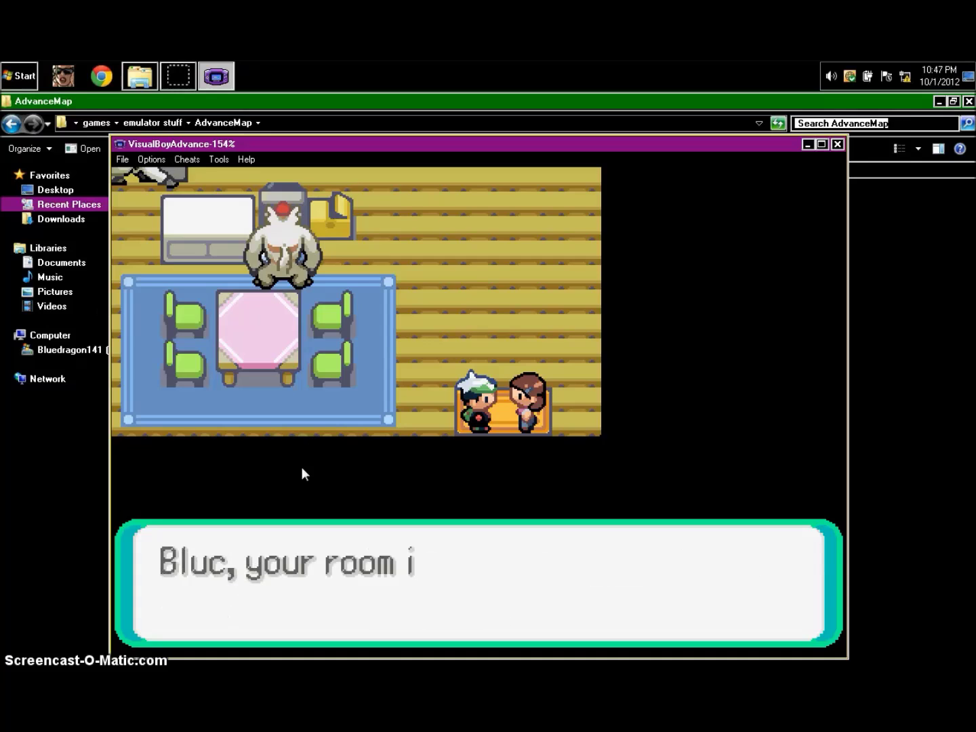
pyautogui.press('z')
pyautogui.press('z')
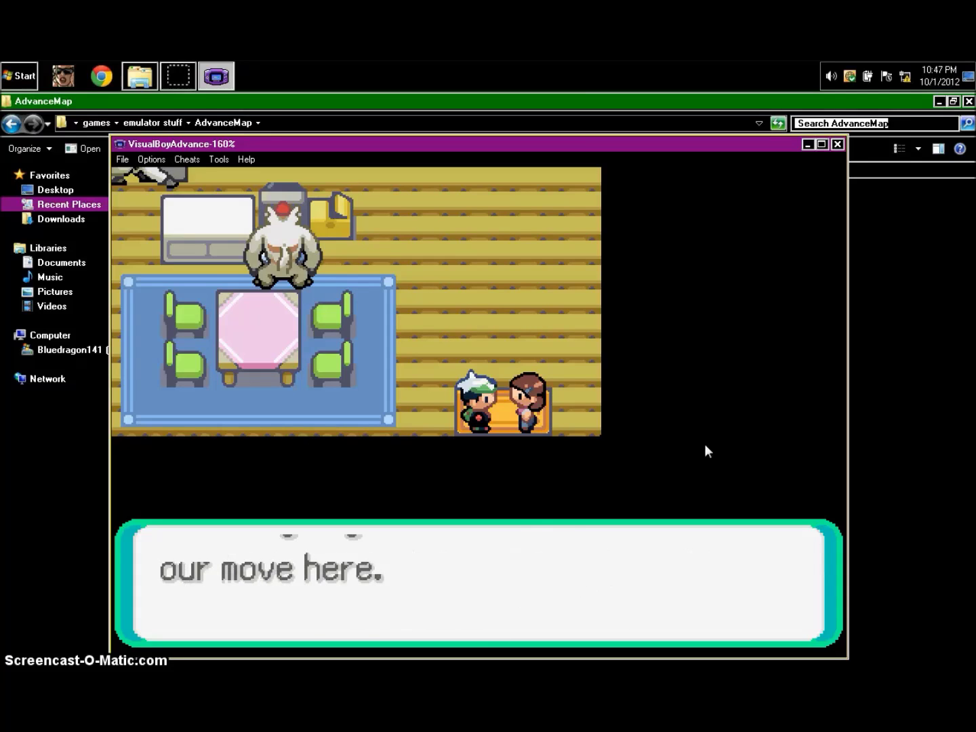
pyautogui.press('z')
# Step: Walk the player from the house entrance up the stairs to the bedroom
pyautogui.press('Up')
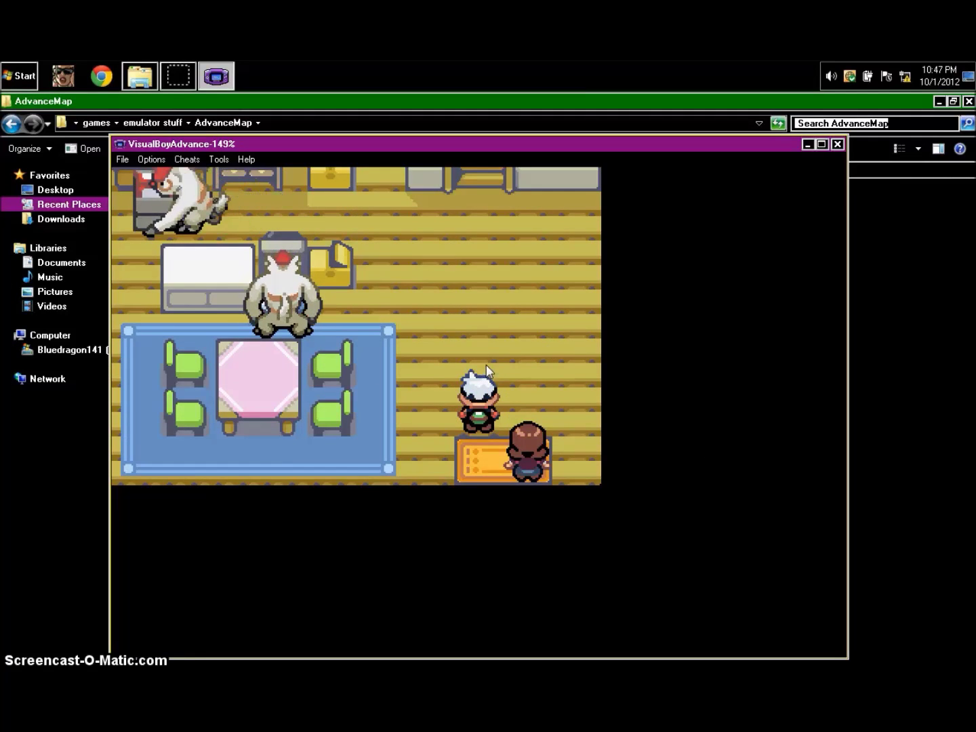
pyautogui.press('Up')
pyautogui.press('Up')
pyautogui.press('Up')
pyautogui.press('Up')
pyautogui.press('Up')
pyautogui.press('Up')
pyautogui.press('Up')
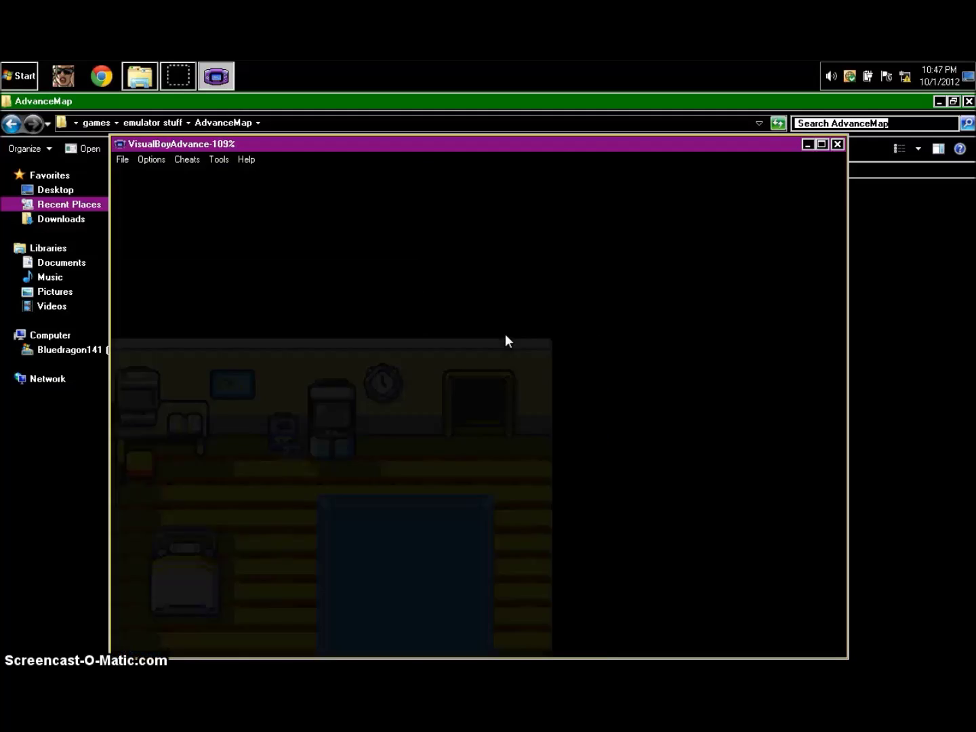
# Step: Walk to the stopped bedroom clock, set it to 10:00 AM and accept the time with YES
pyautogui.press('Left')
pyautogui.press('Left')
pyautogui.press('Left')
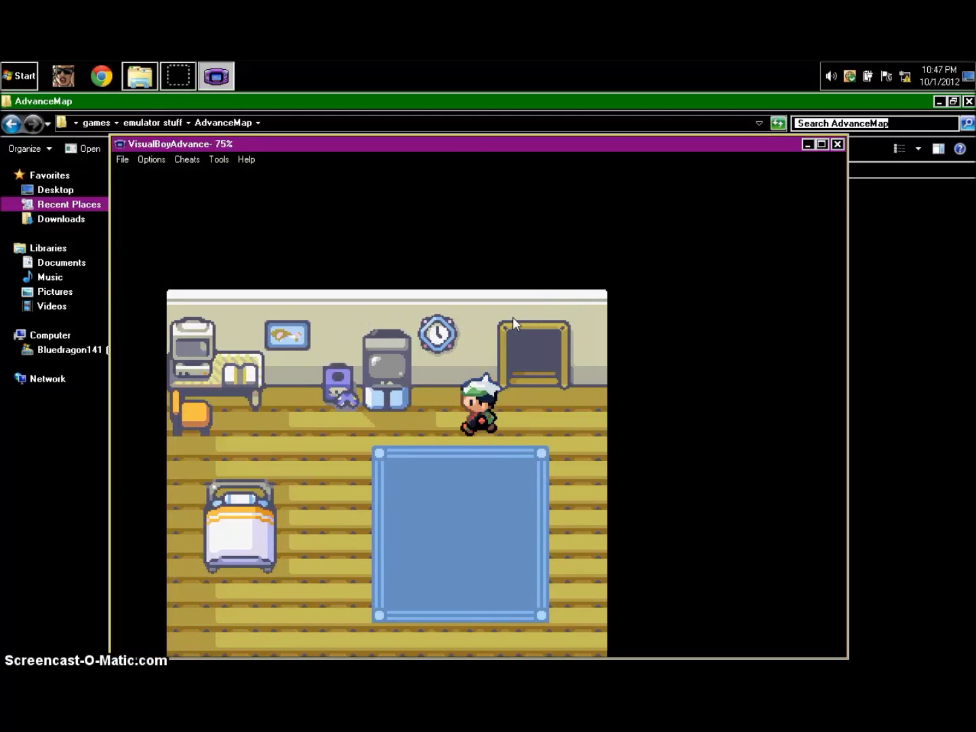
pyautogui.press('Up')
pyautogui.press('z')
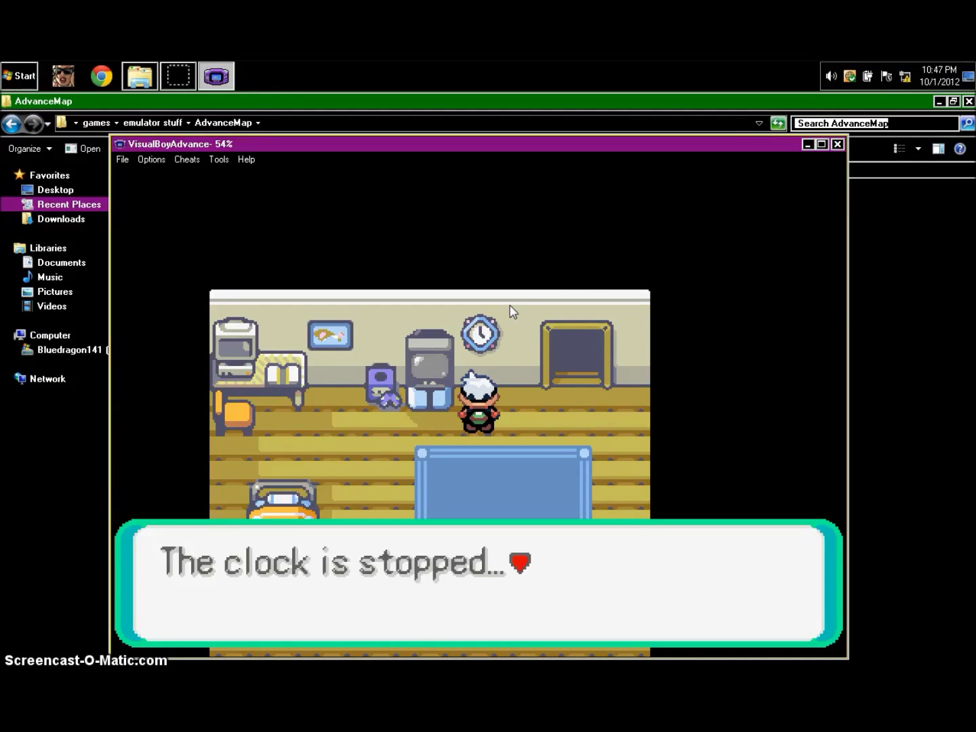
pyautogui.press('z')
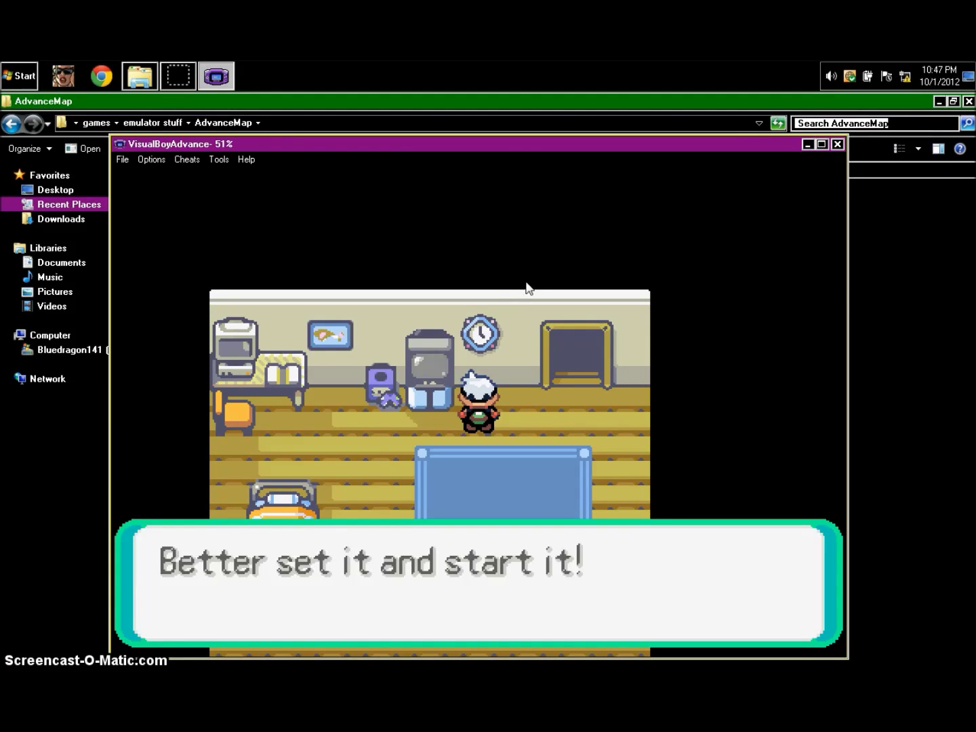
pyautogui.press('z')
pyautogui.press('z')
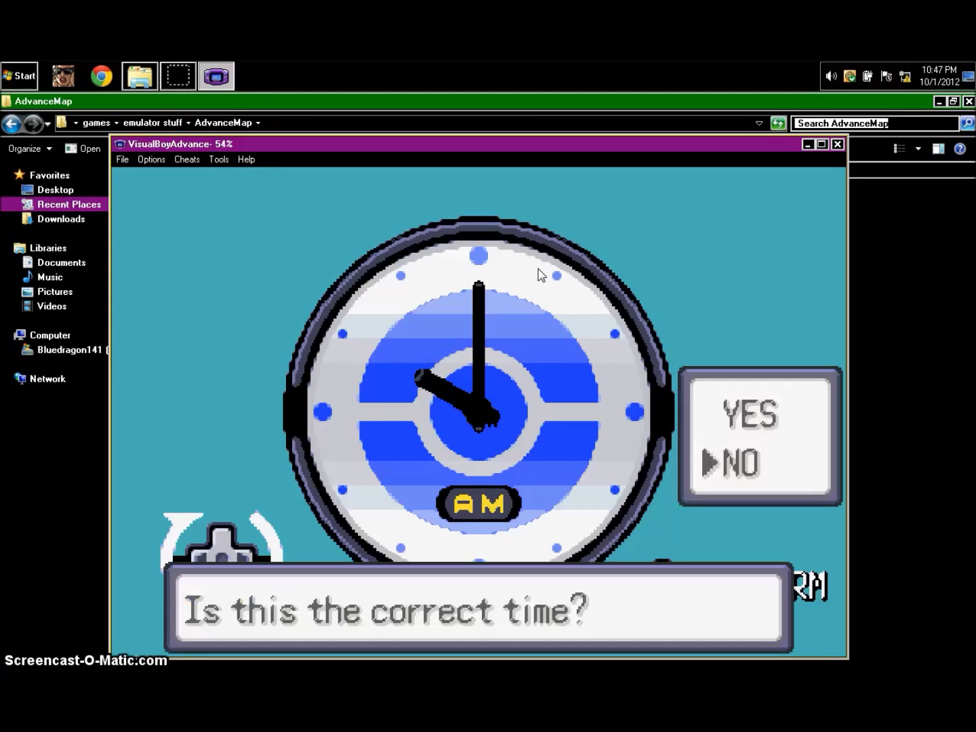
pyautogui.press('Up')
pyautogui.press('z')
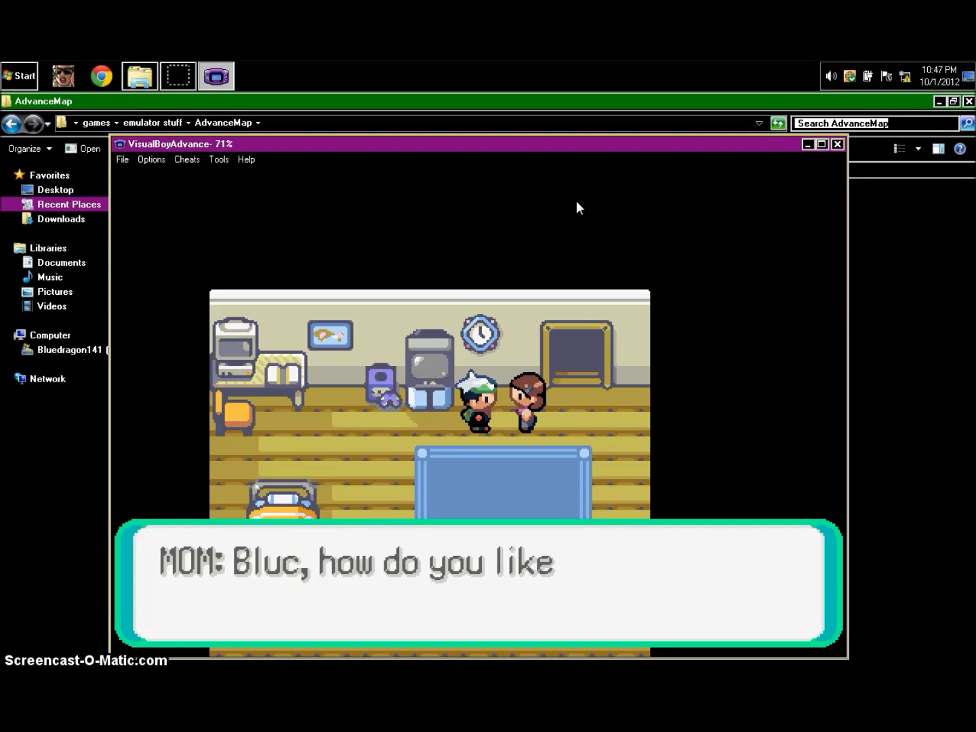
# Step: Advance through Mom's dialogue in the bedroom and take the stairs back down to the ground floor
pyautogui.press('z')
pyautogui.press('z')
pyautogui.press('z')
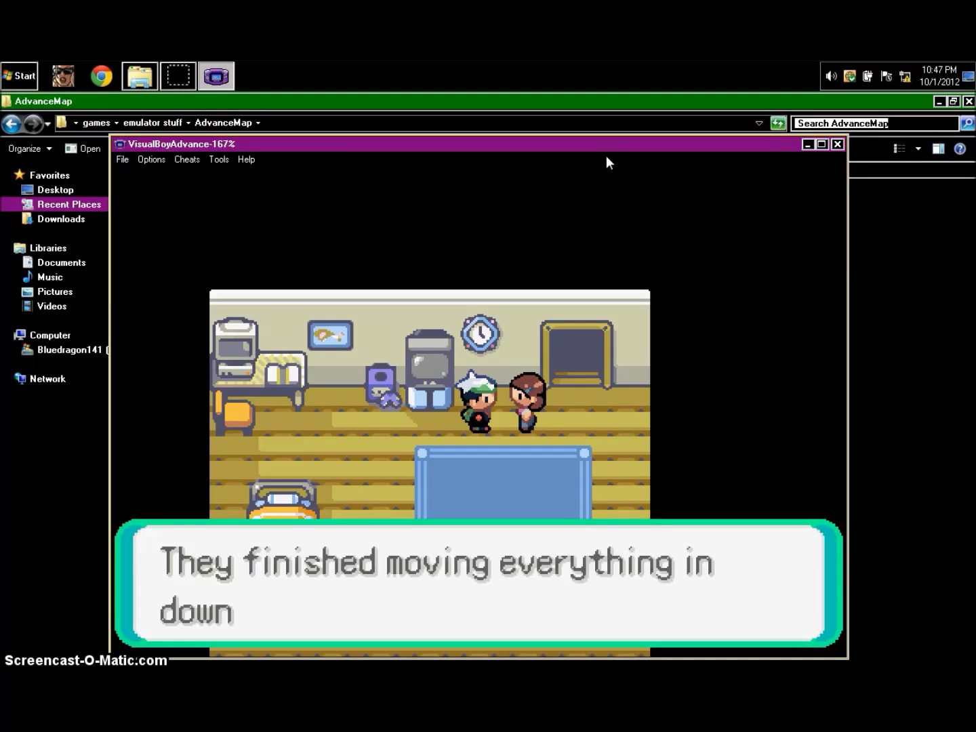
pyautogui.press('z')
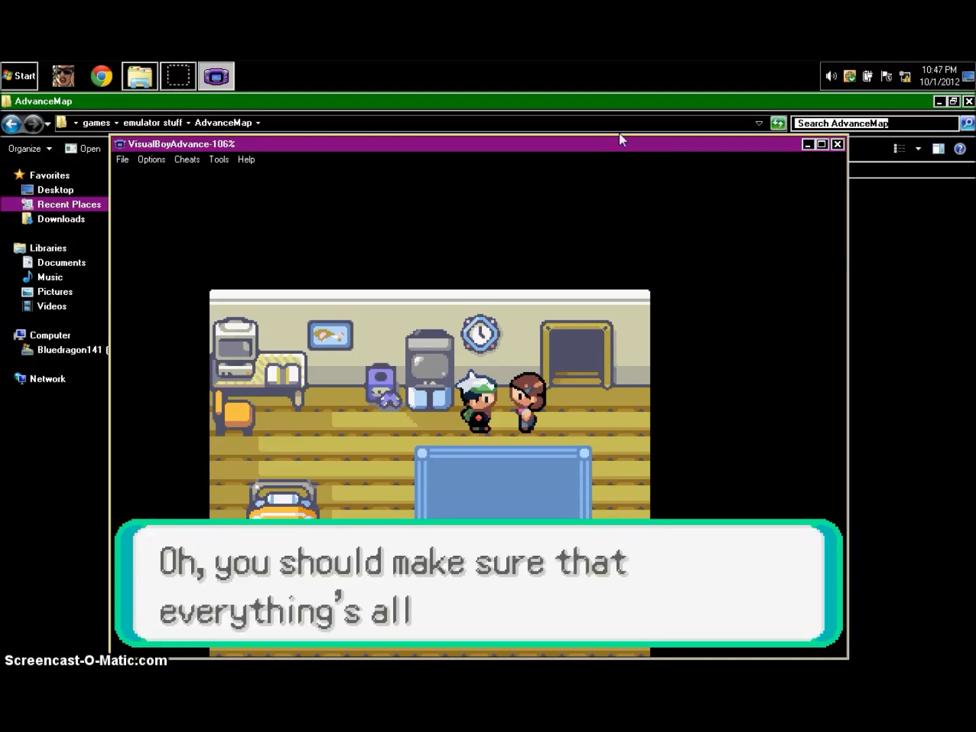
pyautogui.press('z')
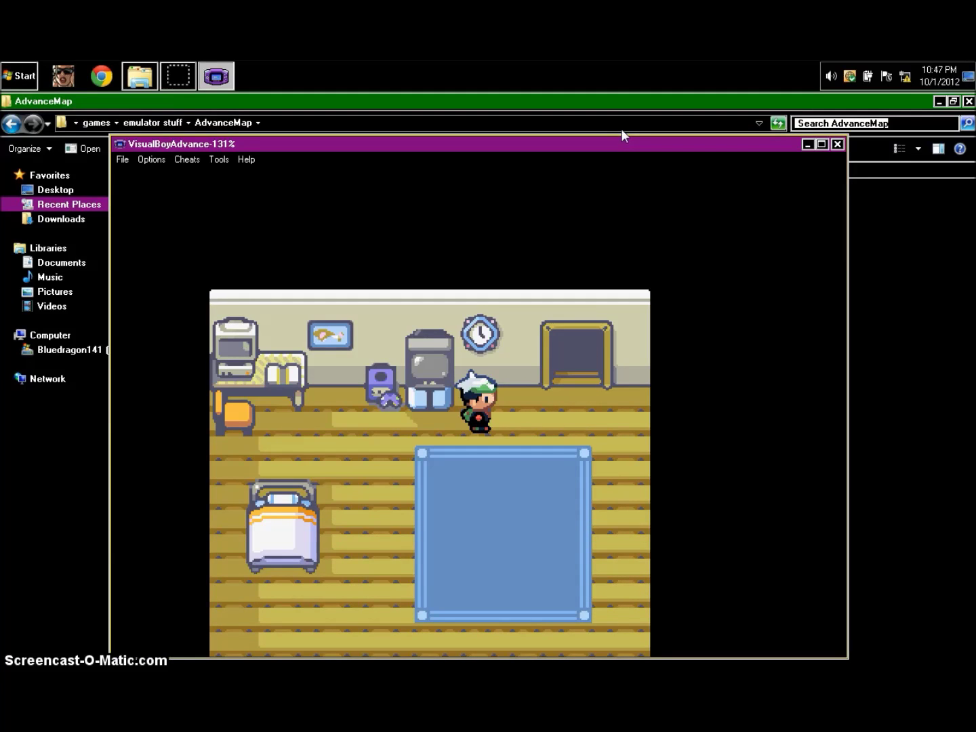
pyautogui.press('Right')
pyautogui.press('Up')
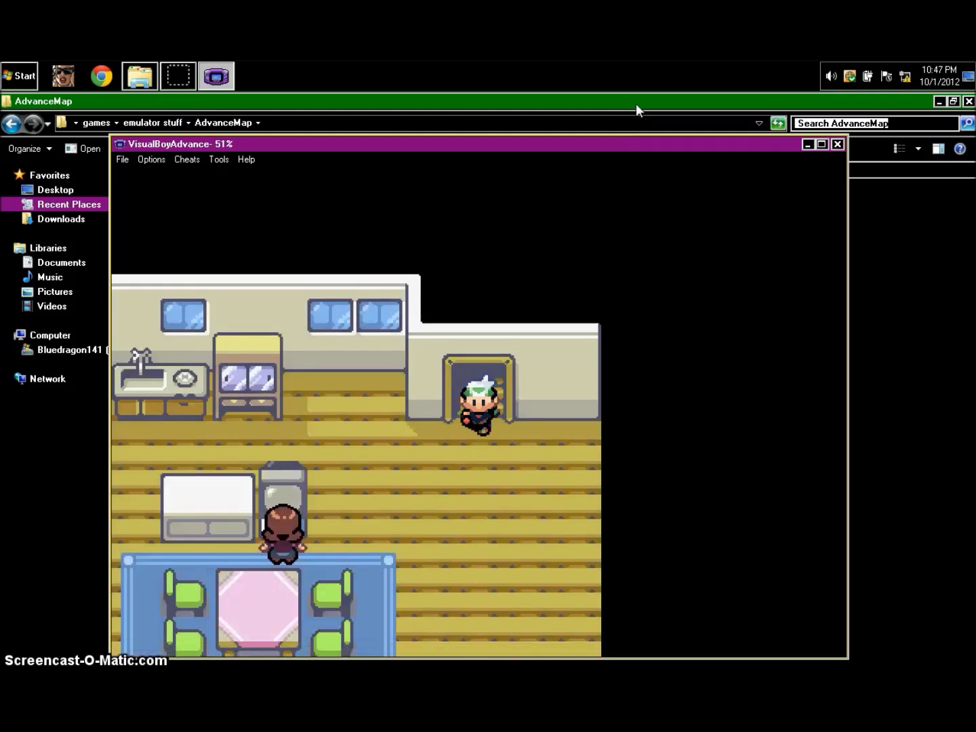
# Step: Advance through Mom's ground-floor dialogue about the PETALBURG GYM report and DAD's friend next door
pyautogui.press('Down')
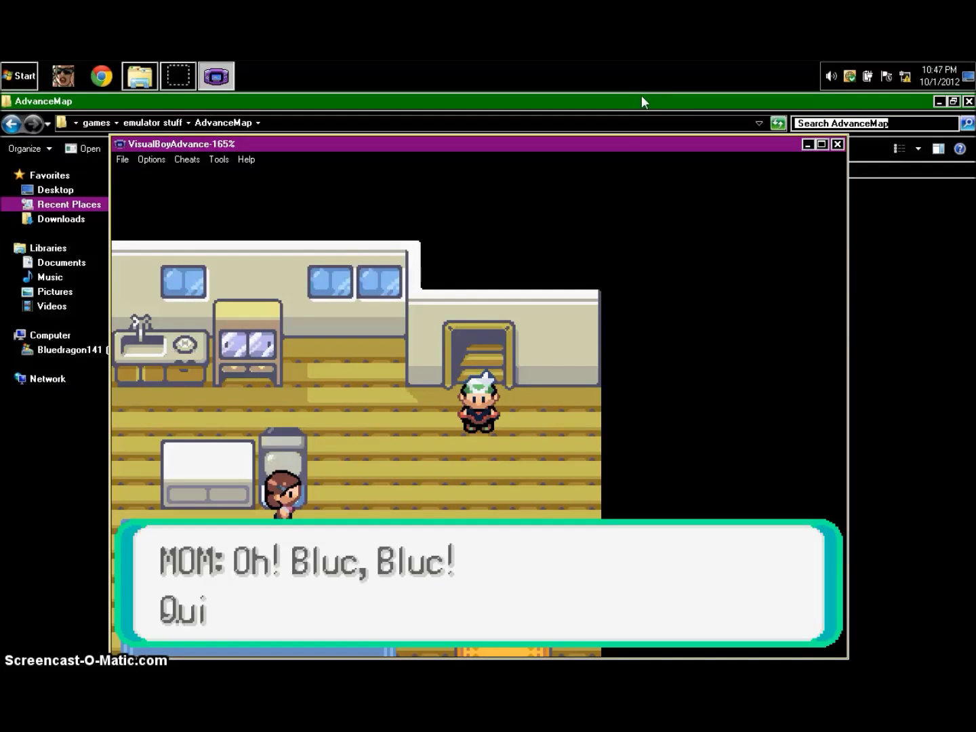
pyautogui.press('z')
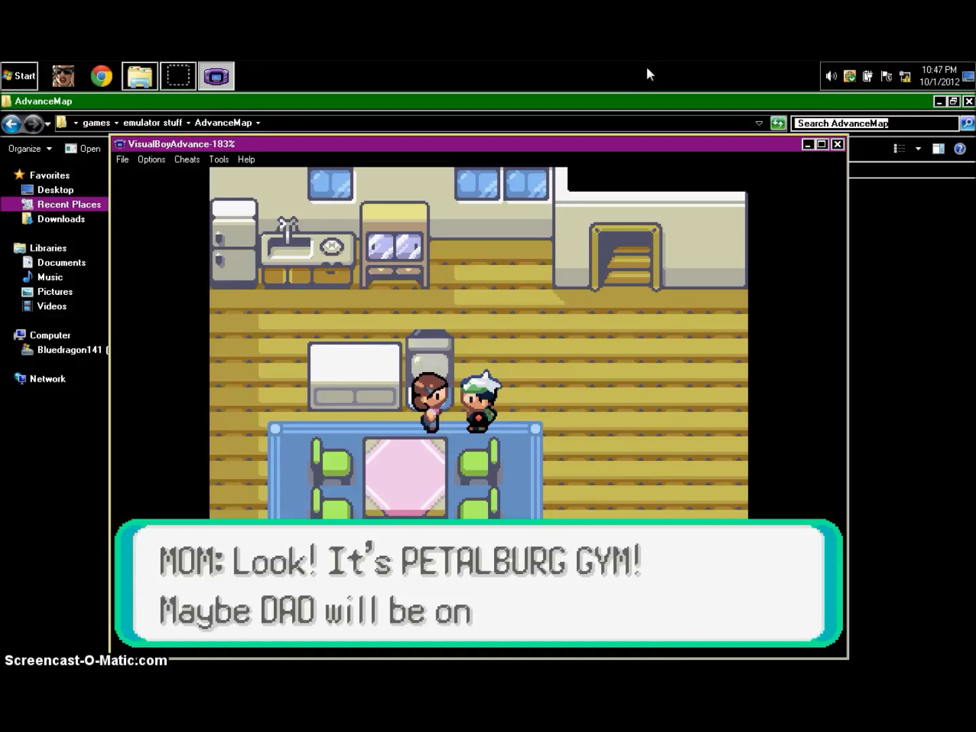
pyautogui.press('z')
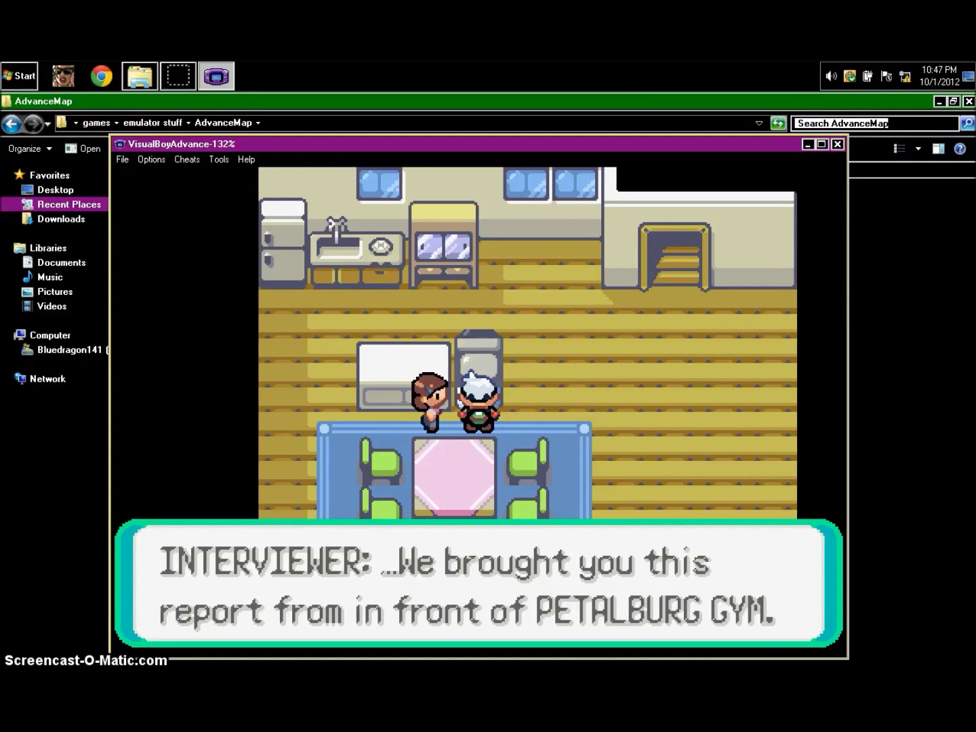
pyautogui.press('z')
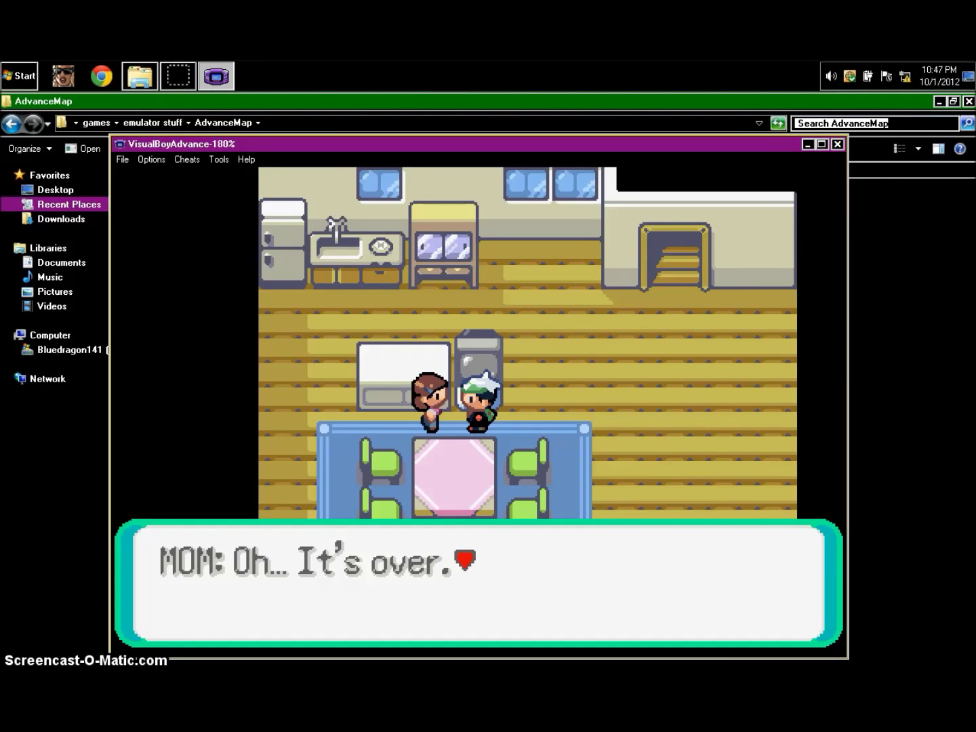
pyautogui.press('z')
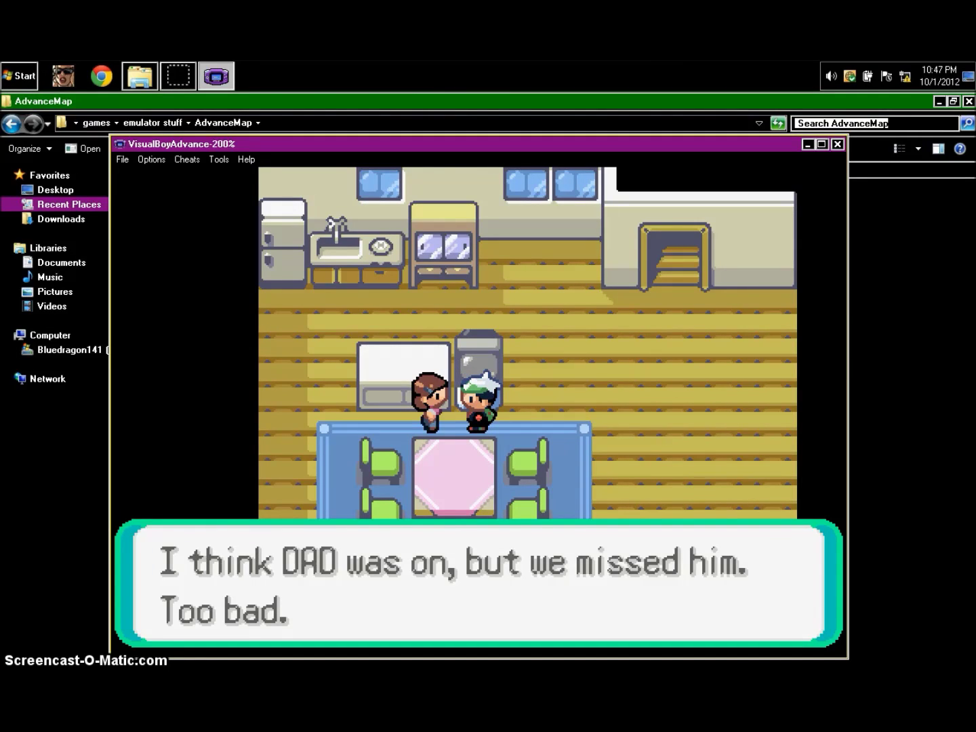
pyautogui.press('z')
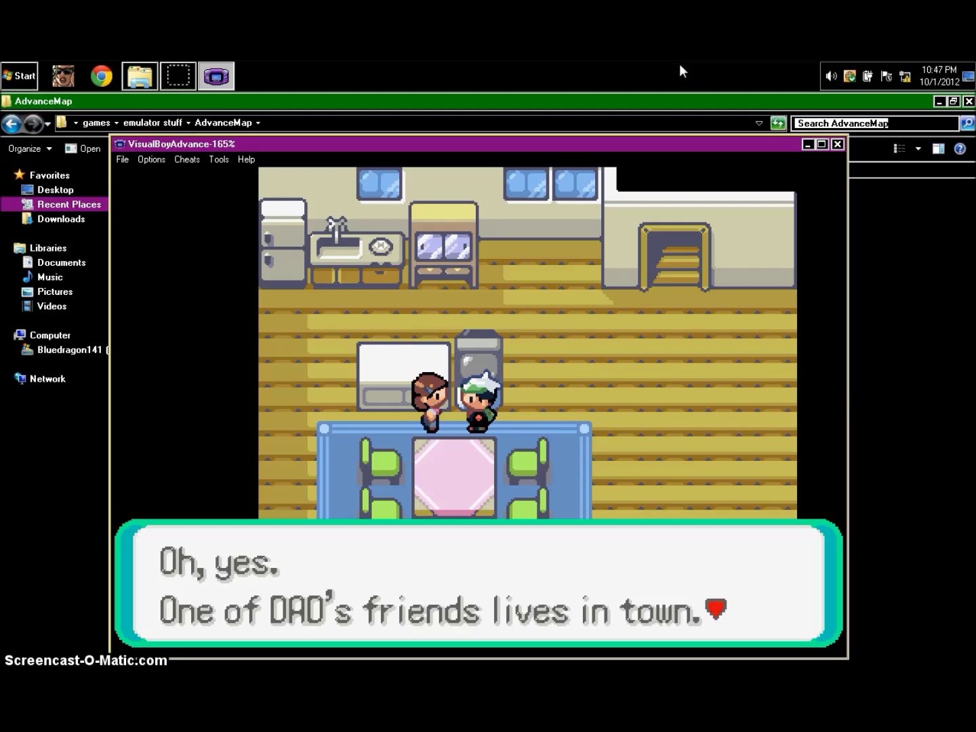
pyautogui.press('z')
pyautogui.press('z')
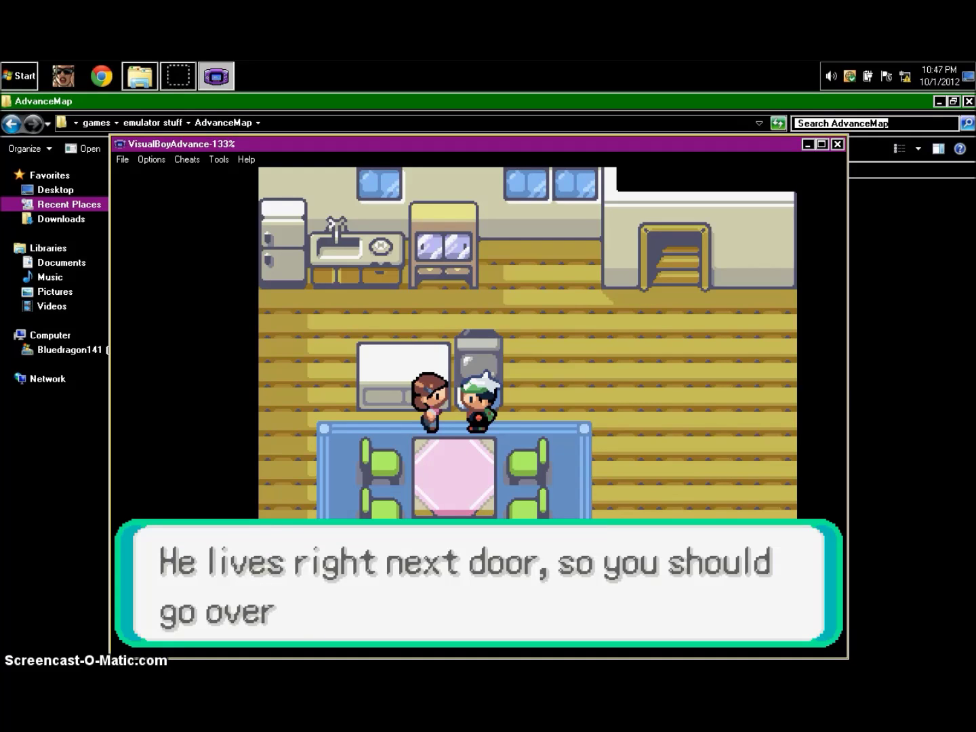
pyautogui.press('z')
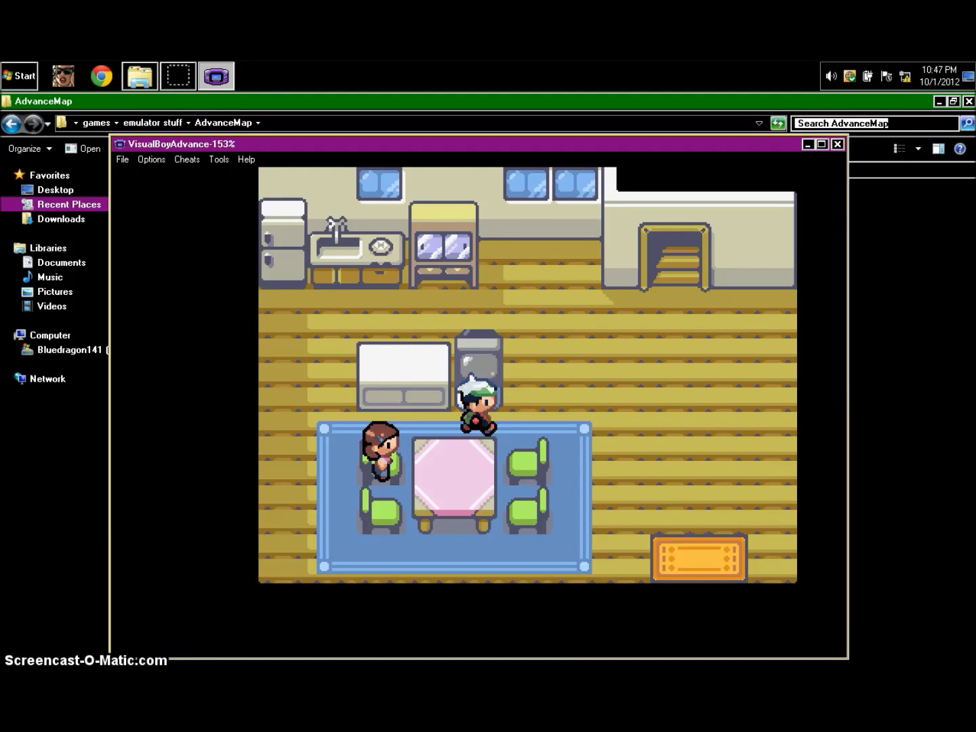
# Step: Walk the player from beside the television to the door mat and leave the house for Littleroot Town
pyautogui.press('Right')
pyautogui.press('Right')
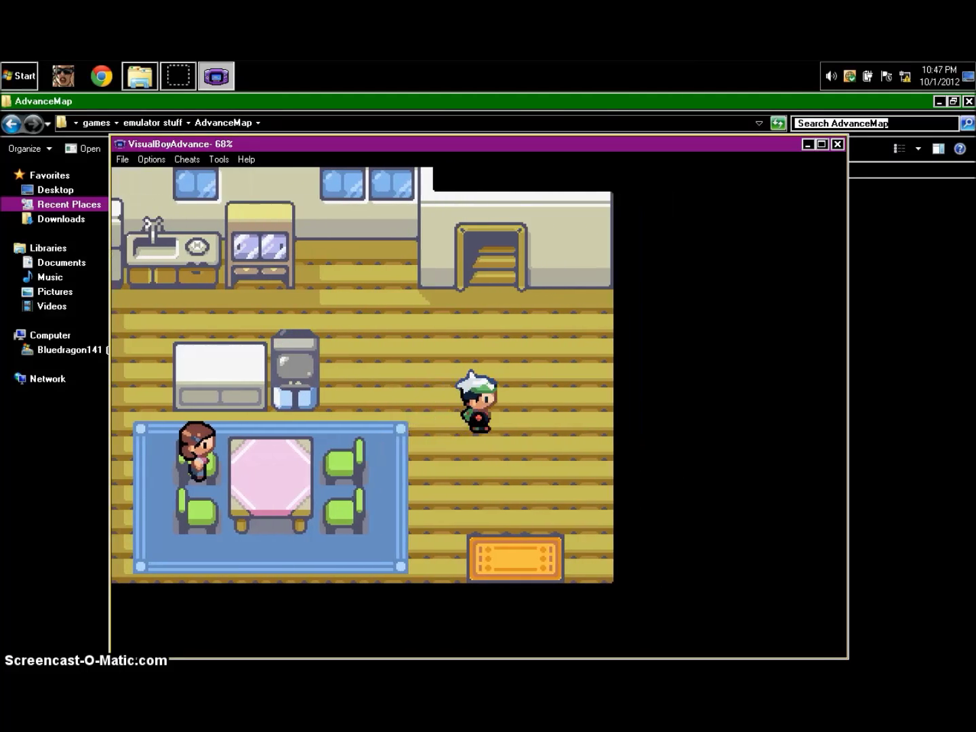
pyautogui.press('Down')
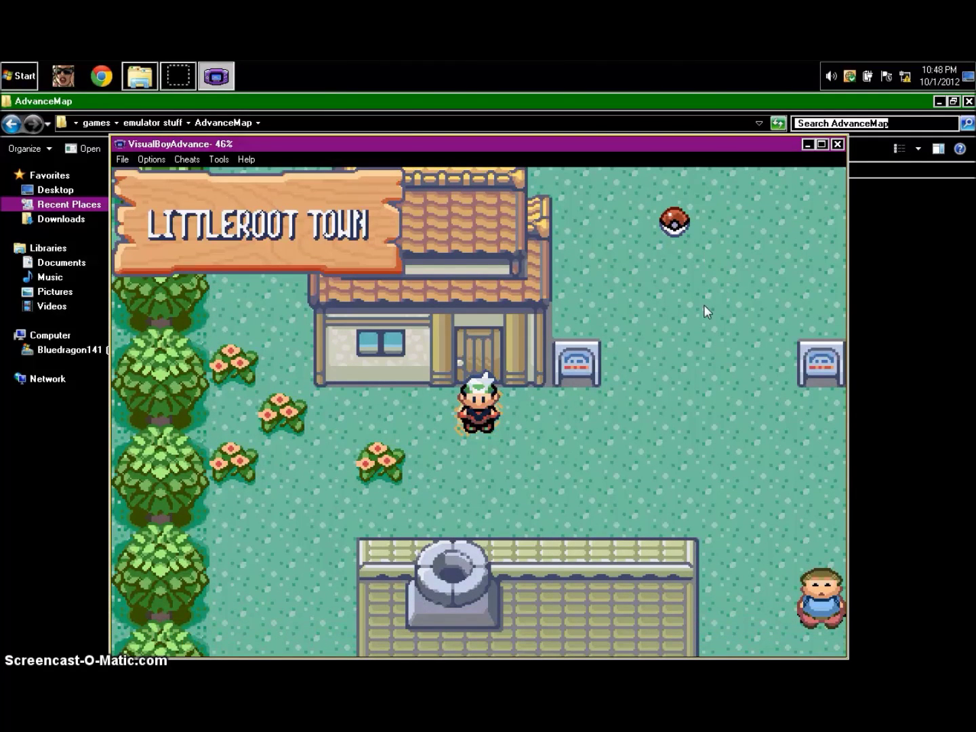
# Step: Walk to the Poke Ball event between the two houses, interact with it from below and advance through its Bluedragon message
pyautogui.press('Right')
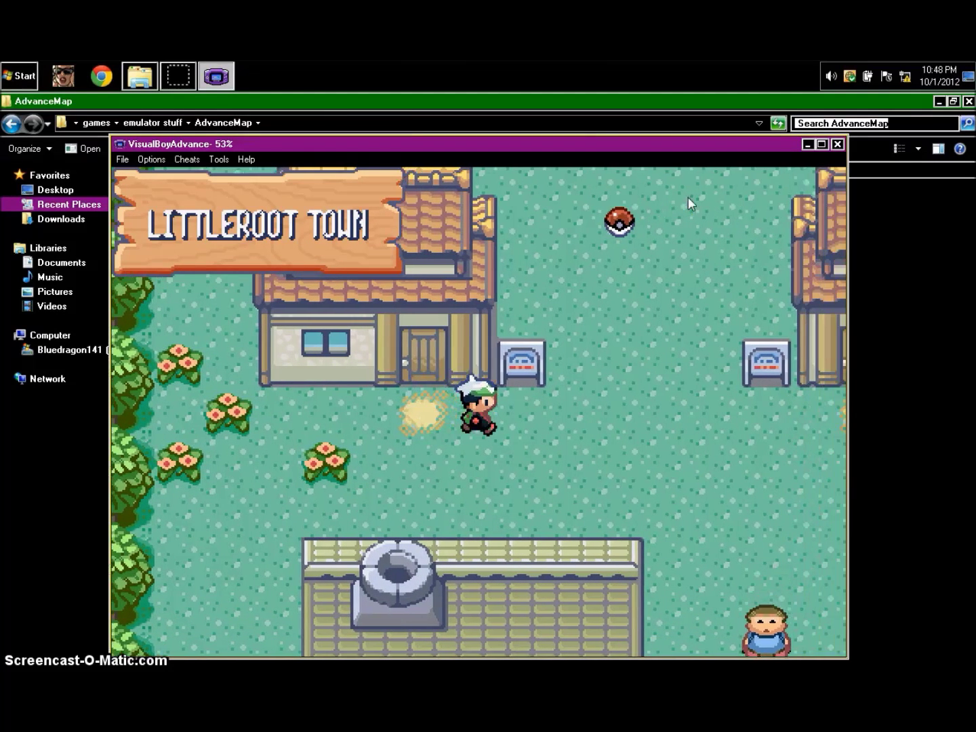
pyautogui.press('Up')
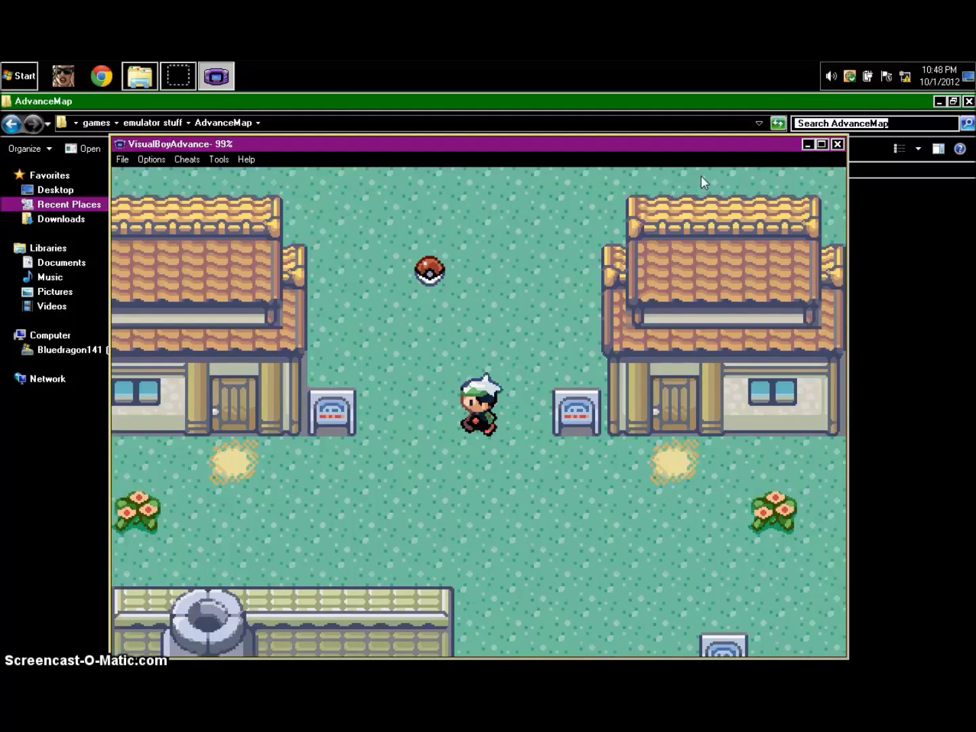
pyautogui.press('Left')
pyautogui.press('Up')
pyautogui.press('Right')
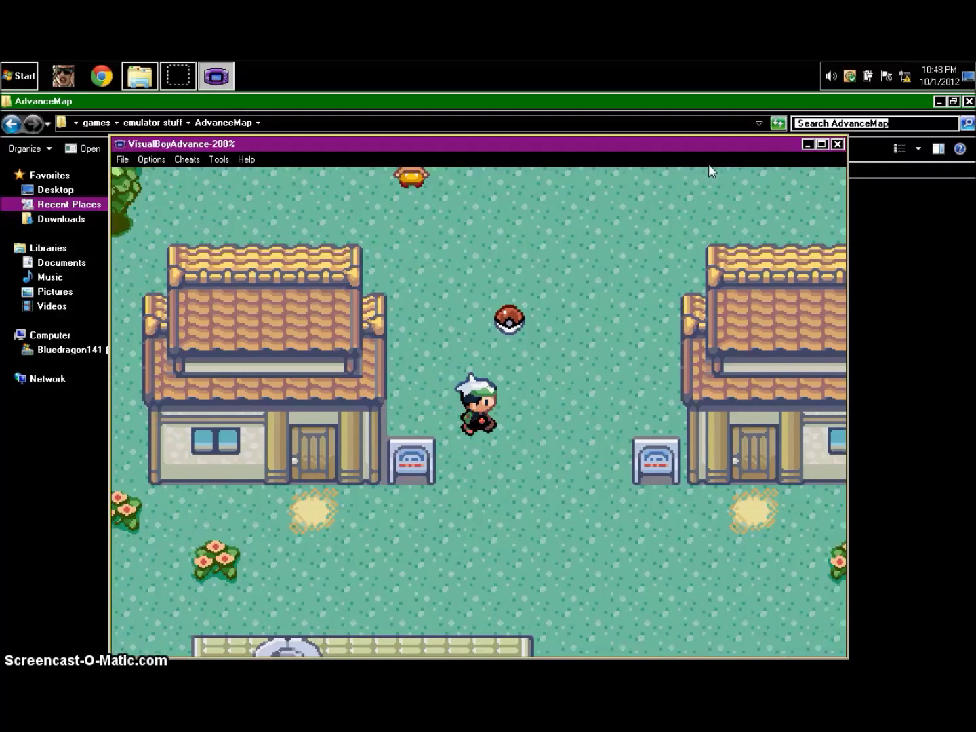
pyautogui.press('Up')
pyautogui.press('z')
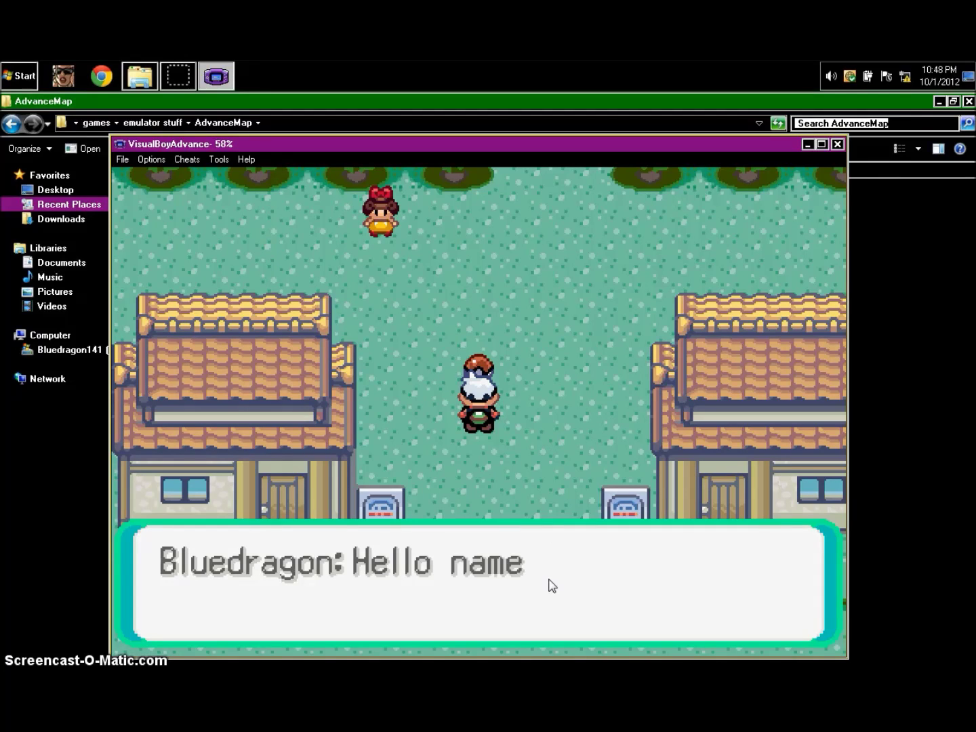
pyautogui.press('z')
pyautogui.press('z')
pyautogui.press('z')
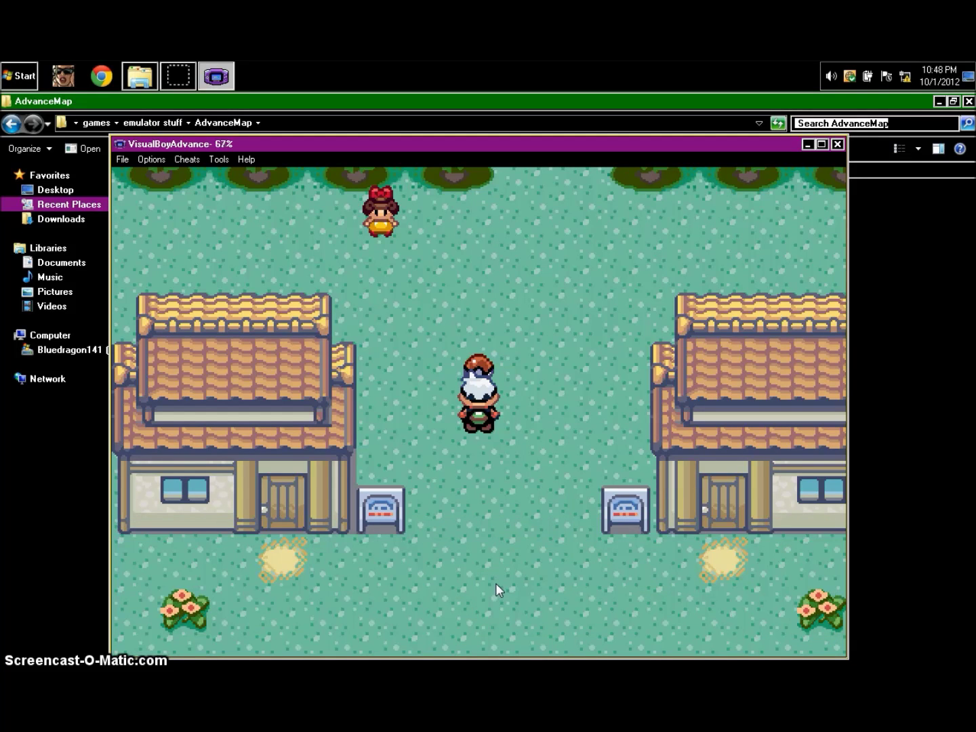
# Step: Replay the Poke Ball event's Bluedragon message and dismiss the Norton performance alert
pyautogui.press('Left')
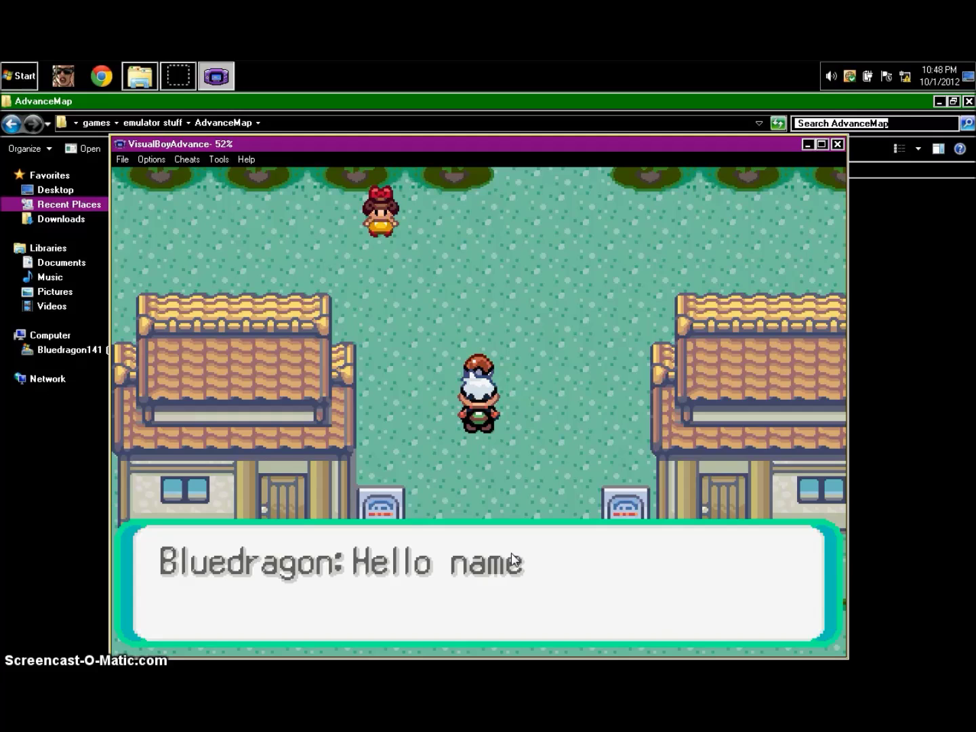
pyautogui.press('z')
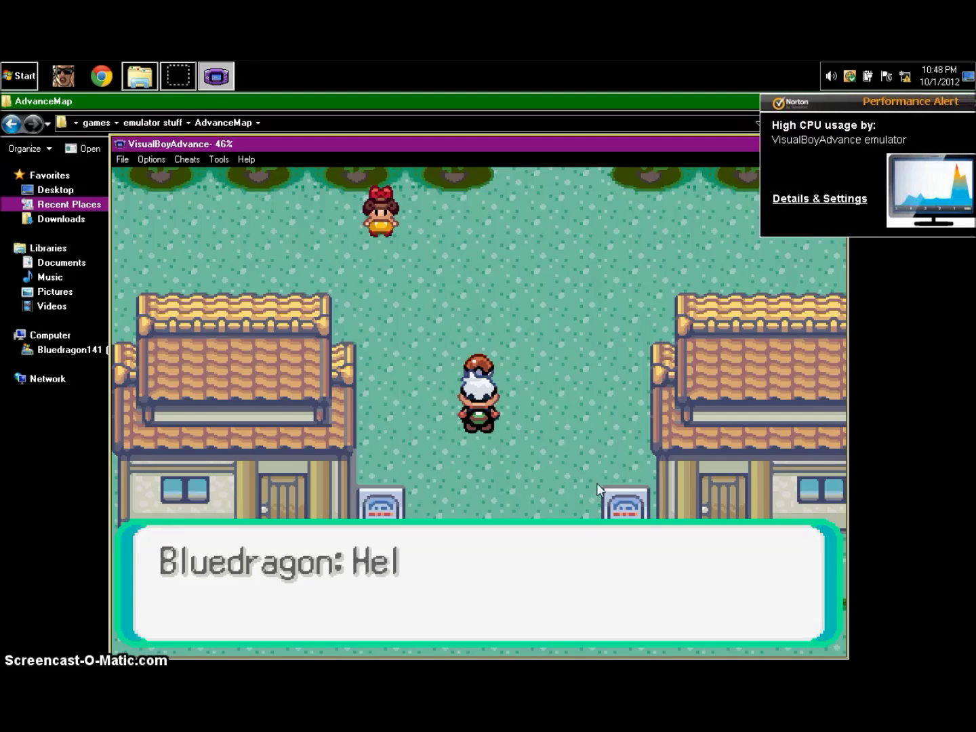
pyautogui.click(967, 102)
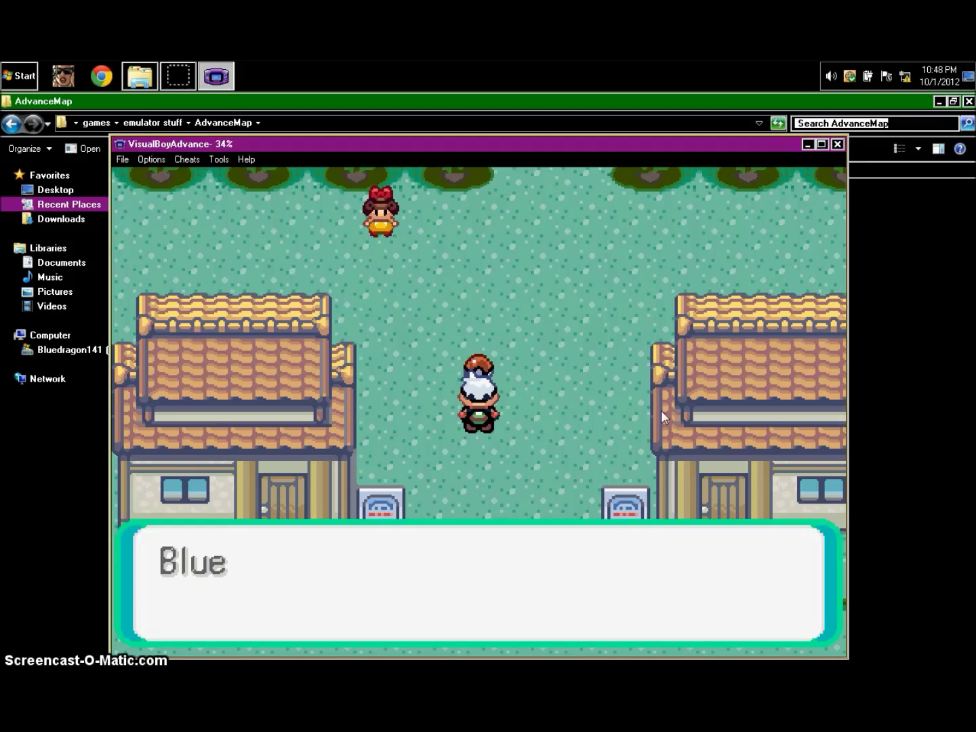
pyautogui.press('z')
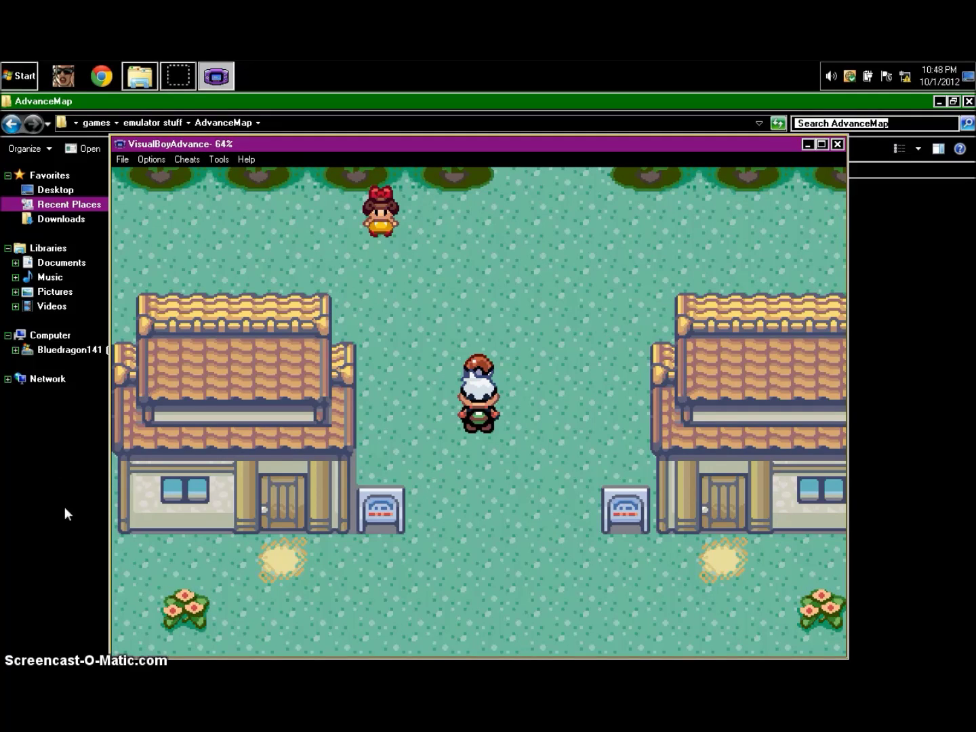
# Step: Switch to the AdvanceMap folder window in Windows Explorer, go back to emulator stuff and open the pokemon games folder
pyautogui.click(27, 533)
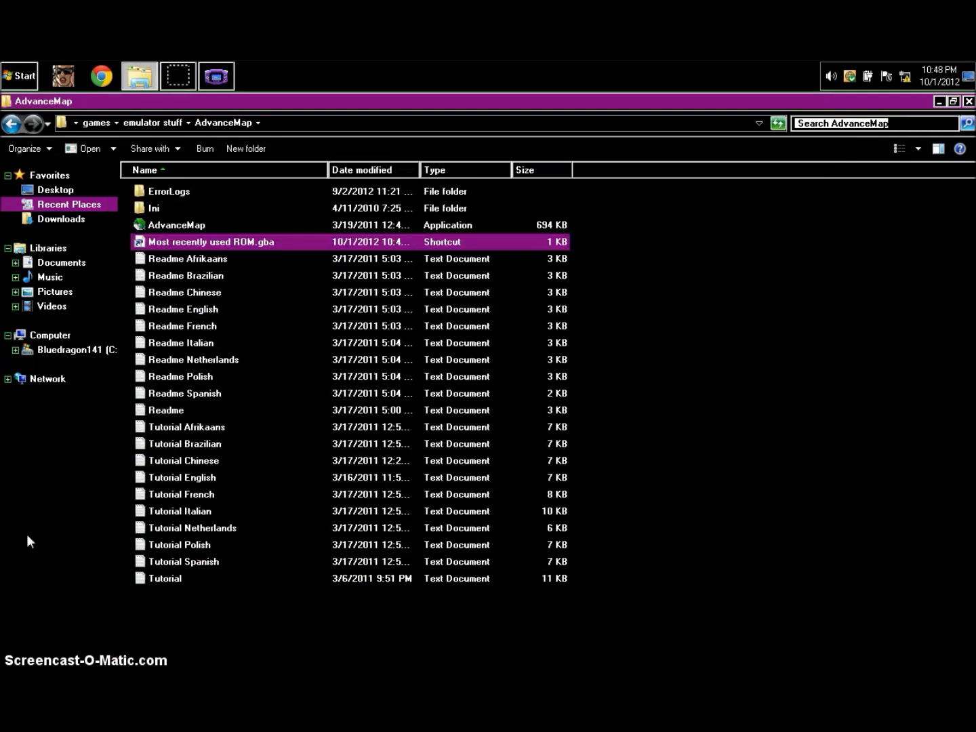
pyautogui.click(217, 259)
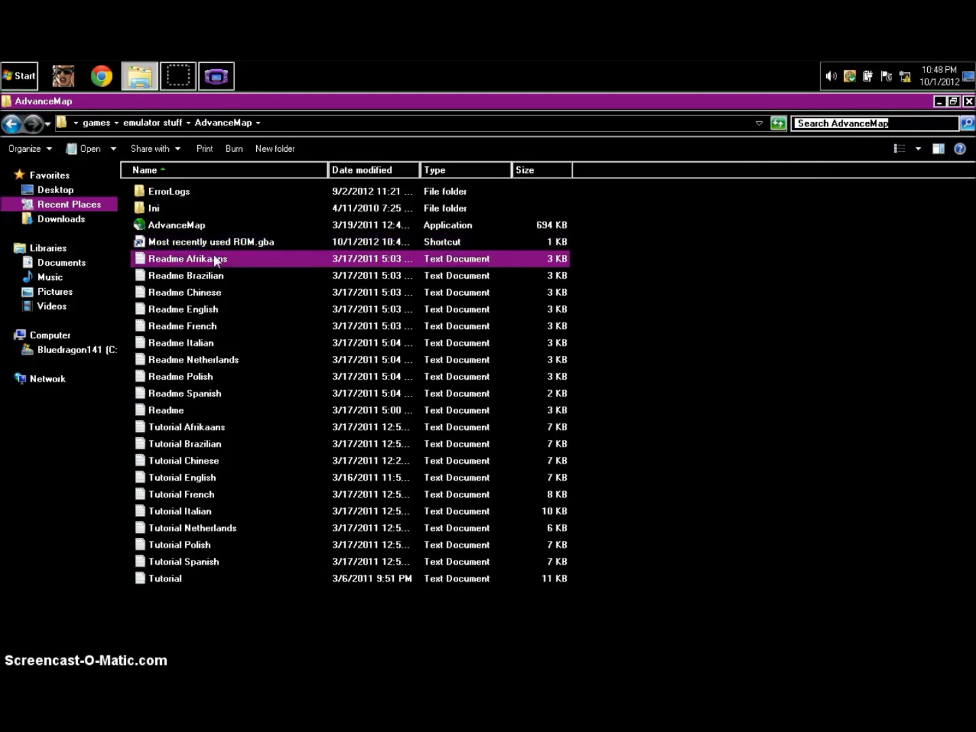
pyautogui.click(9, 125)
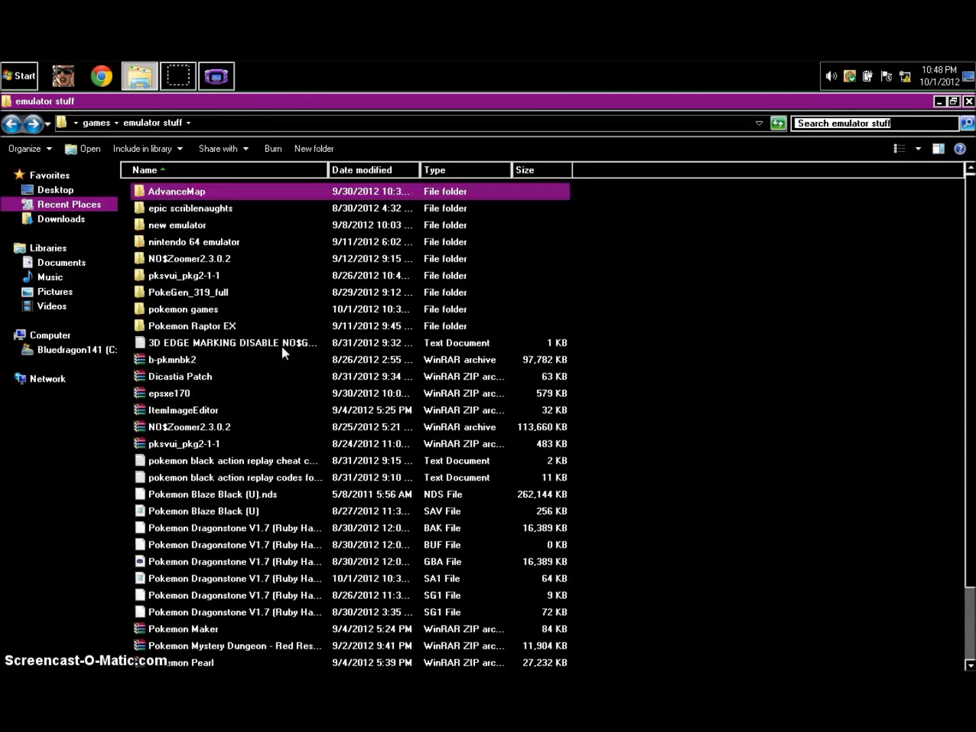
pyautogui.doubleClick(183, 308)
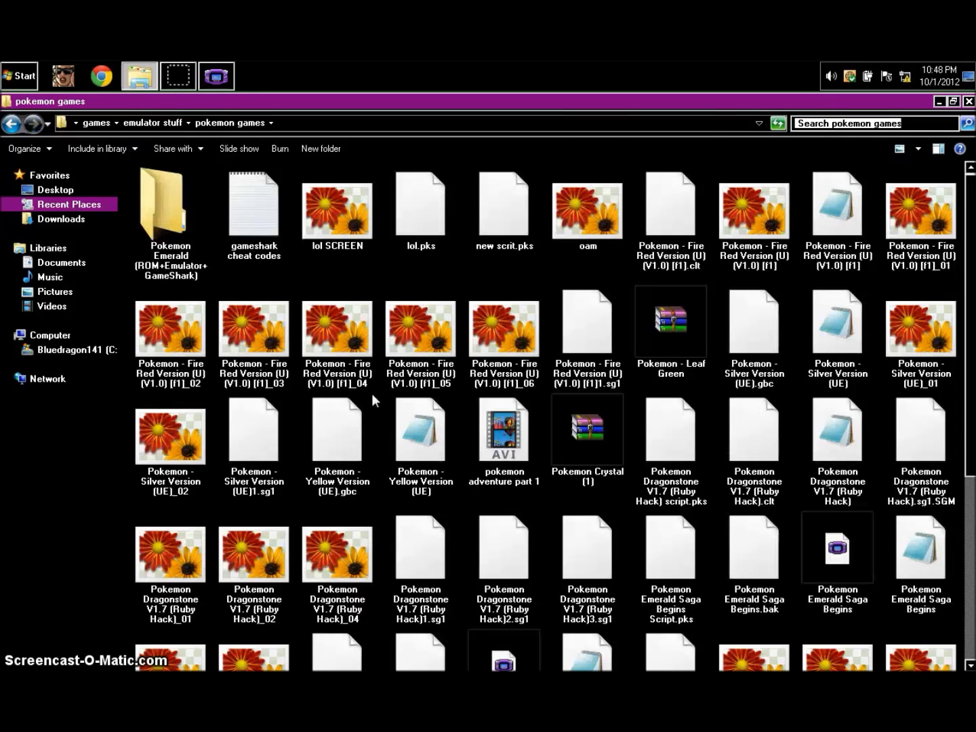
# Step: Open the gameshark cheat codes text file, look through its list of Pokemon codes to the end and close it
pyautogui.click(248, 209)
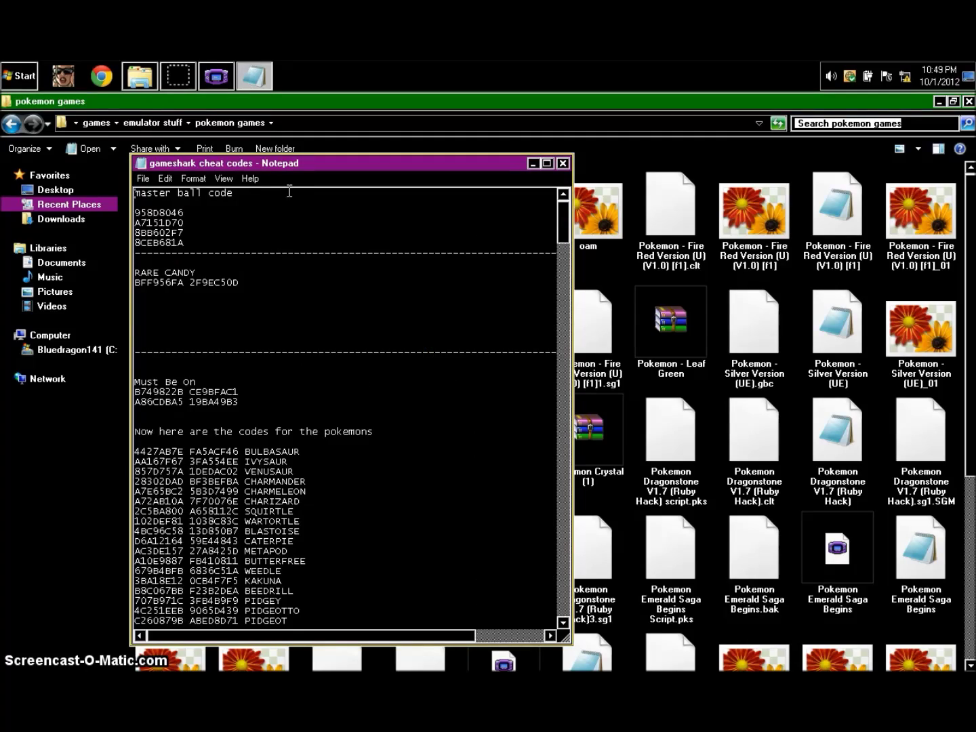
pyautogui.scroll(-13, 291, 192)
pyautogui.scroll(-20, 292, 202)
pyautogui.scroll(-20, 305, 175)
pyautogui.scroll(-14, 314, 163)
pyautogui.scroll(-14, 398, 374)
pyautogui.scroll(-18, 408, 455)
pyautogui.scroll(-17, 440, 446)
pyautogui.scroll(-12, 335, 413)
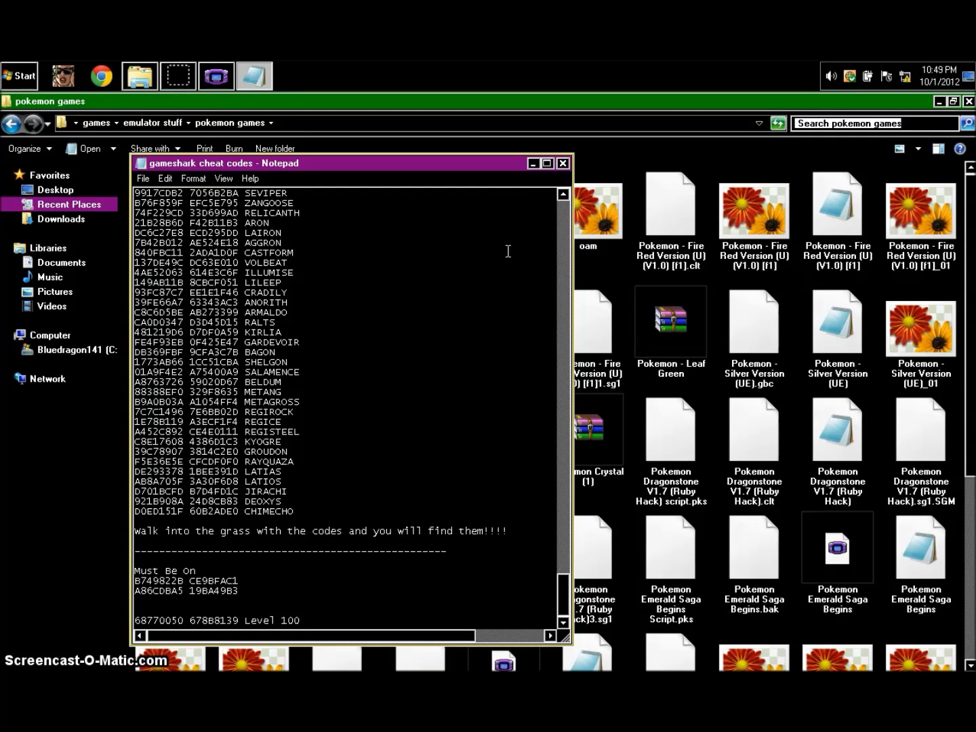
pyautogui.click(563, 163)
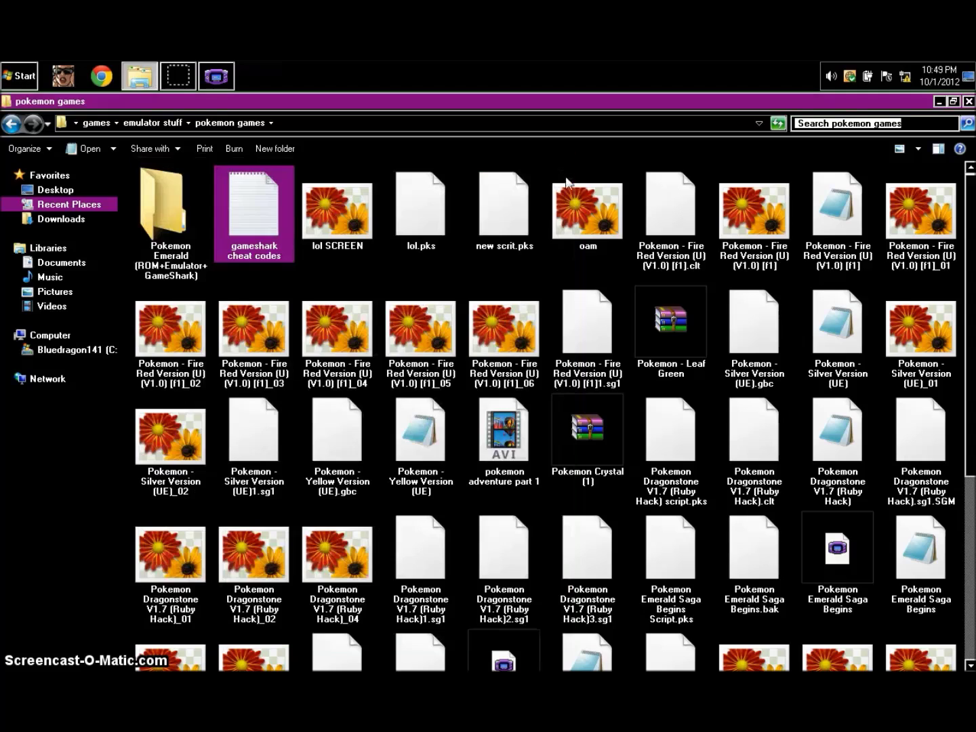
pyautogui.click(713, 318)
pyautogui.click(613, 442)
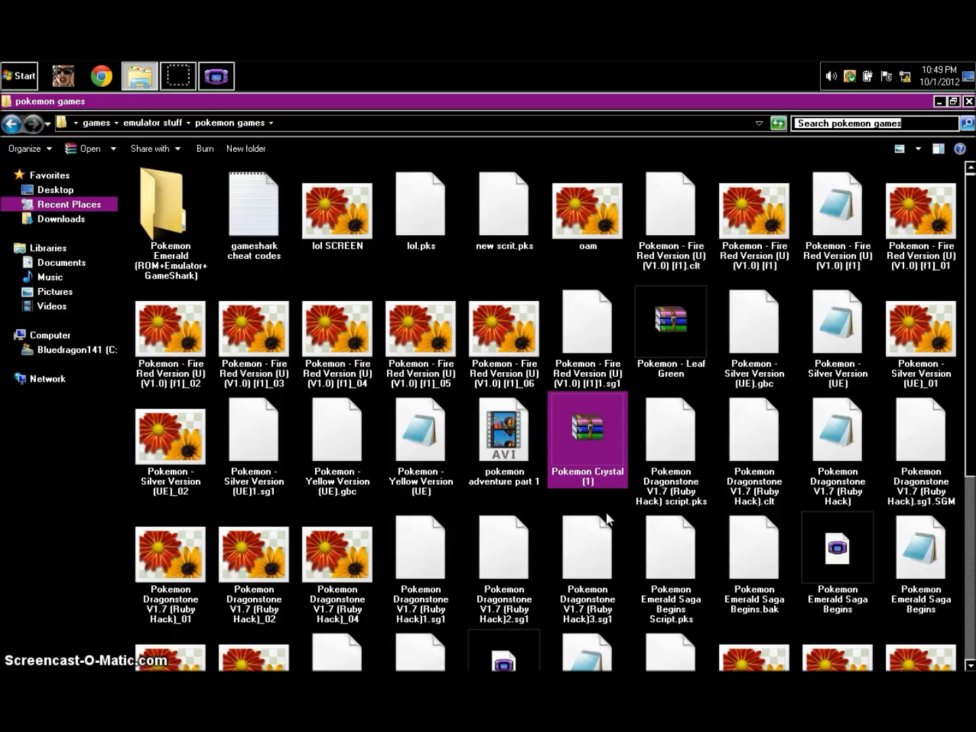
pyautogui.click(487, 426)
pyautogui.click(475, 387)
pyautogui.click(475, 434)
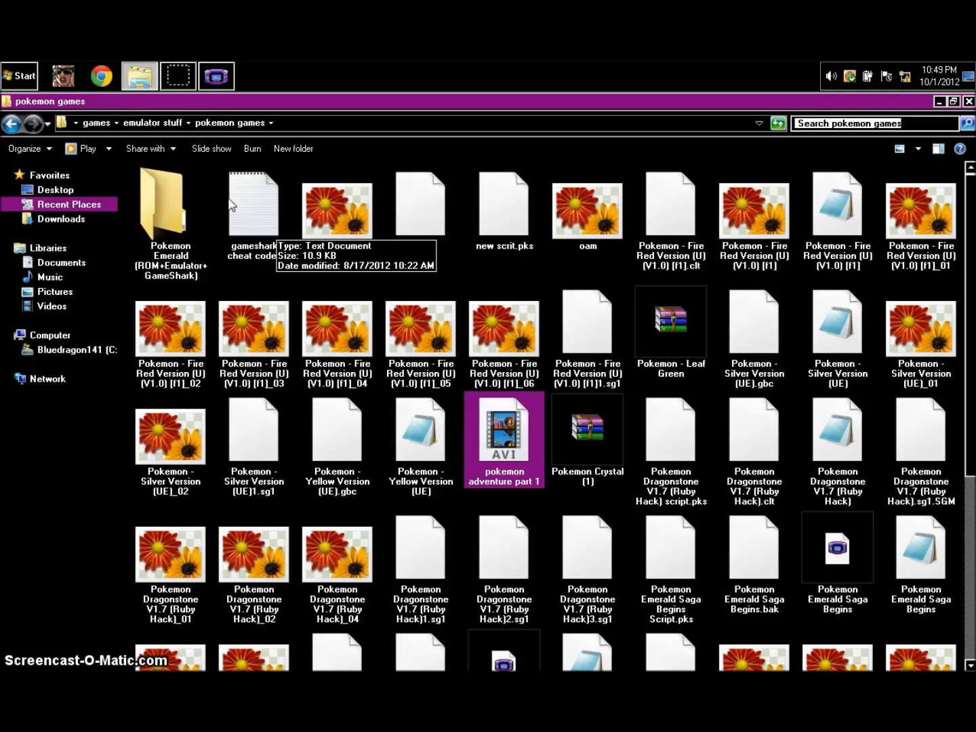
pyautogui.click(167, 209)
pyautogui.click(448, 239)
pyautogui.press('Left')
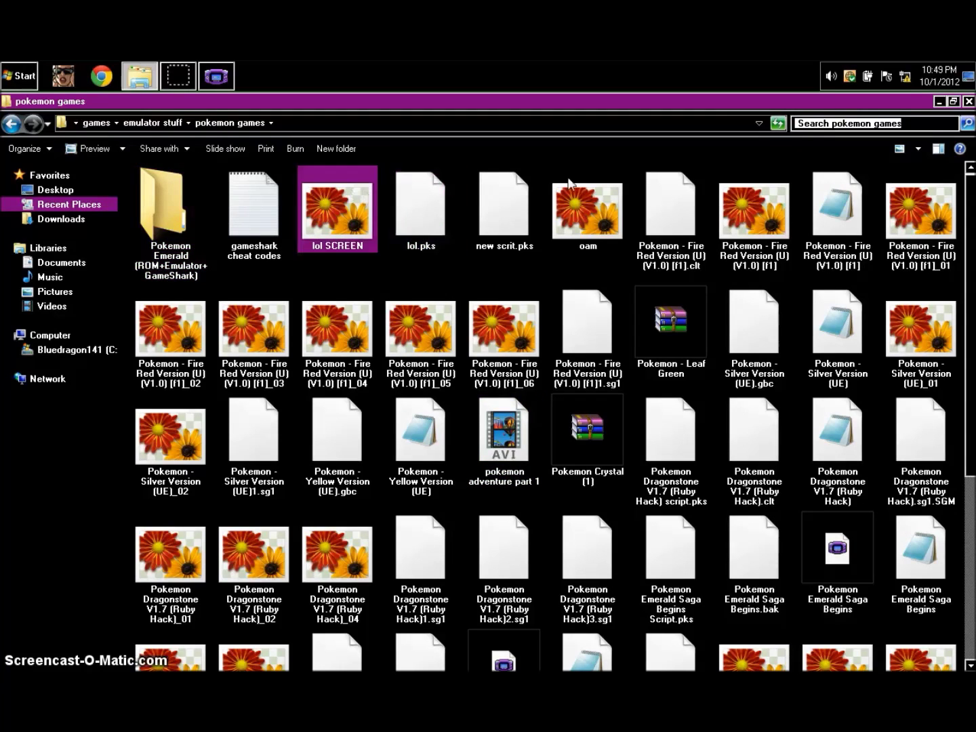
pyautogui.click(570, 183)
pyautogui.click(209, 328)
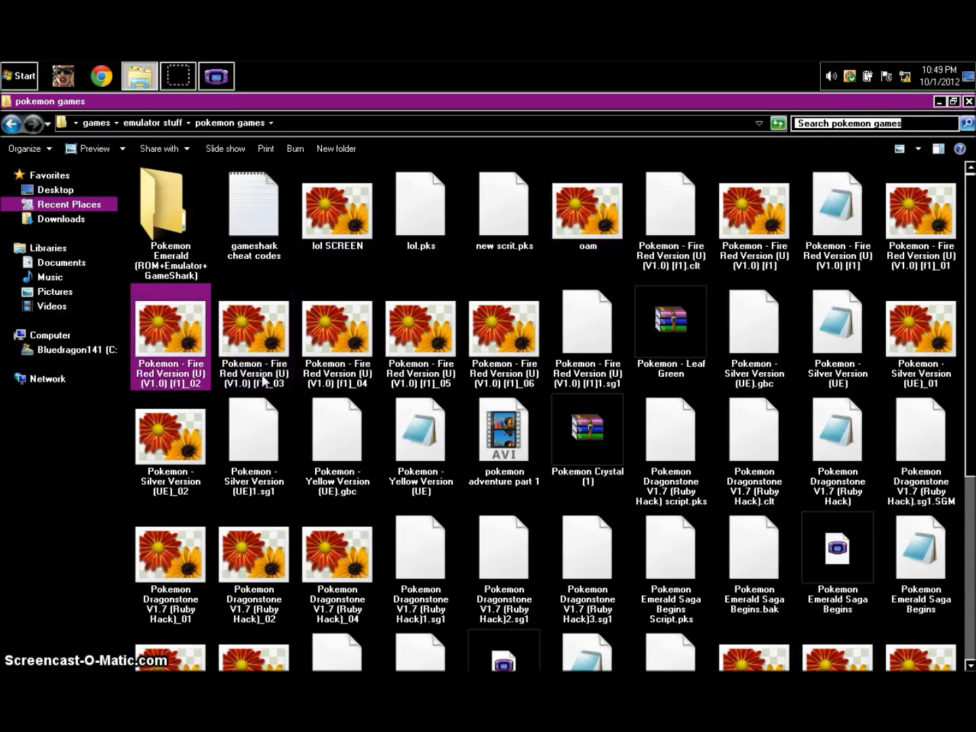
pyautogui.click(192, 180)
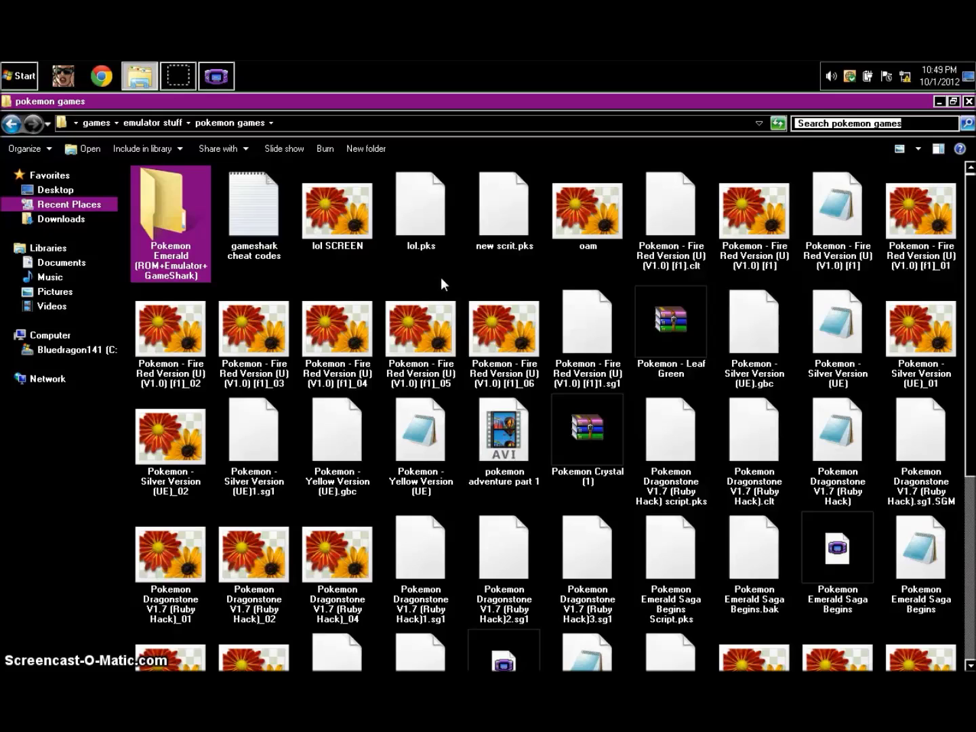
pyautogui.click(515, 218)
pyautogui.click(460, 201)
pyautogui.click(605, 366)
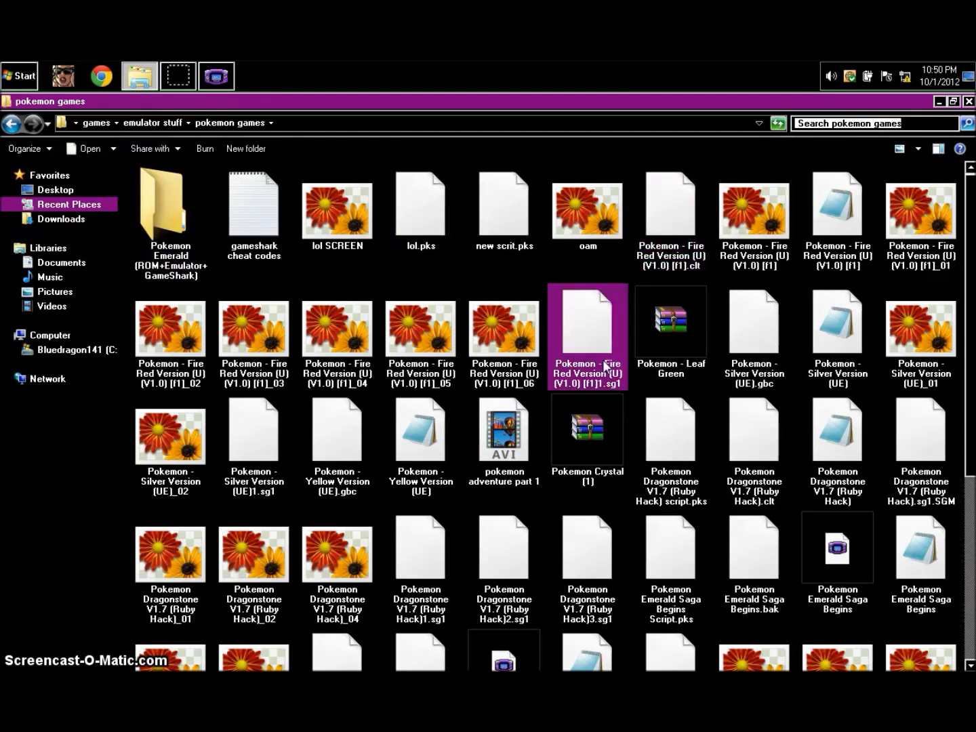
pyautogui.click(519, 433)
pyautogui.click(359, 435)
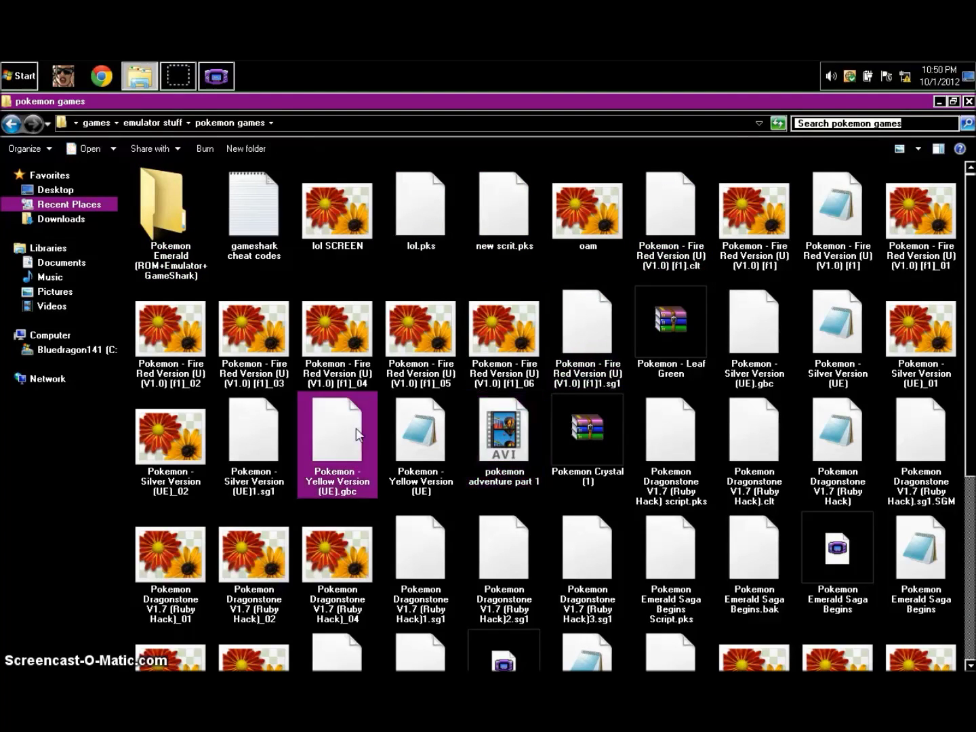
pyautogui.click(268, 467)
pyautogui.click(442, 545)
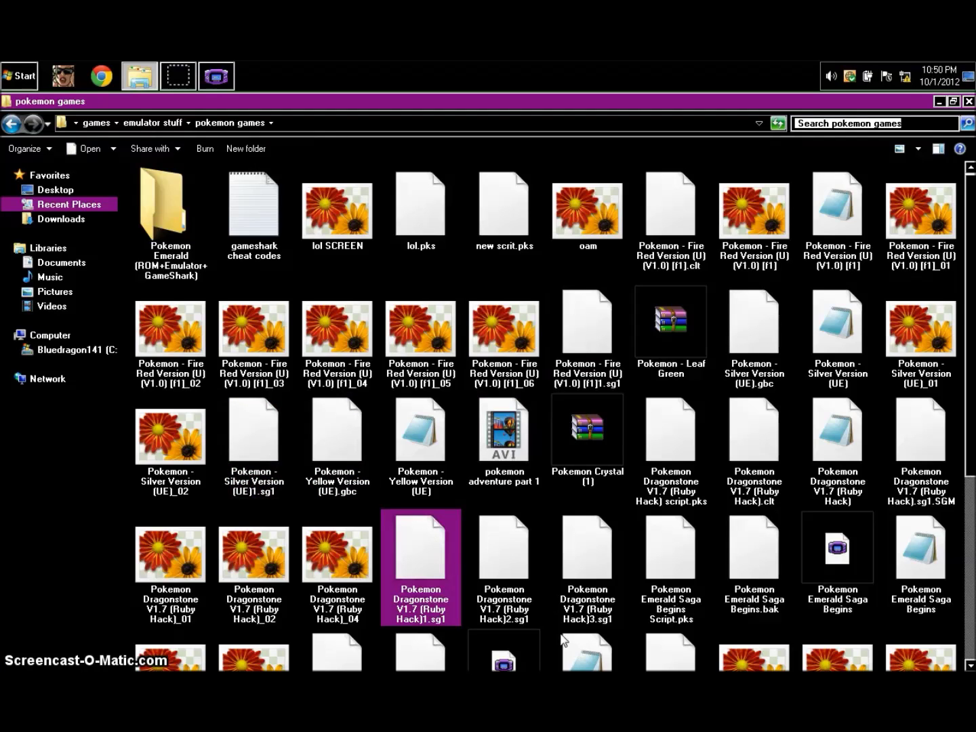
pyautogui.click(855, 459)
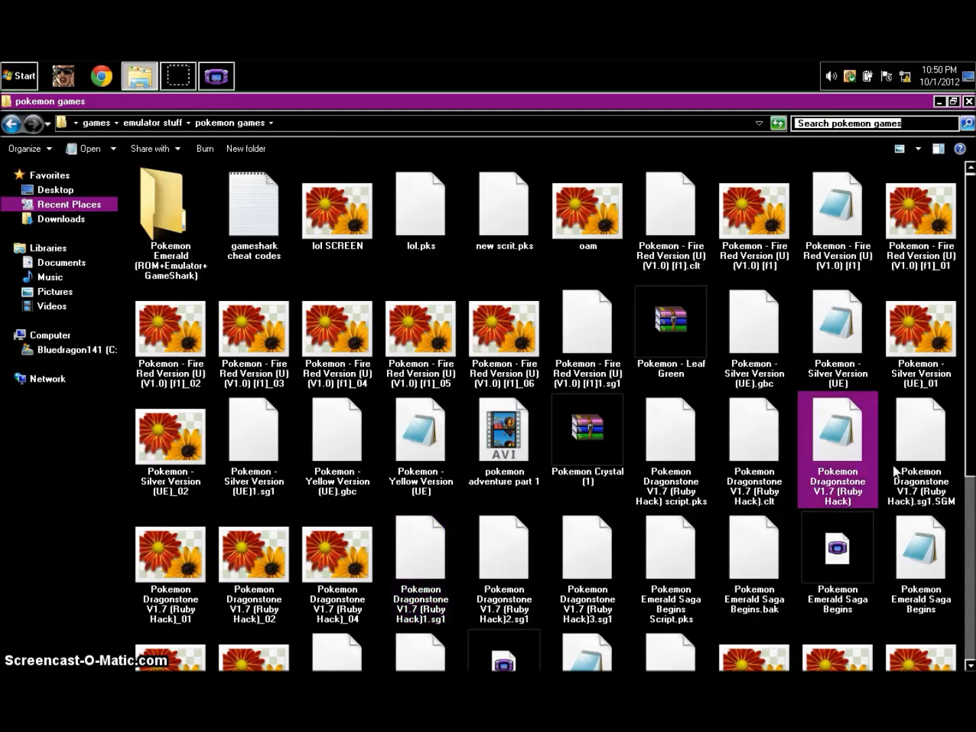
# Step: Look through the ROM files in the pokemon games folder, from Pokemon Emerald Saga Begins to Pokemon YouTube Adventure and Pokemon Emerald Version
pyautogui.click(846, 548)
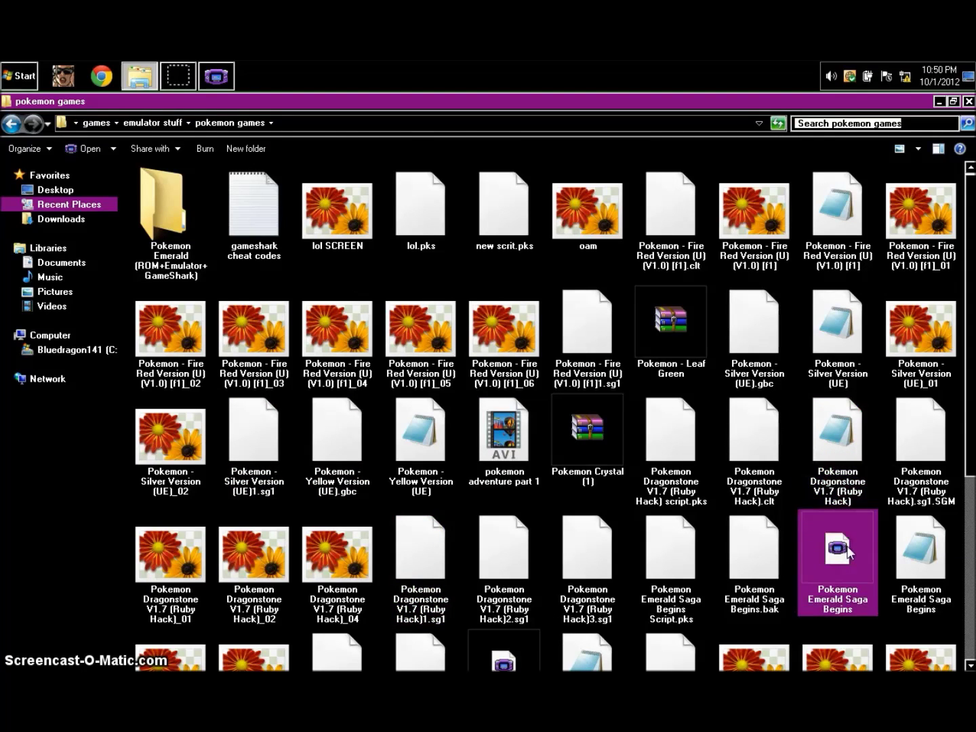
pyautogui.scroll(-3, 841, 555)
pyautogui.click(701, 589)
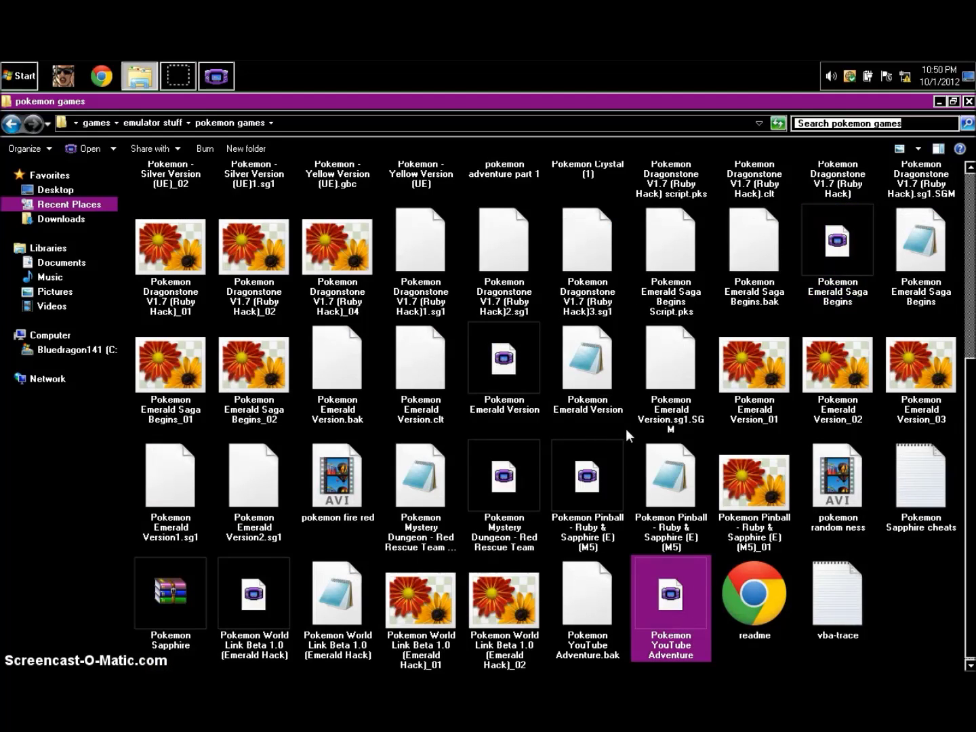
pyautogui.click(499, 520)
pyautogui.click(596, 526)
pyautogui.click(498, 391)
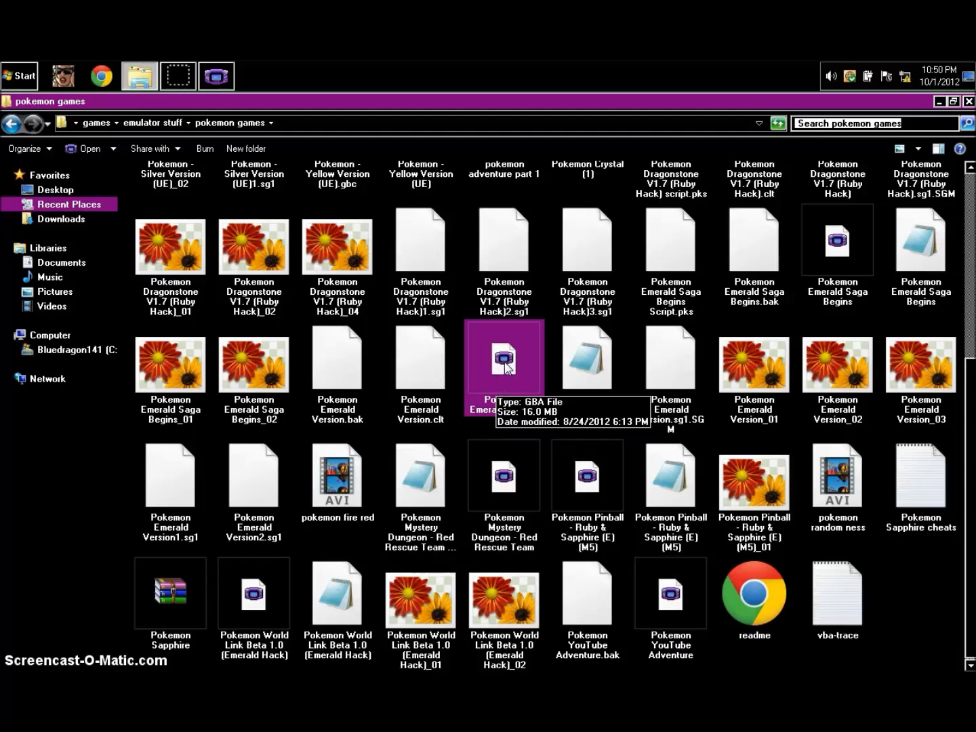
pyautogui.click(185, 580)
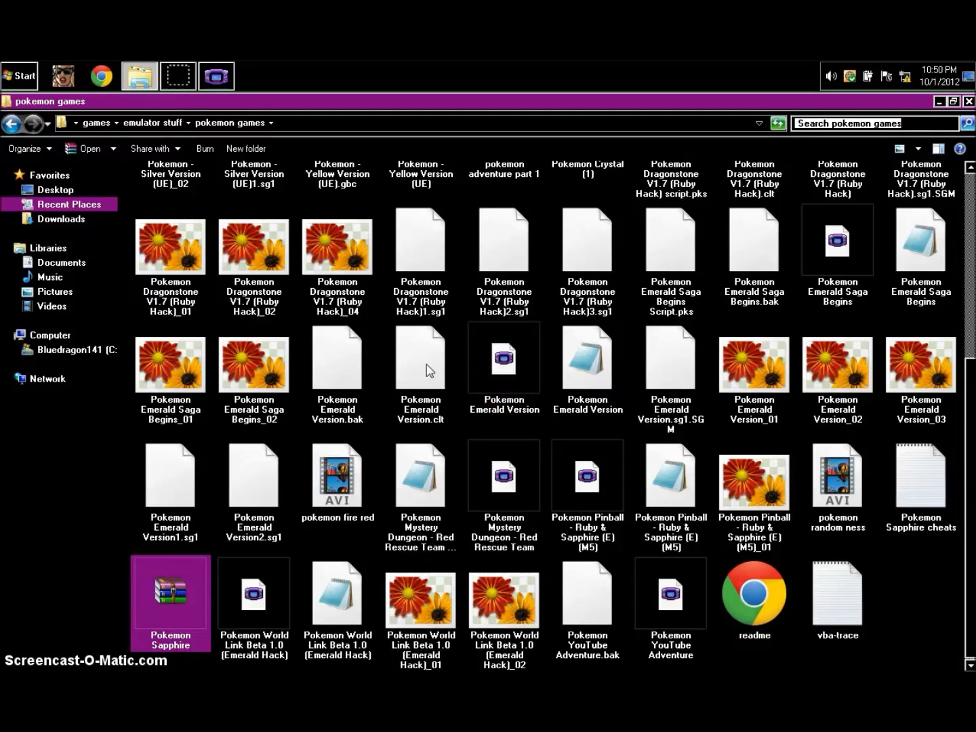
pyautogui.click(505, 367)
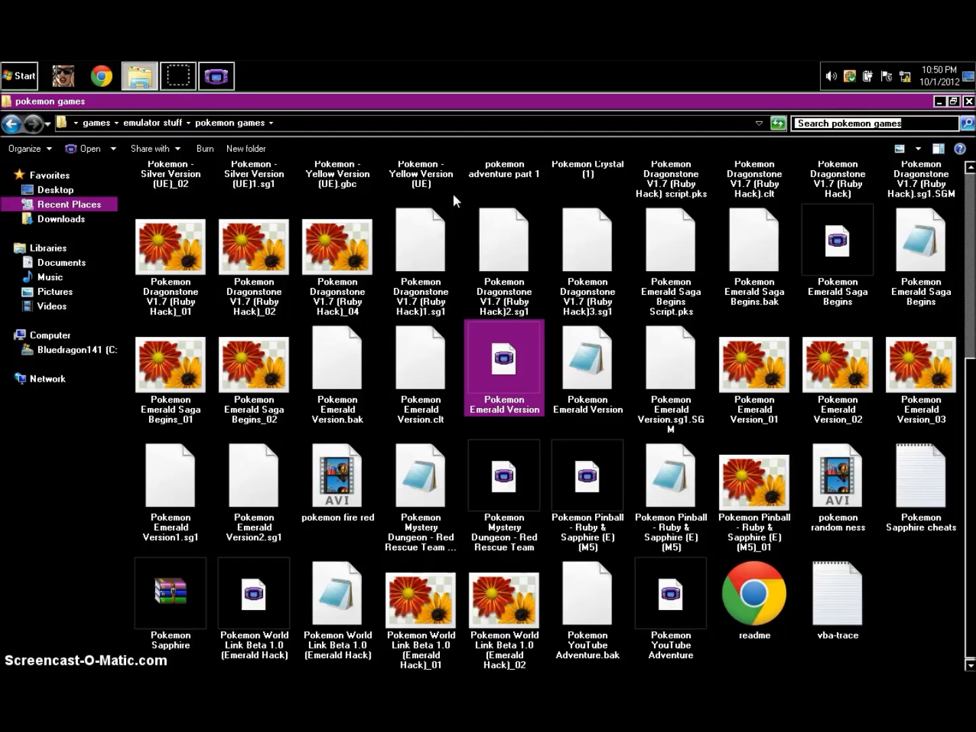
pyautogui.click(429, 346)
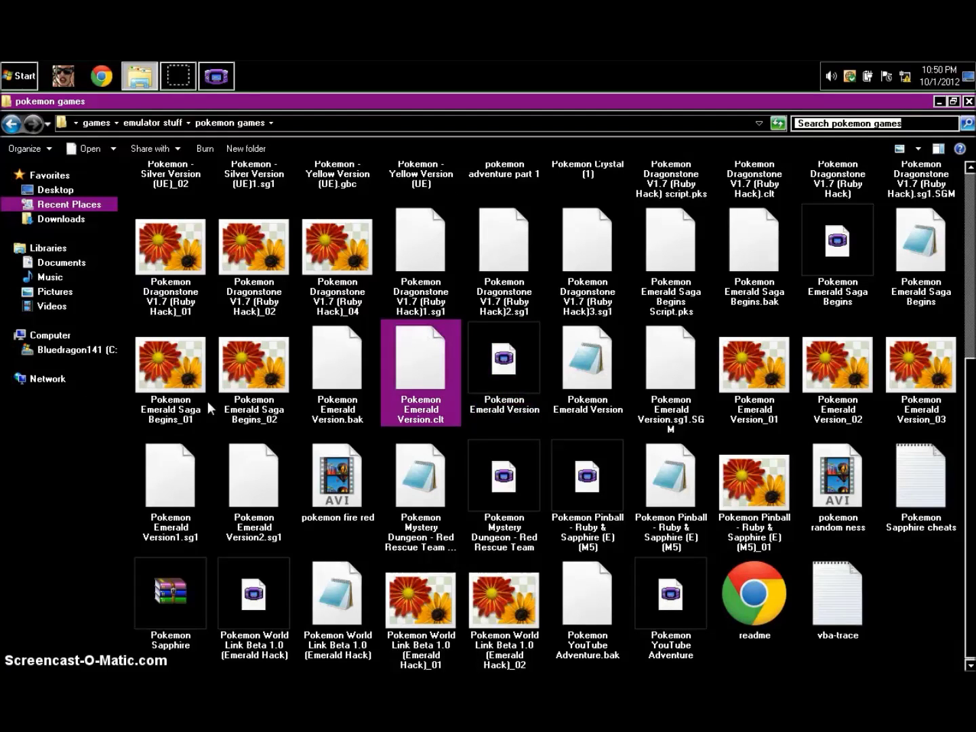
pyautogui.click(167, 383)
pyautogui.click(186, 306)
pyautogui.click(239, 287)
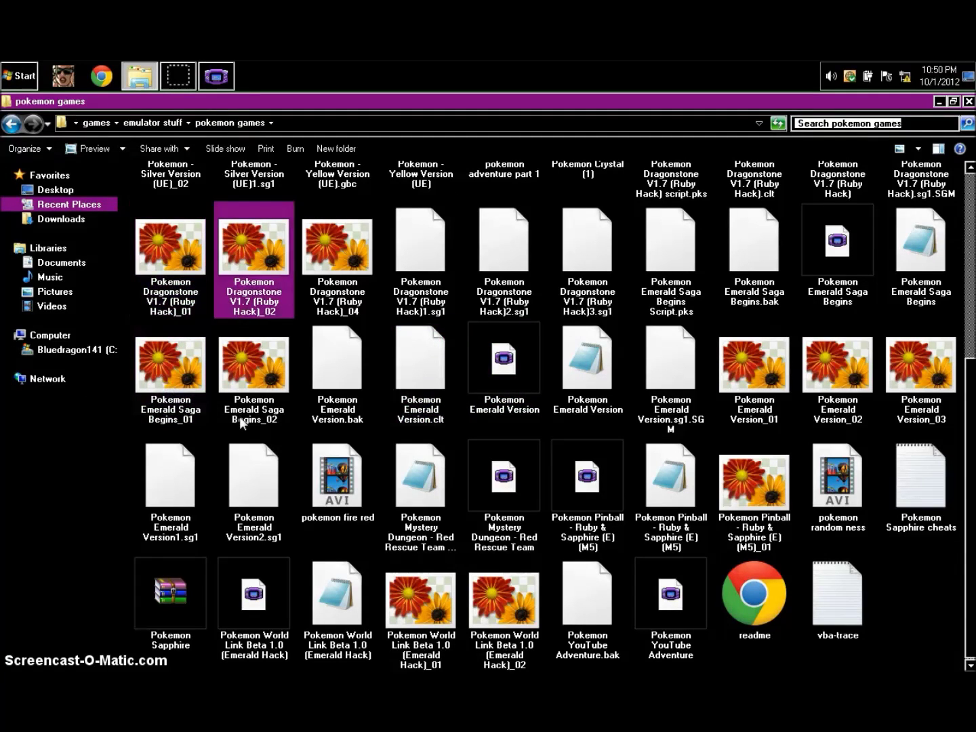
pyautogui.click(244, 423)
pyautogui.click(337, 359)
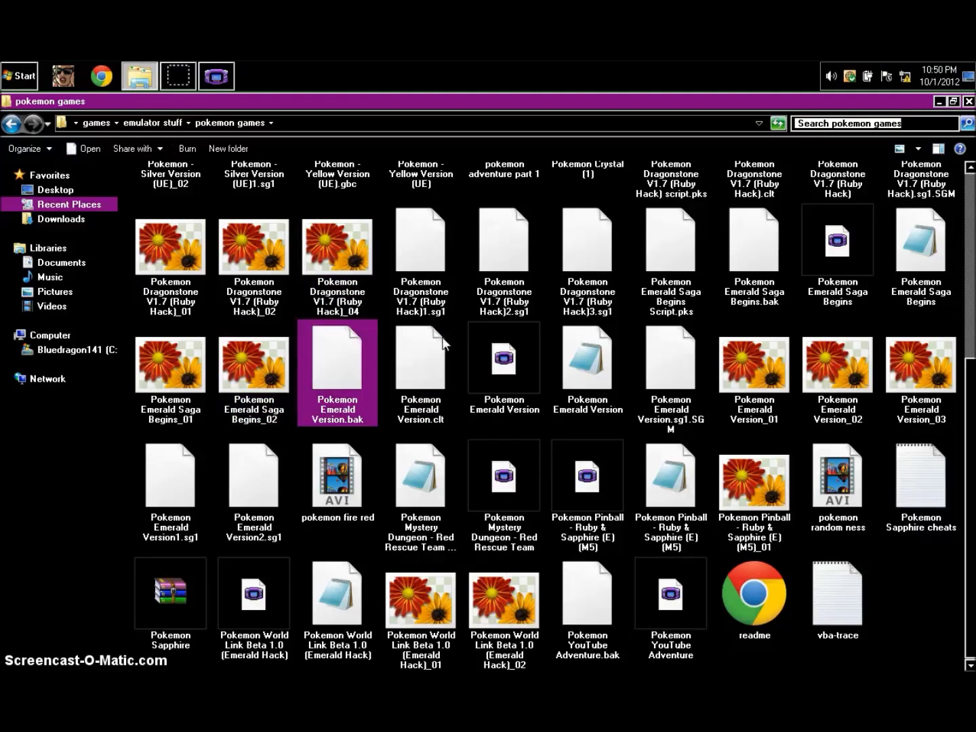
pyautogui.click(428, 255)
pyautogui.click(519, 265)
pyautogui.click(512, 371)
pyautogui.click(583, 369)
pyautogui.click(595, 251)
pyautogui.click(733, 265)
pyautogui.click(686, 275)
pyautogui.click(695, 359)
pyautogui.click(753, 366)
pyautogui.click(756, 280)
pyautogui.click(841, 347)
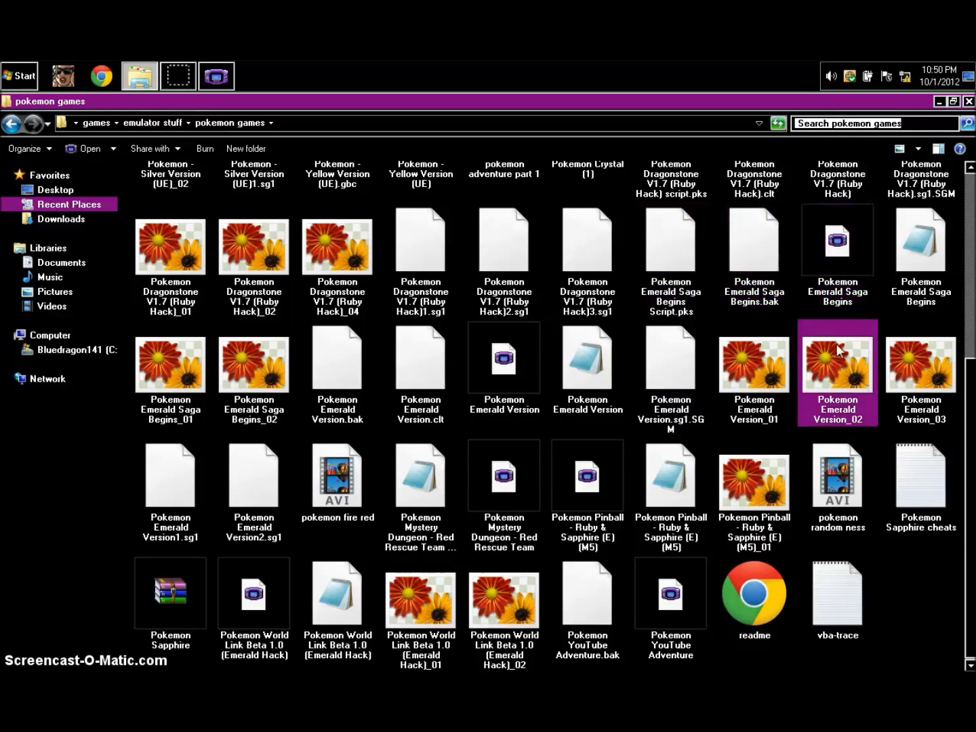
pyautogui.click(913, 392)
pyautogui.click(919, 292)
pyautogui.click(911, 515)
pyautogui.click(849, 494)
pyautogui.click(764, 464)
pyautogui.click(663, 455)
pyautogui.click(599, 464)
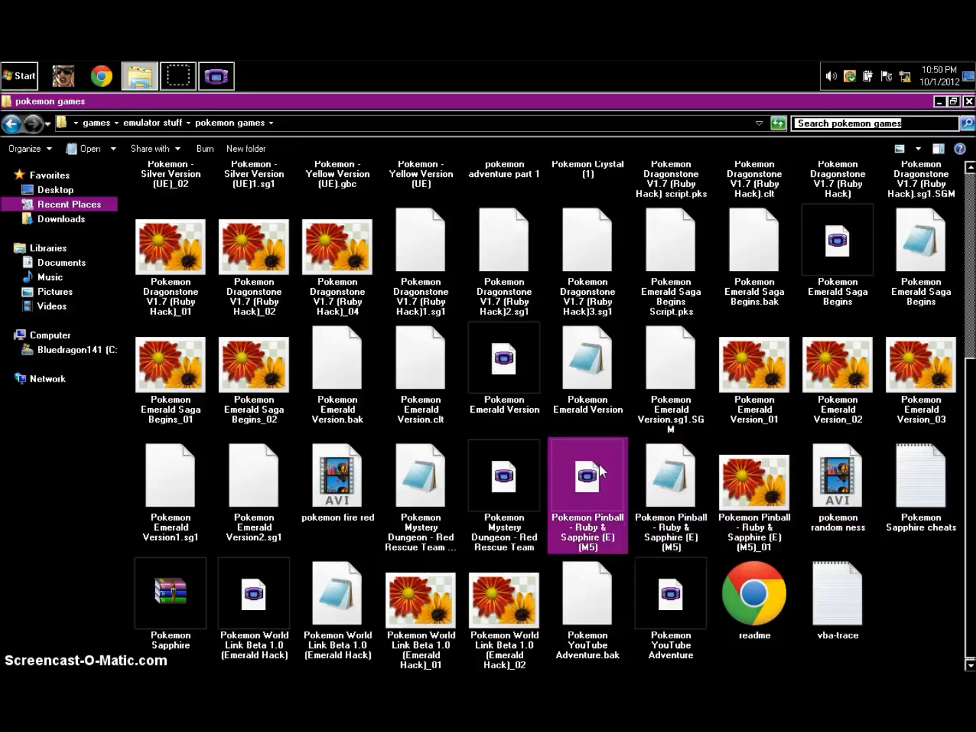
pyautogui.click(478, 502)
pyautogui.click(425, 491)
pyautogui.click(370, 480)
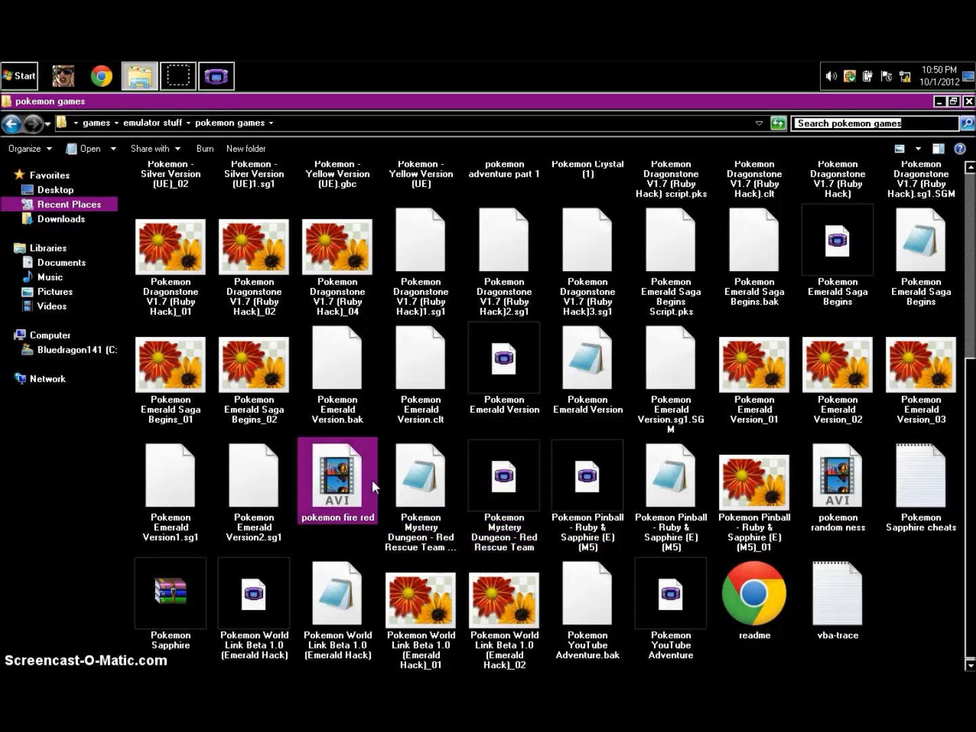
pyautogui.click(281, 488)
pyautogui.click(148, 487)
pyautogui.click(150, 616)
pyautogui.click(292, 605)
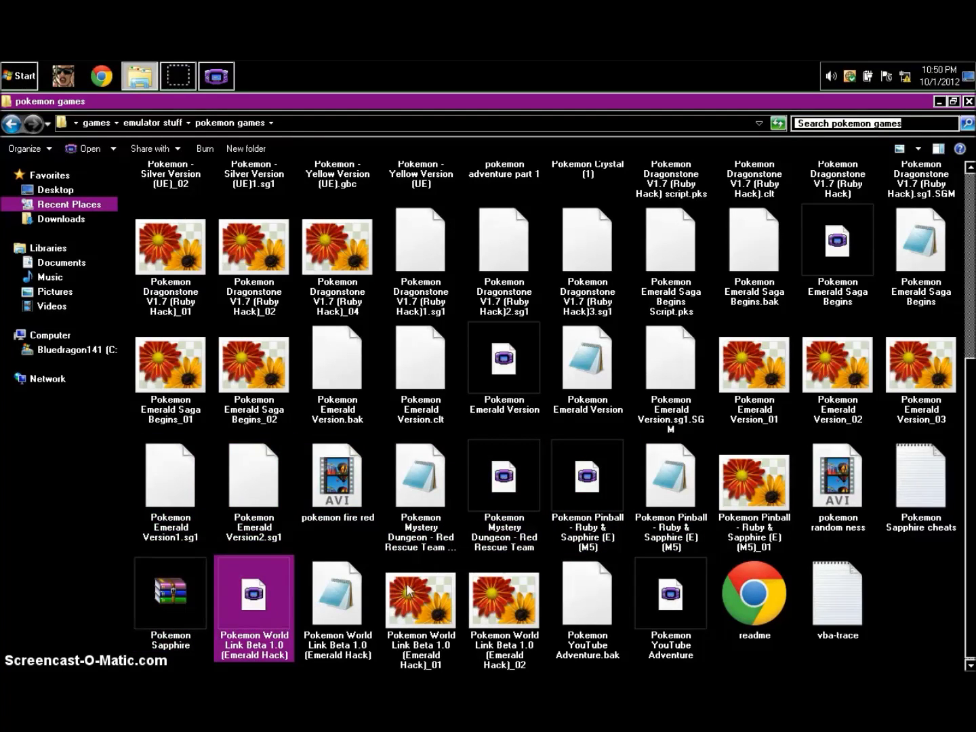
# Step: Switch back to the VisualBoyAdvance window with the running Littleroot Town game
pyautogui.press('Return')
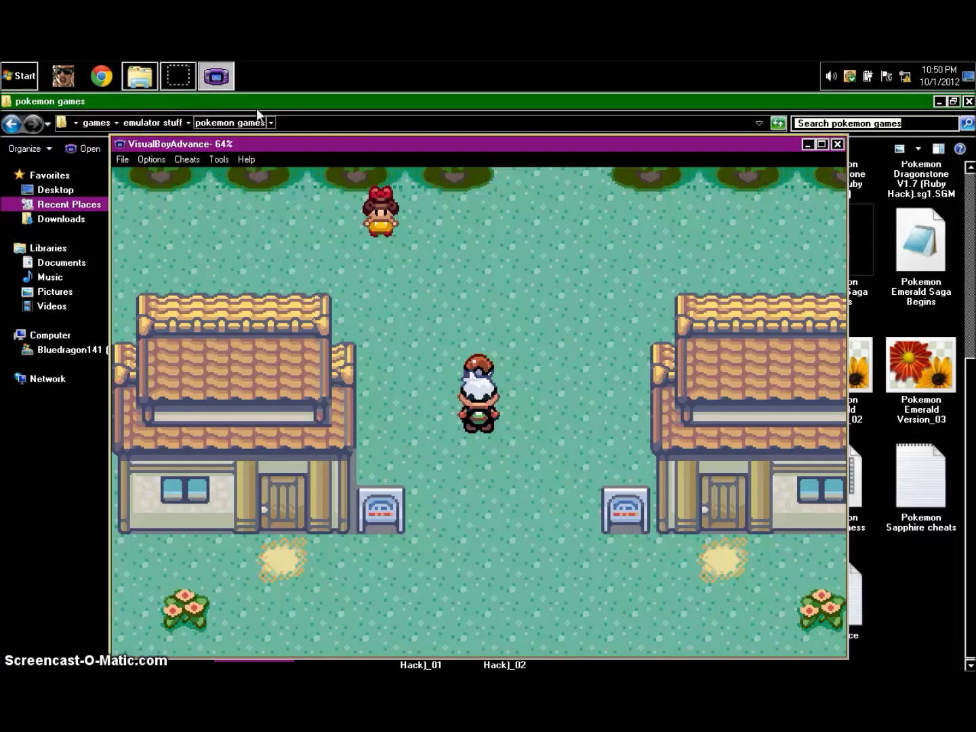